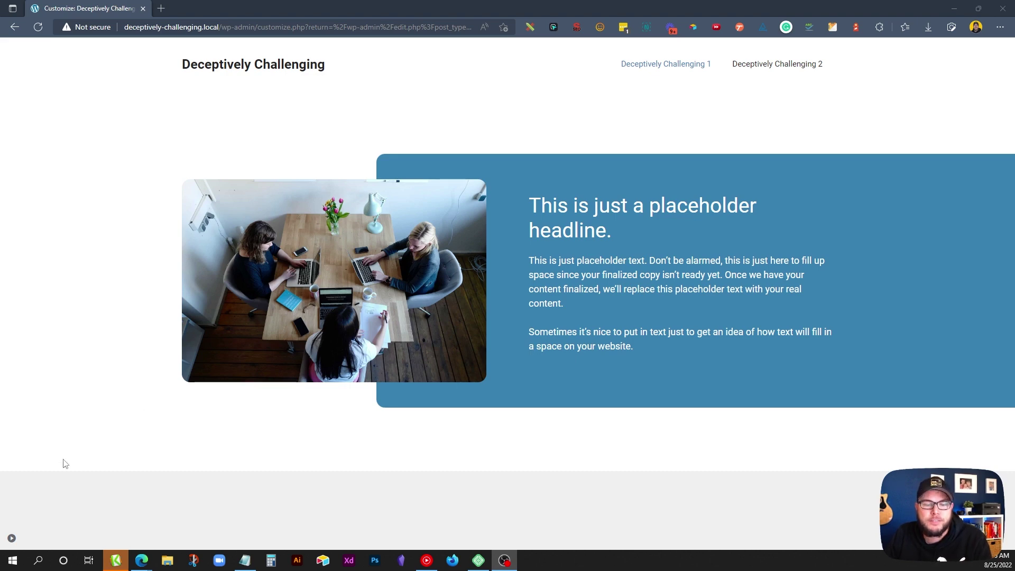
Step: Reopen the Customizer controls to show the Additional CSS for .bg-offset-right and .bg-offset-left
left_click(11, 538)
Step: Preview the section at tablet and phone widths, then view it full-width on desktop without Customizer controls
left_click(147, 539)
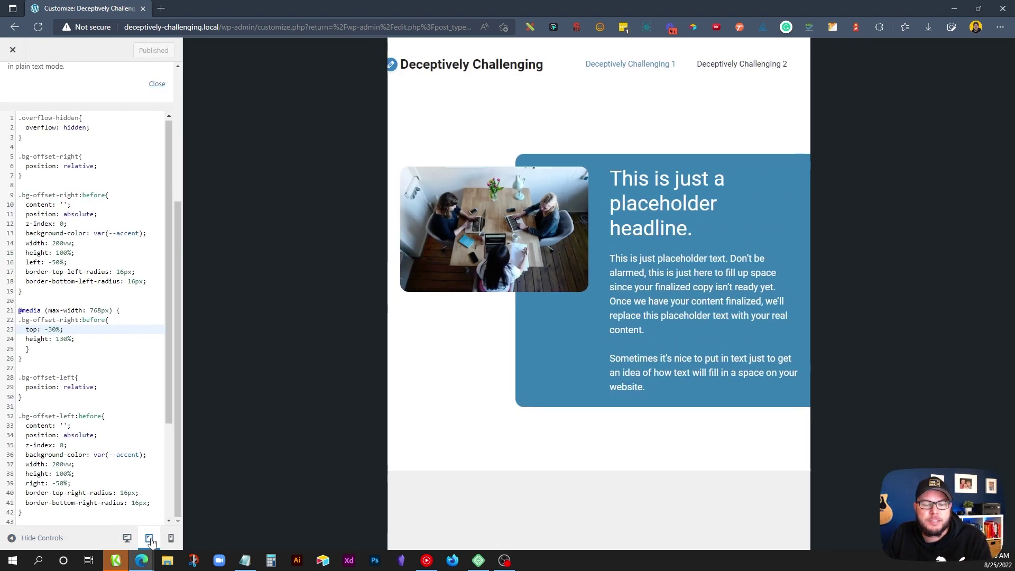
left_click(170, 539)
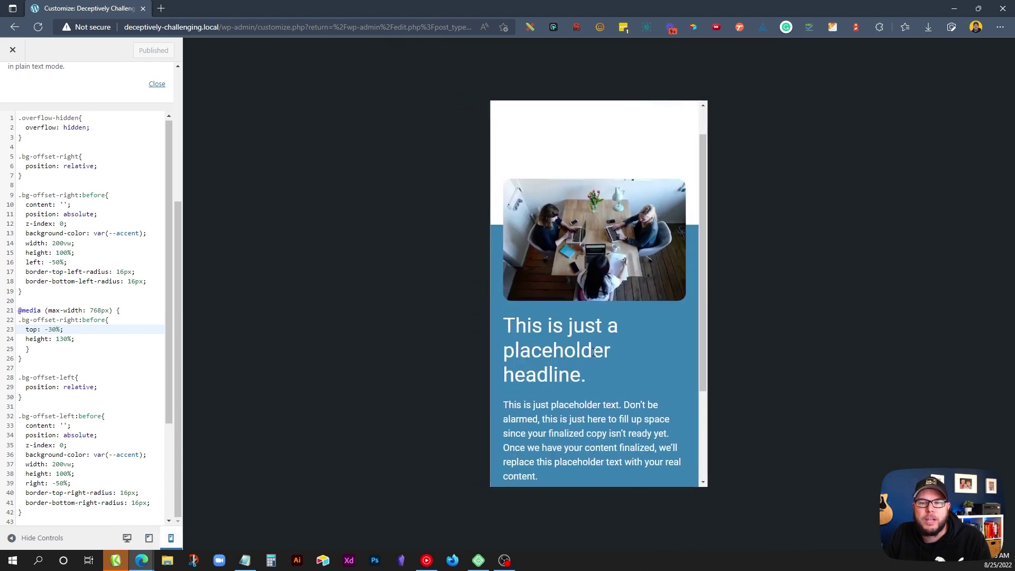
left_click(127, 538)
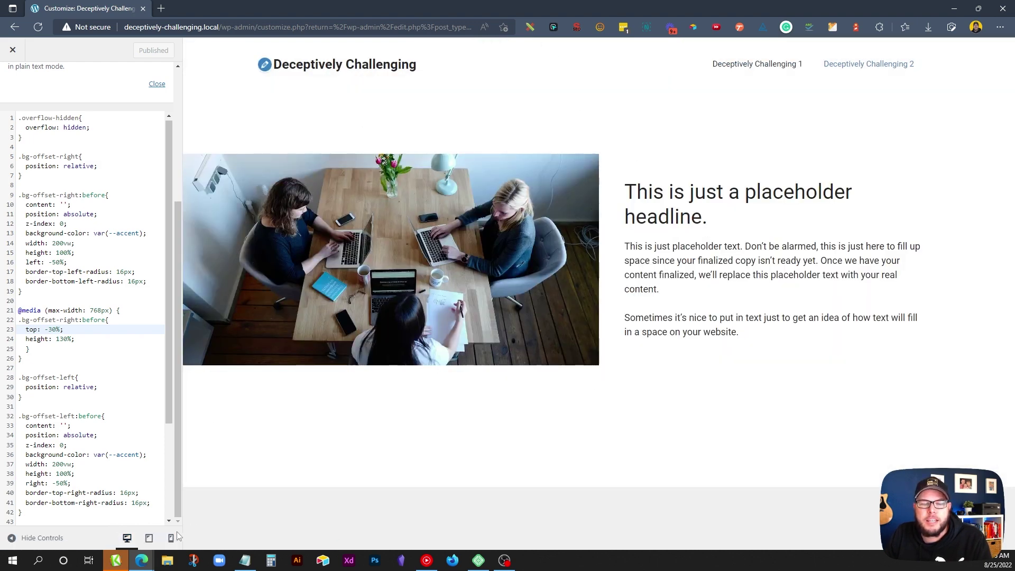
left_click(44, 539)
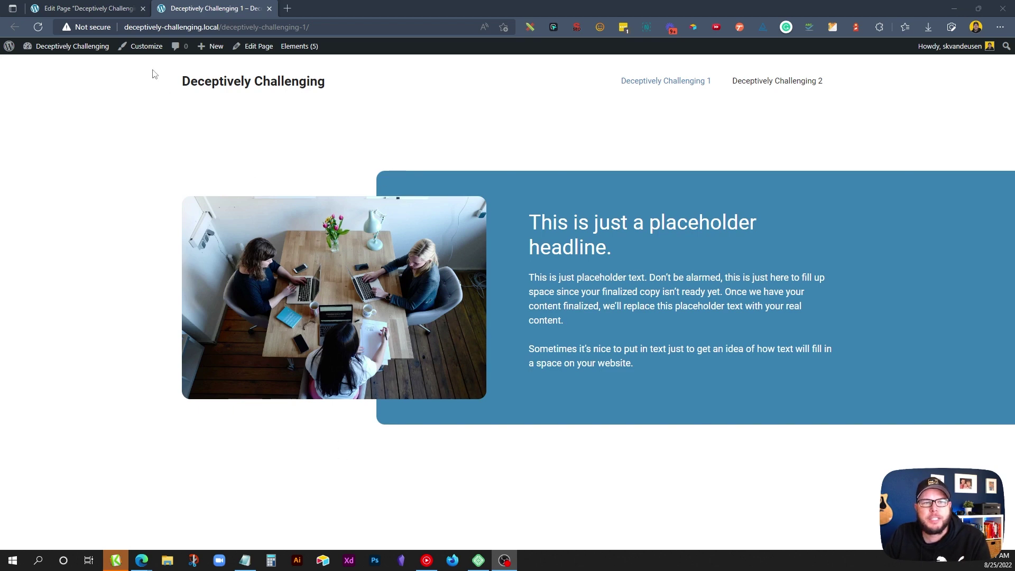
Step: Back in the page editor, insert a Container block into the empty page using /container
left_click(95, 6)
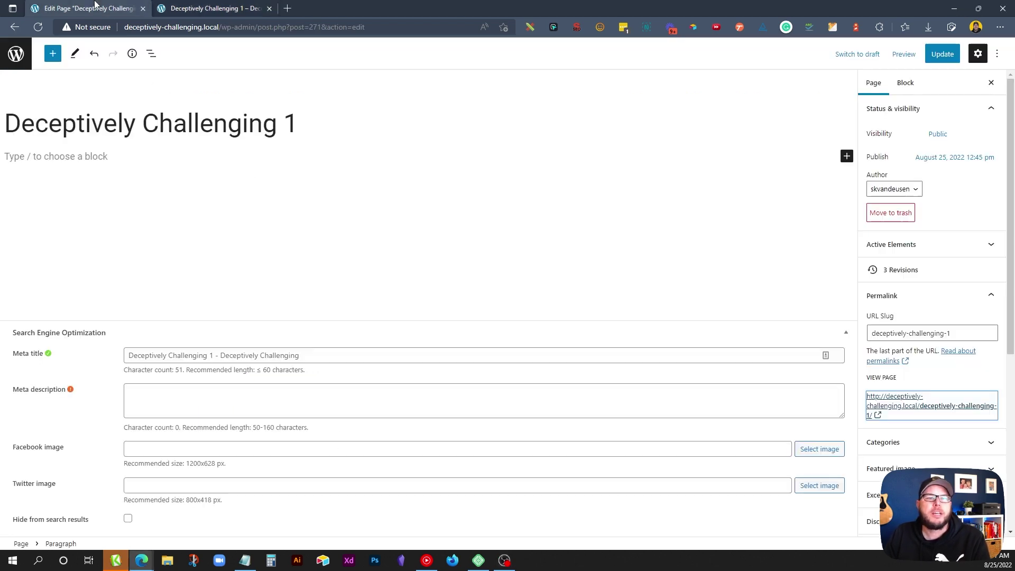
left_click(147, 155)
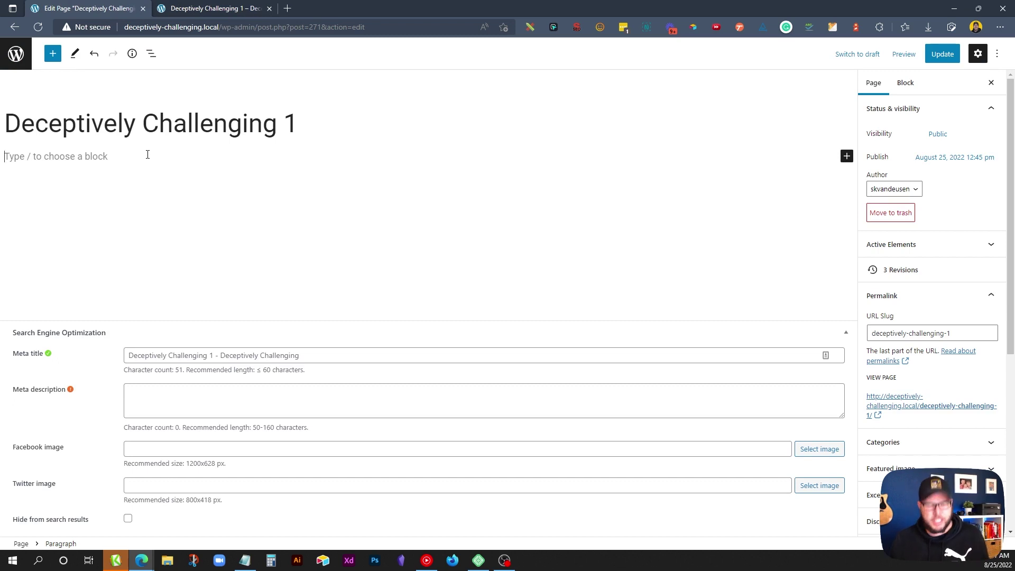
type("/co")
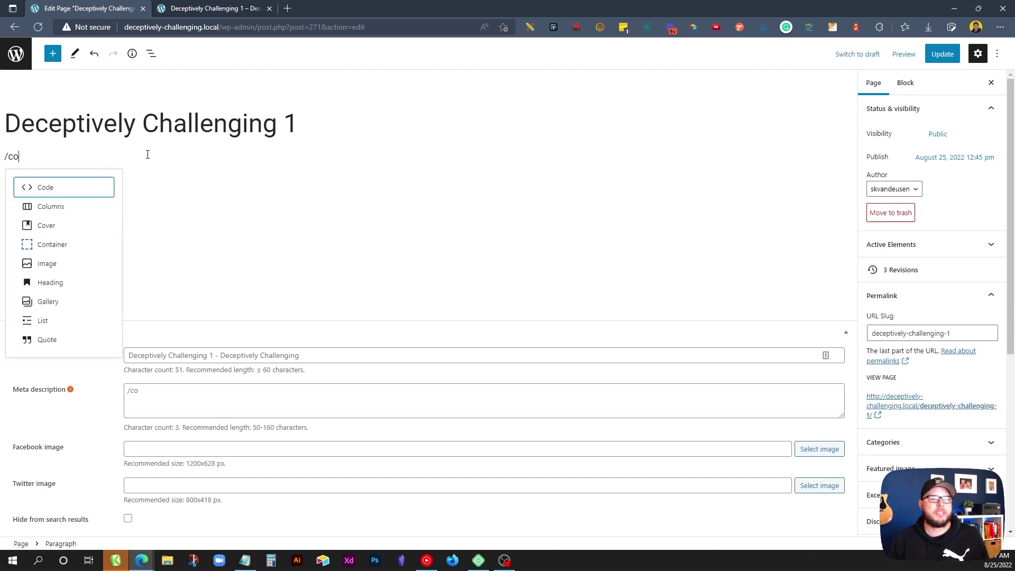
type("ntain")
left_click(102, 195)
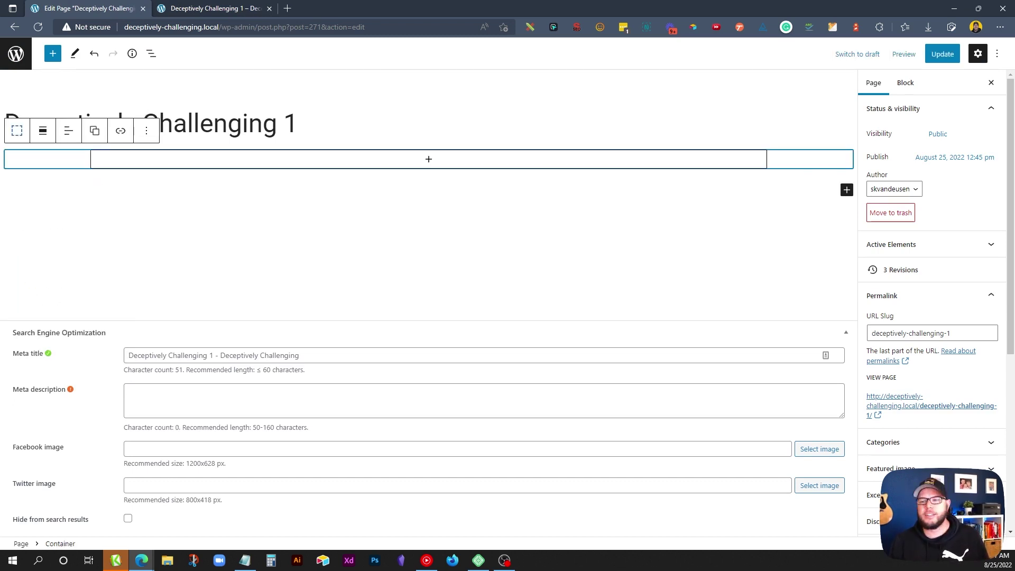
scroll(931, 264, "down", 2)
scroll(920, 159, "up", 2)
Step: Give the container padding of 120 top and bottom and 24 on each side
left_click(906, 83)
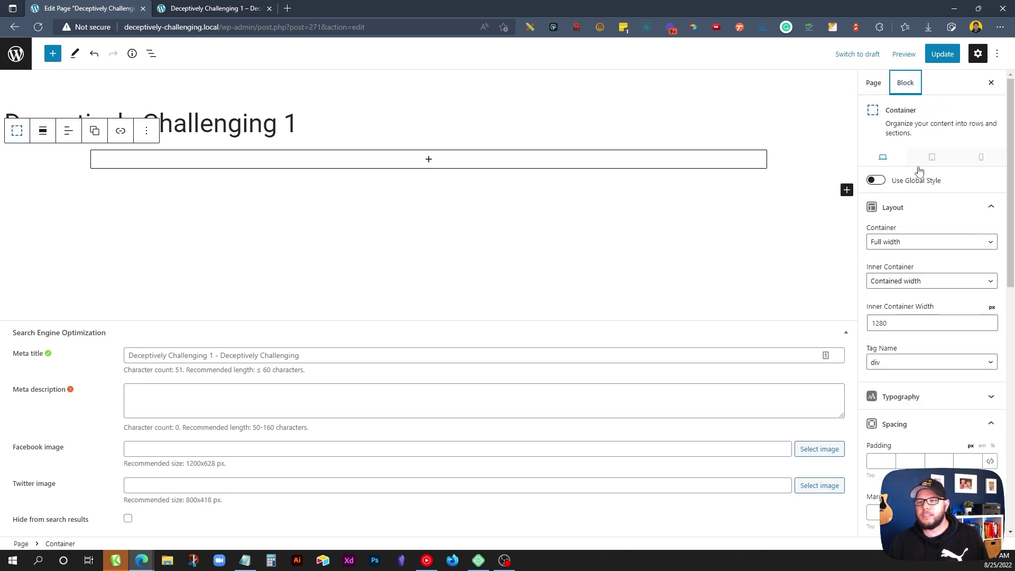
left_click(880, 462)
type("120")
key("Tab")
type("24")
key("Tab")
type("120")
key("Tab")
type("24")
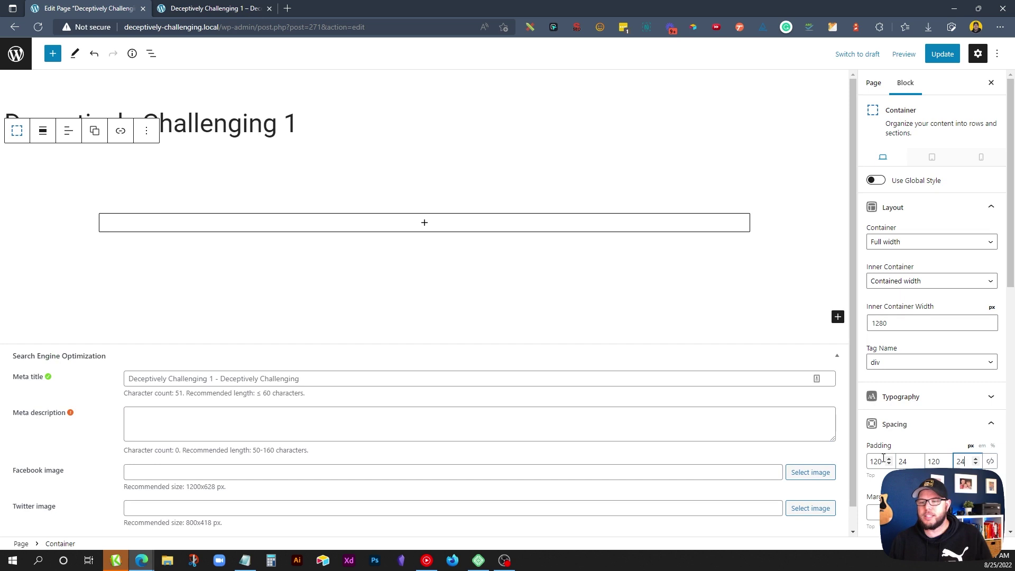
left_click(445, 221)
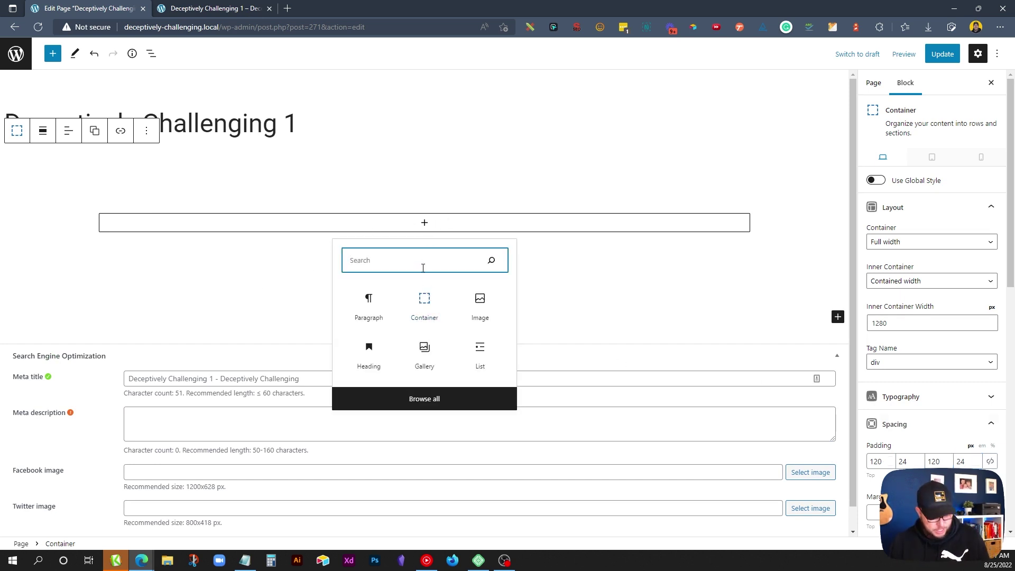
Step: Insert a two-equal-column Grid block into the container with an 80 horizontal gap
type("grid")
left_click(365, 304)
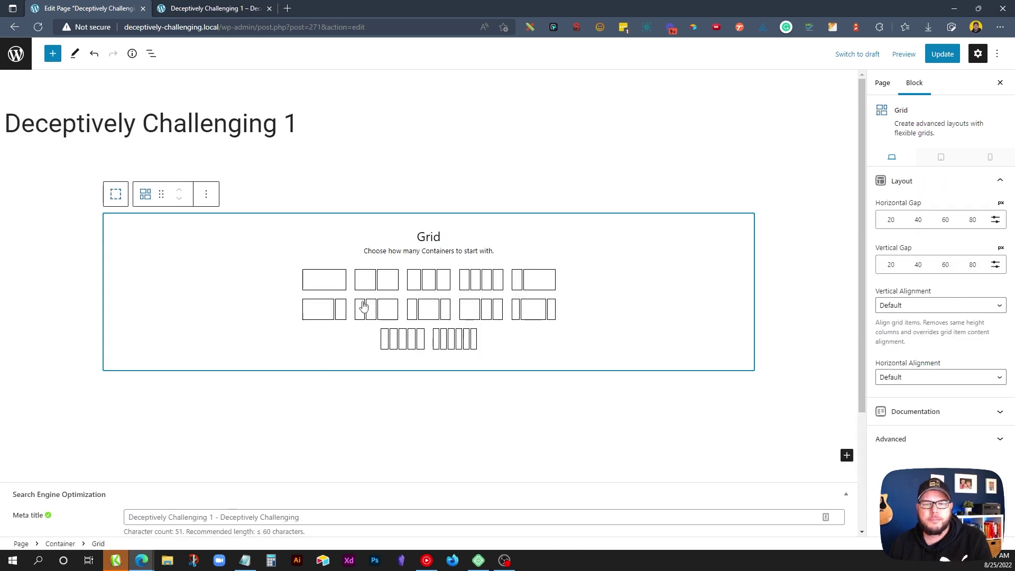
left_click(376, 278)
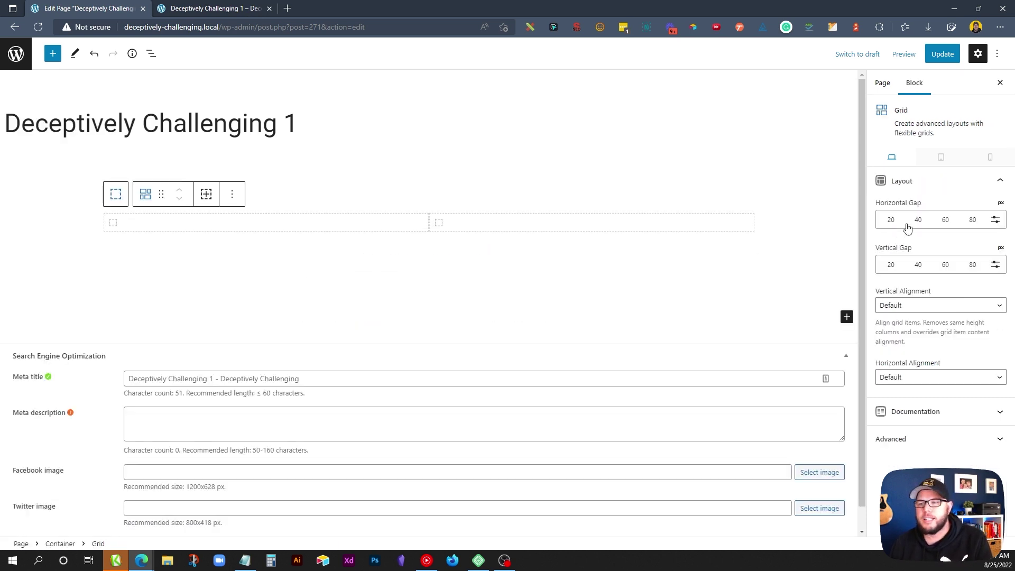
left_click(972, 222)
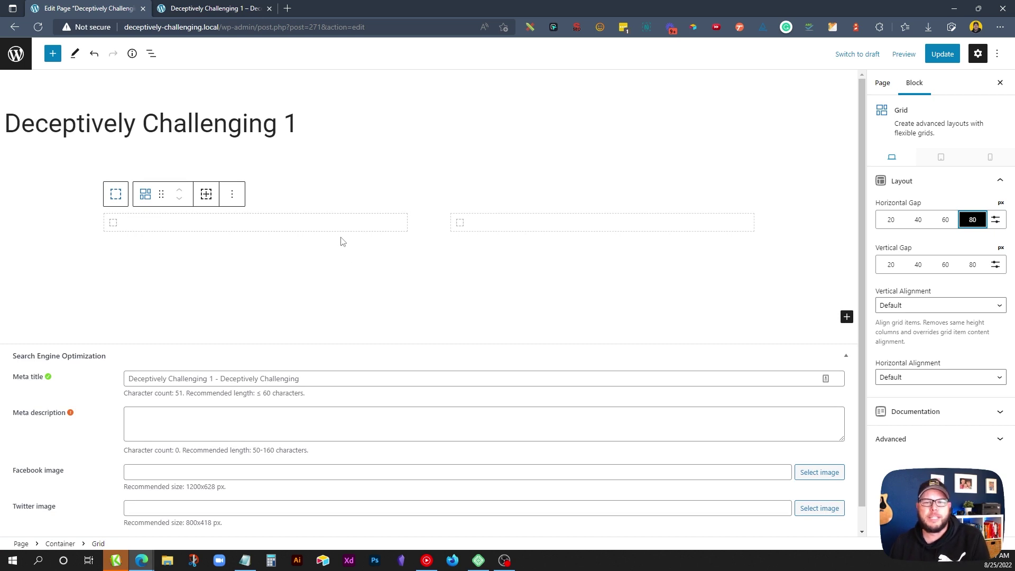
Step: Add an Image block to the left column with the meeting photo from the Media Library
left_click(317, 227)
left_click(249, 225)
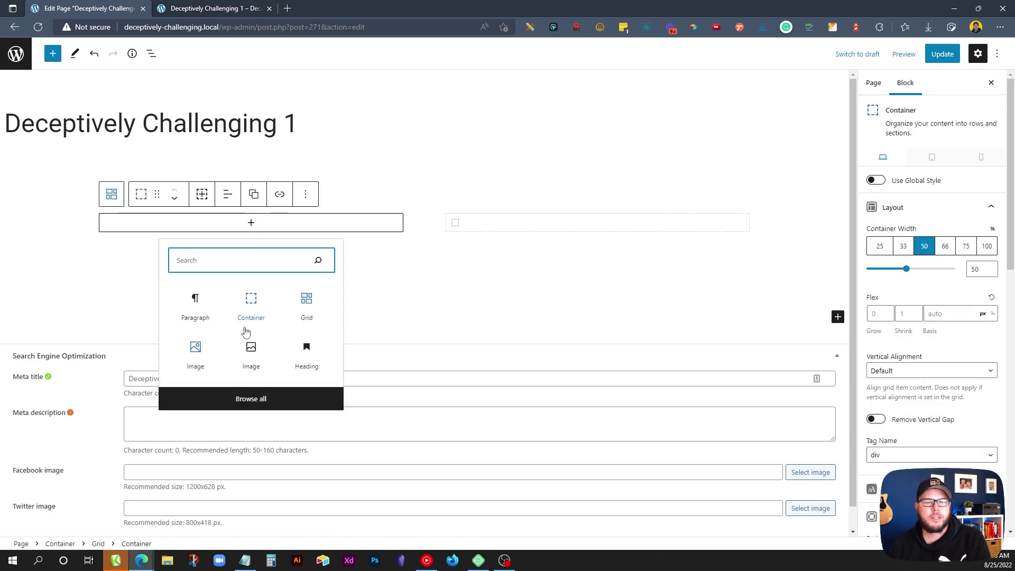
left_click(197, 349)
left_click(172, 287)
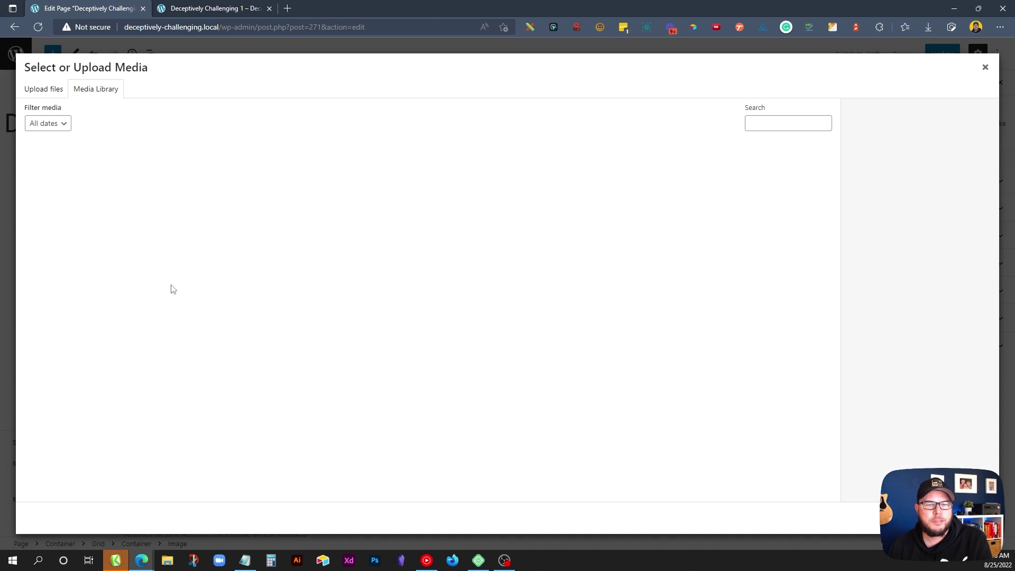
left_click(79, 179)
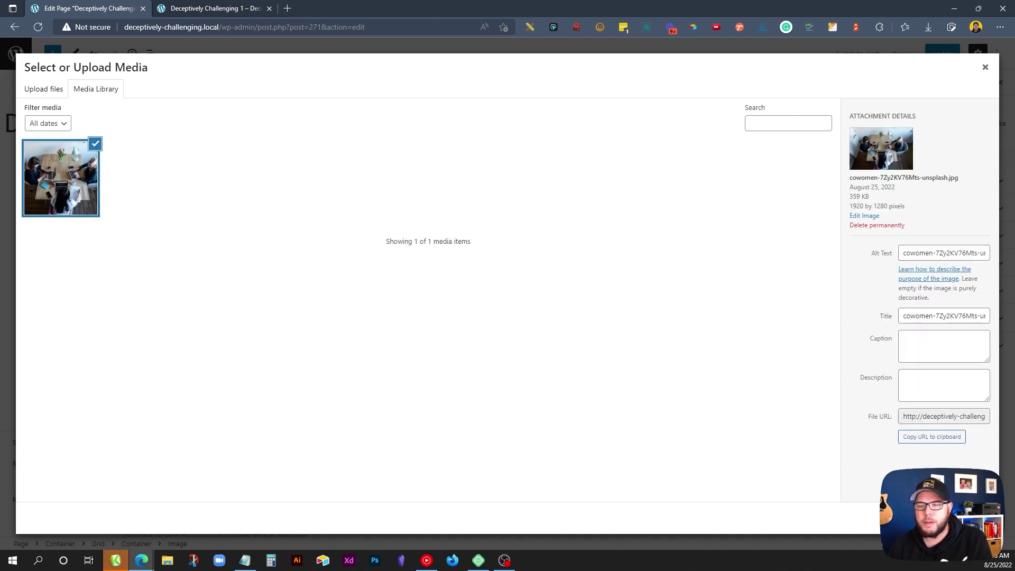
left_click(967, 518)
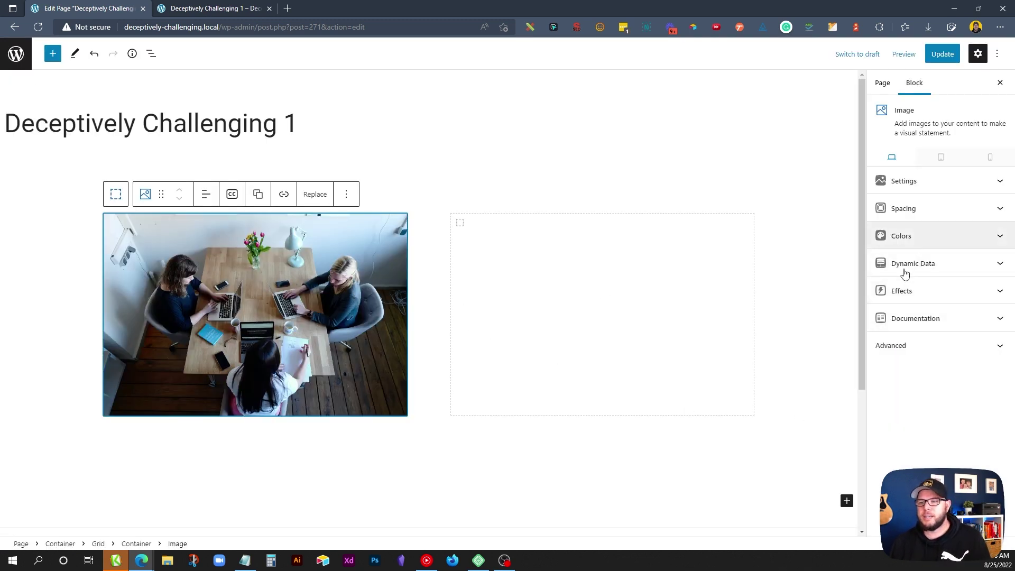
Step: Round all four corners of the photo with a linked 16 px border radius
left_click(903, 211)
left_click(988, 405)
left_click(968, 400)
type("16")
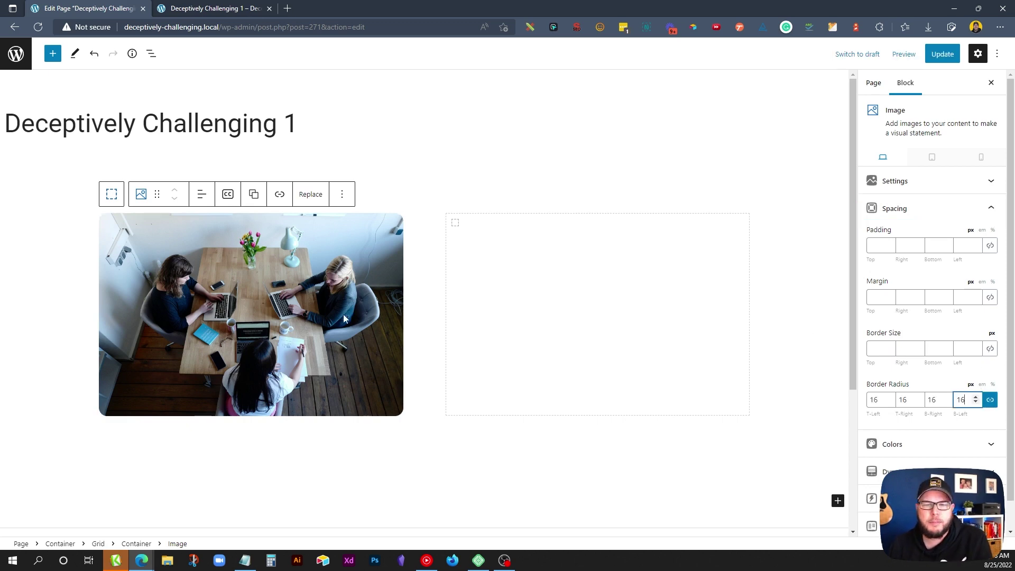
left_click(500, 269)
left_click(506, 228)
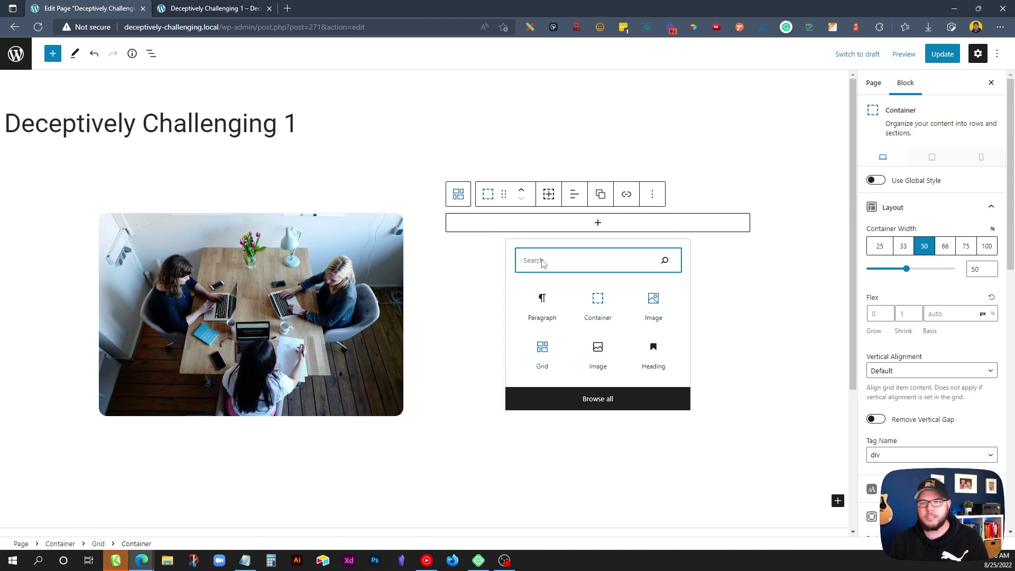
Step: Add a Headline 'This is your headline.' in the right column, then expand .wi2 into two placeholder paragraphs
type("head")
left_click(595, 299)
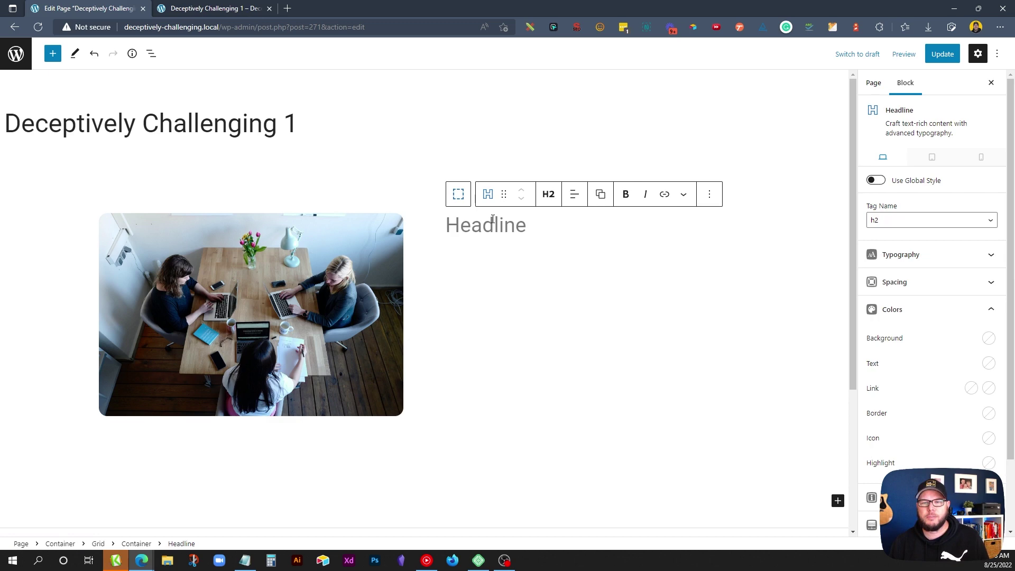
type("This is your ")
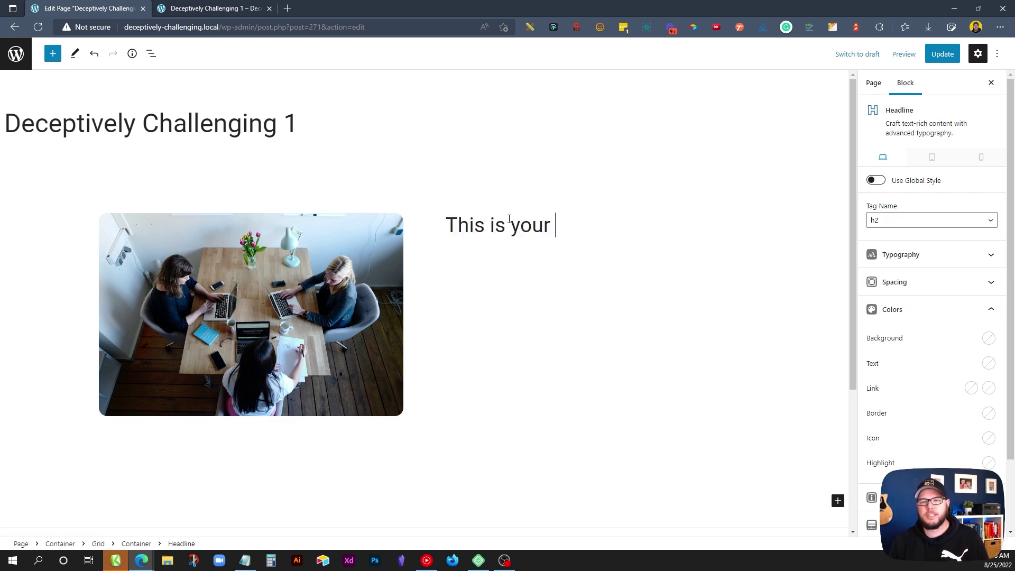
type("headline.")
key("Return")
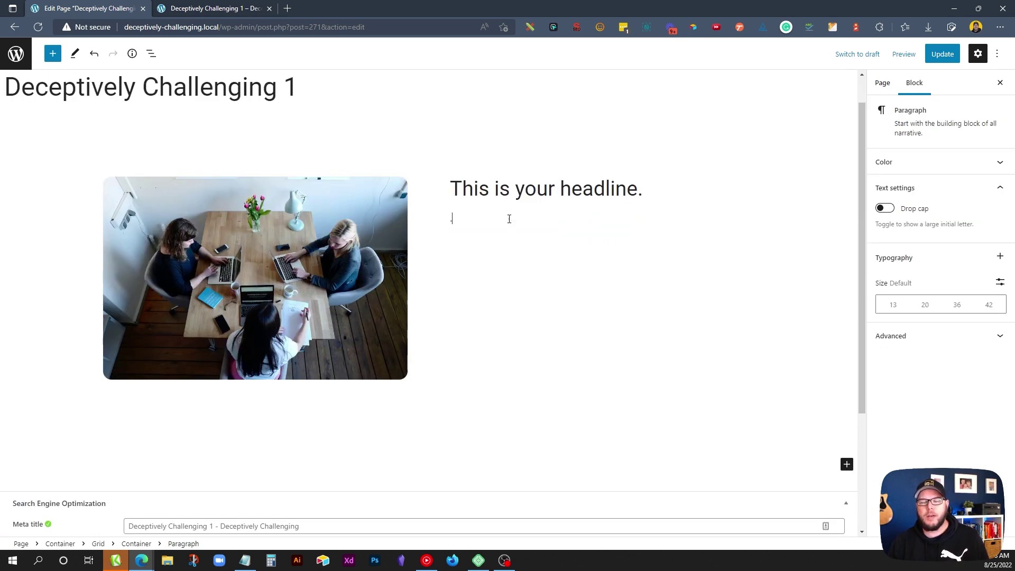
type(".wi2")
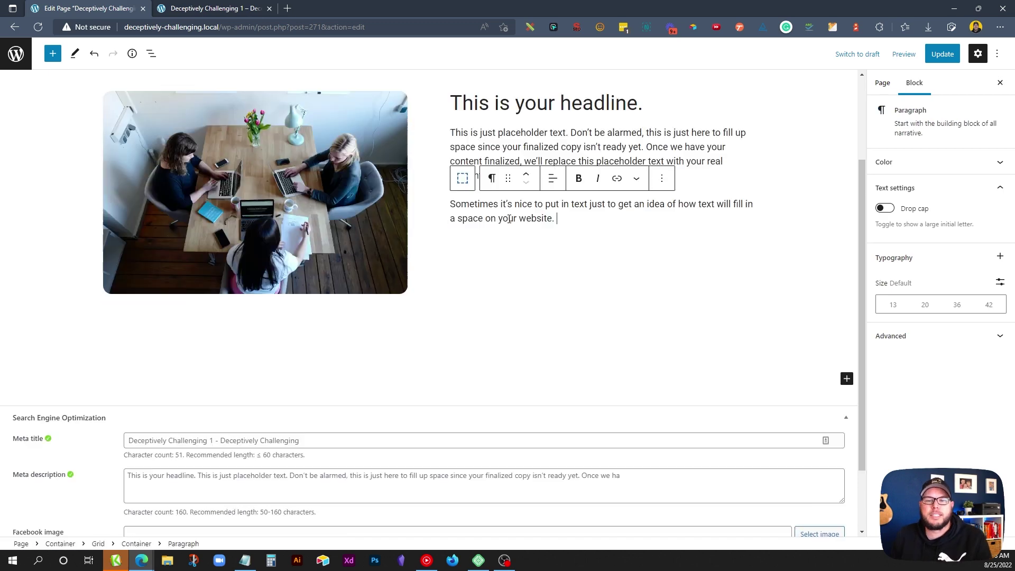
scroll(445, 211, "up", 2)
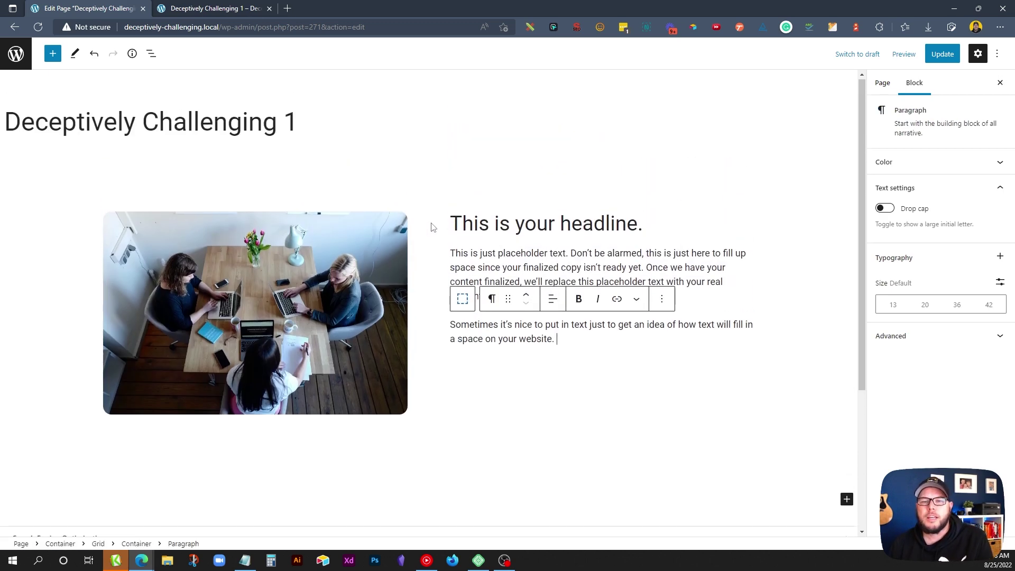
Step: Set the right column Container's Vertical Alignment to Center
left_click(462, 228)
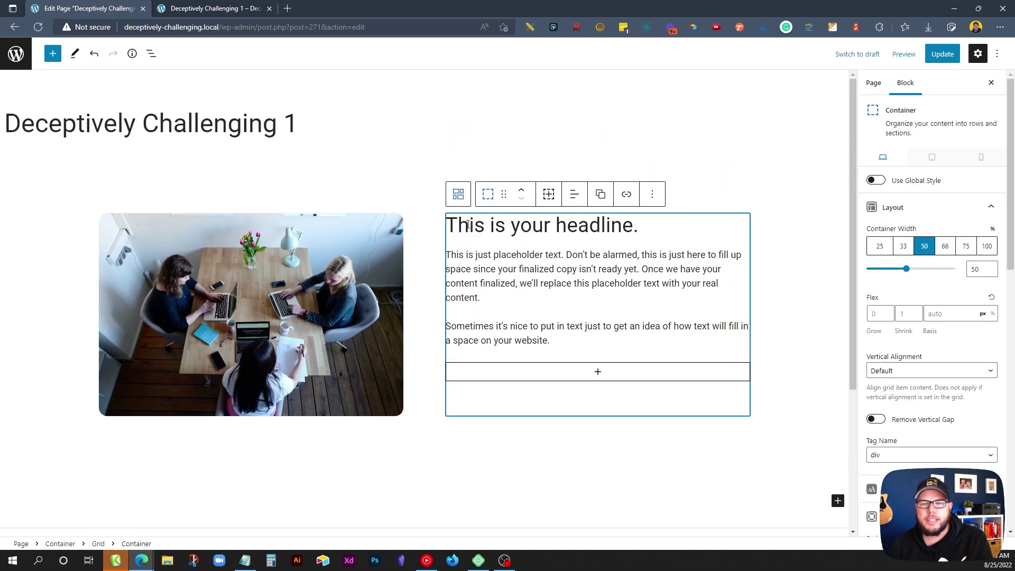
left_click(906, 372)
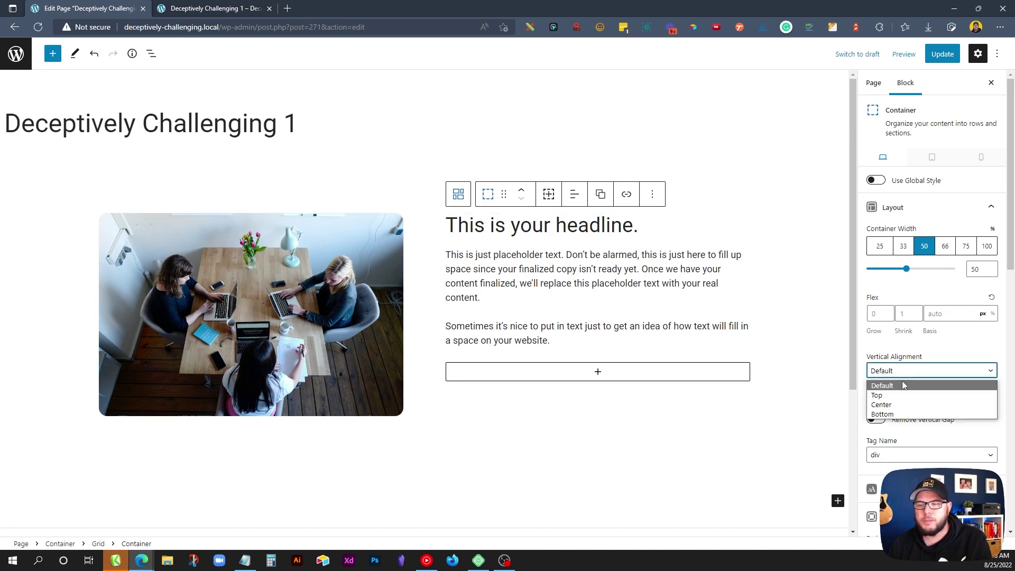
left_click(903, 405)
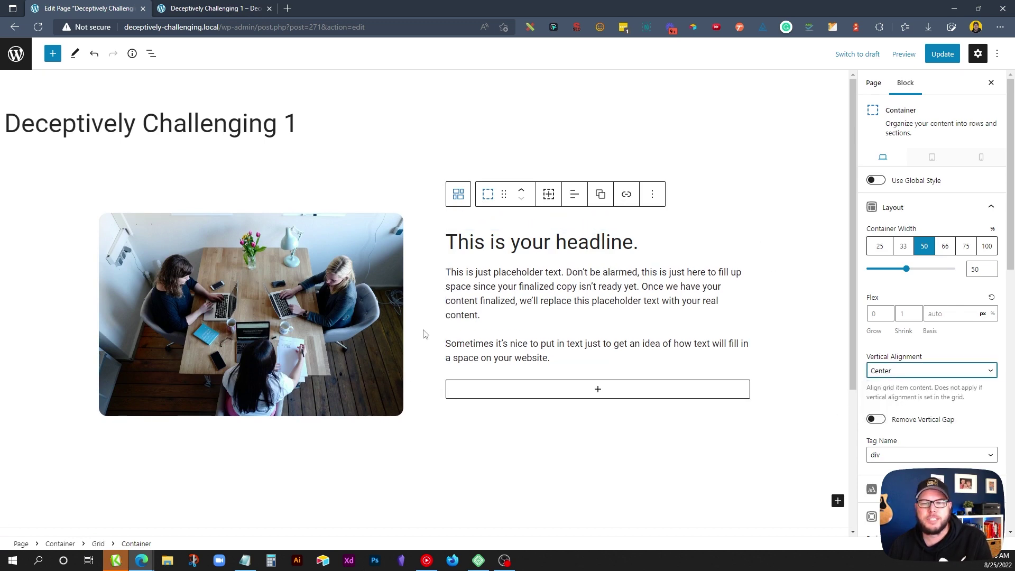
left_click(492, 346)
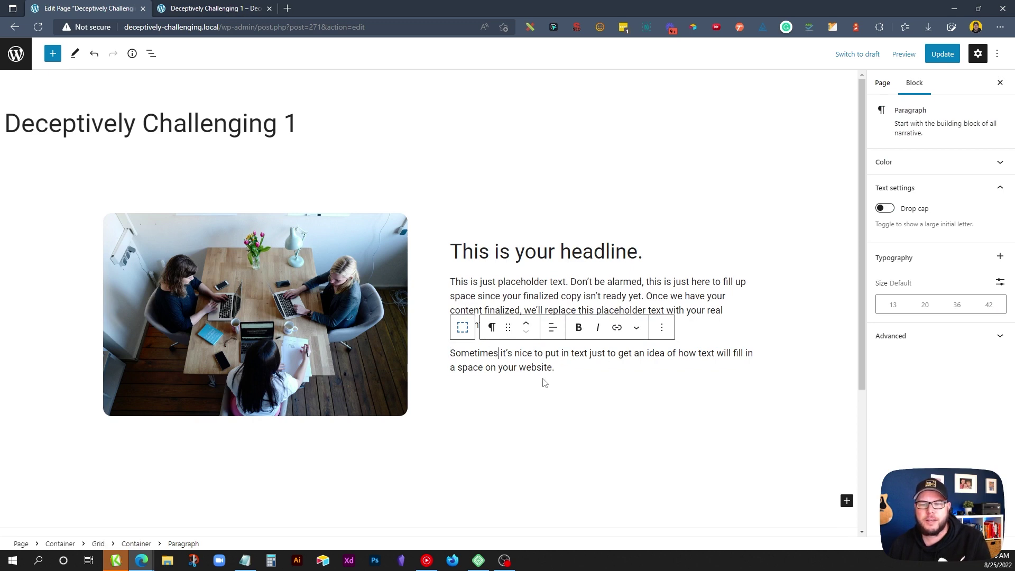
Step: Transform the 'Sometimes…' paragraph into a Headline block with a Paragraph tag and 0 bottom margin
left_click(491, 328)
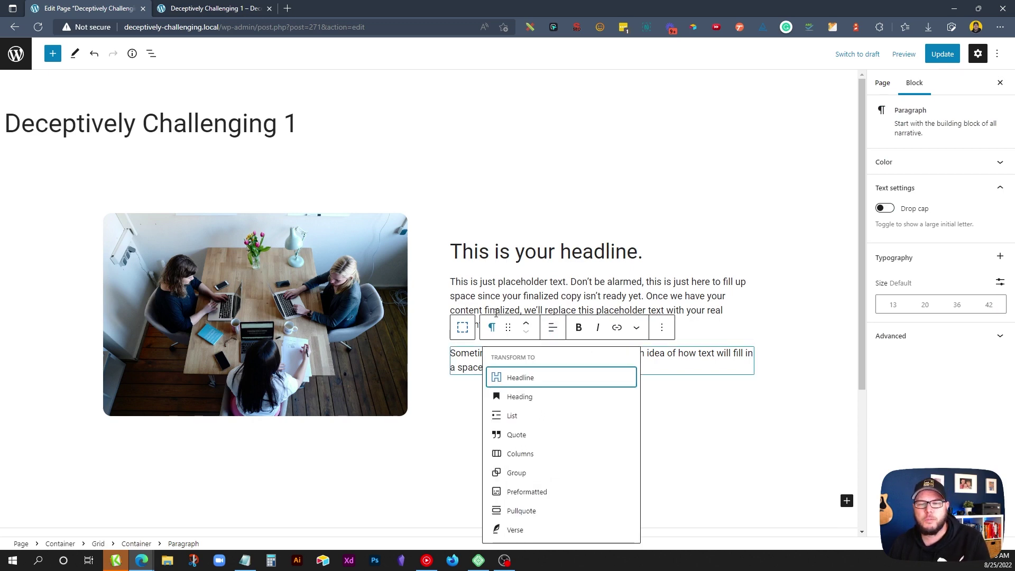
left_click(520, 377)
left_click(548, 300)
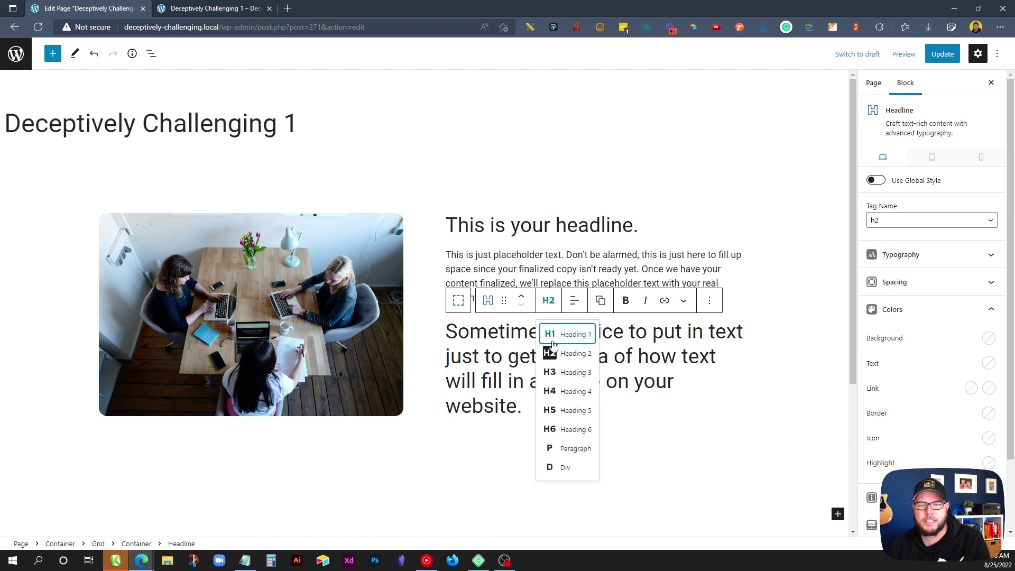
left_click(553, 449)
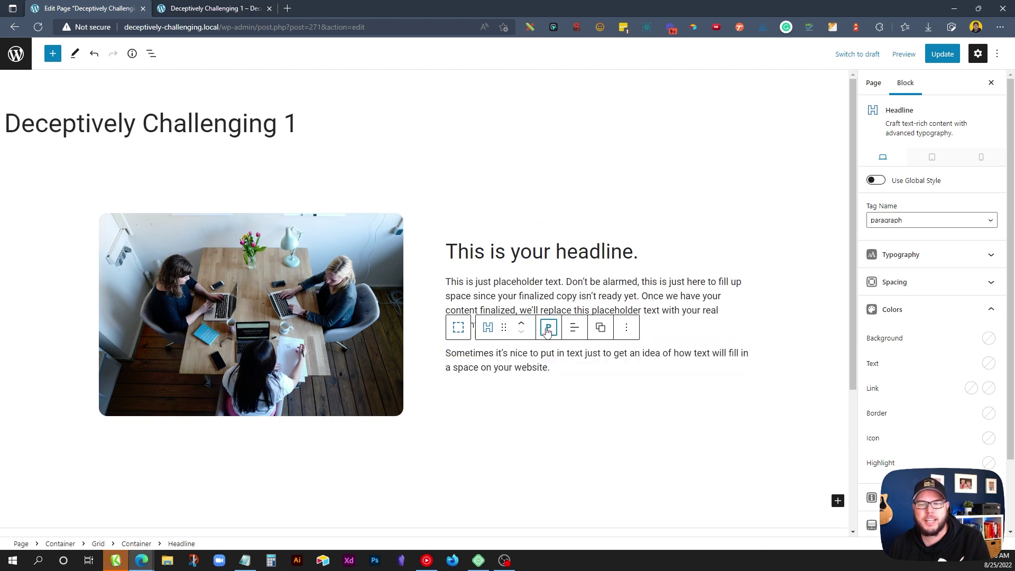
left_click(894, 282)
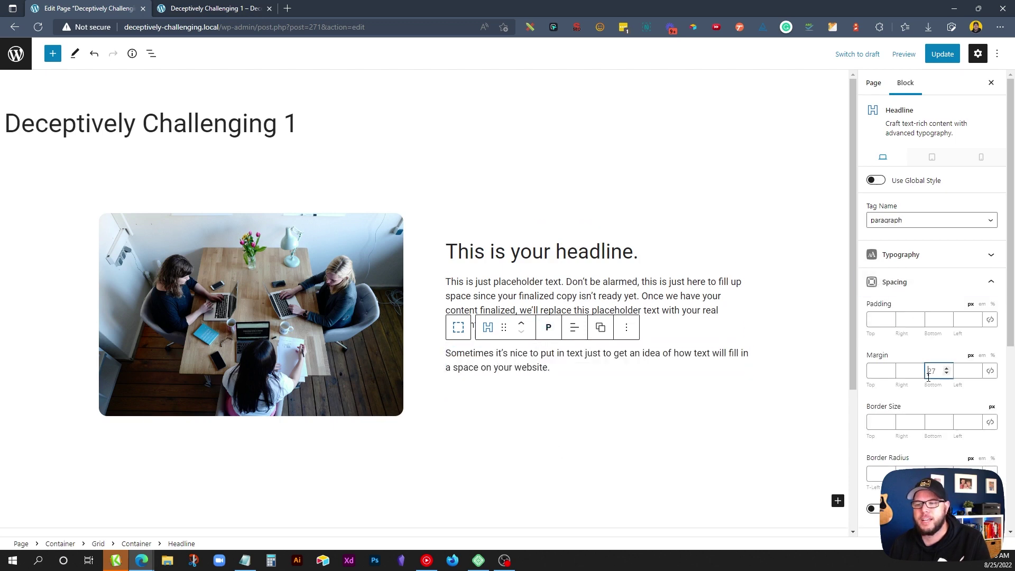
type("0")
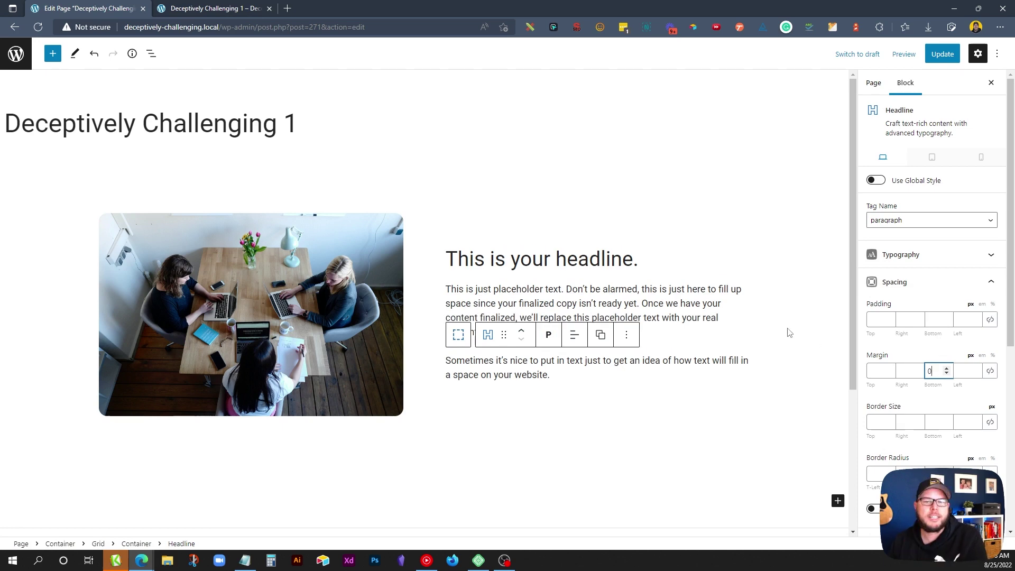
left_click(517, 286)
left_click(484, 253)
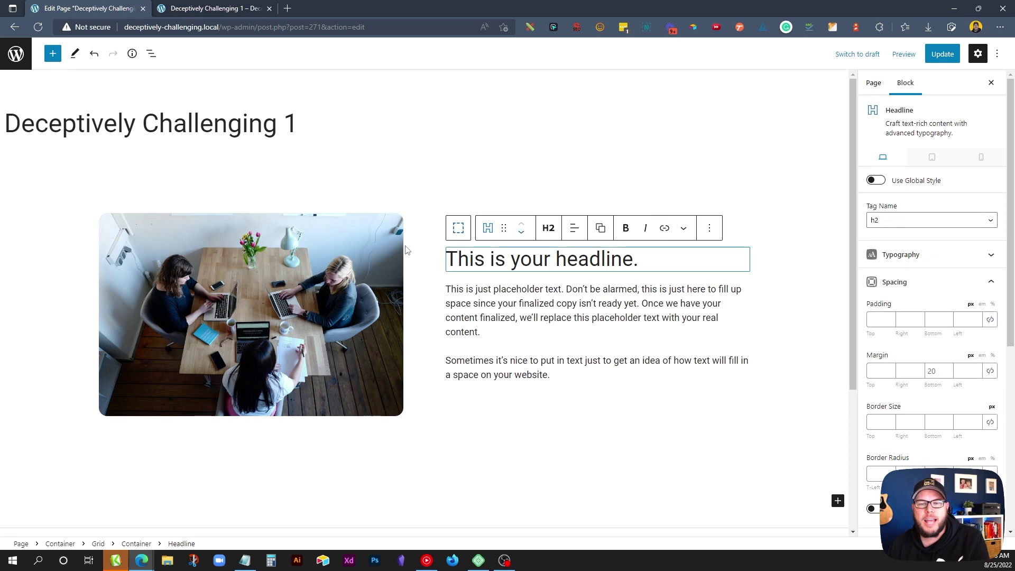
left_click(460, 231)
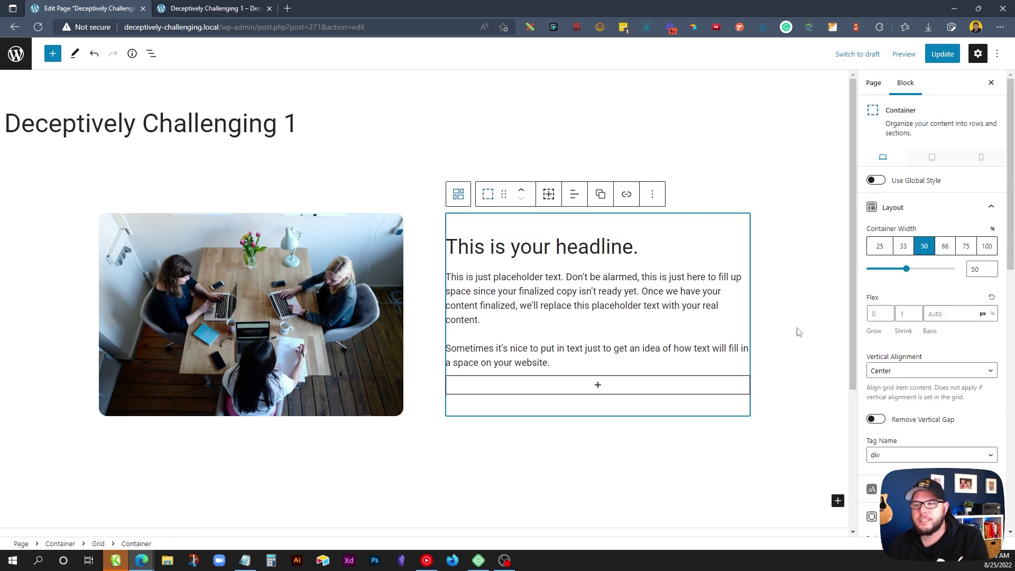
Step: Set the right-column Container's background to the blue accent swatch and its text to white
scroll(947, 344, "down", 4)
left_click(917, 306)
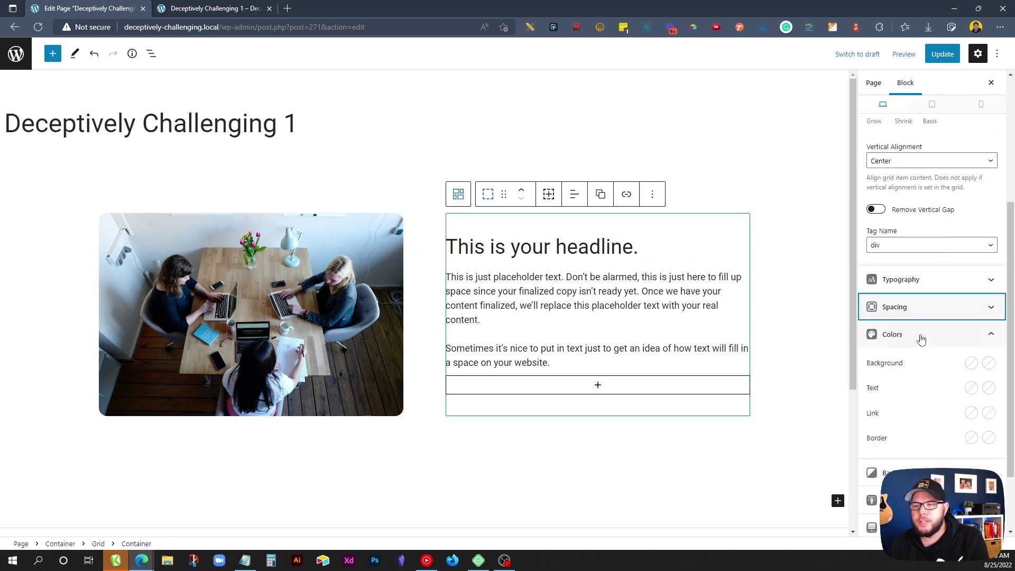
left_click(971, 362)
left_click(878, 333)
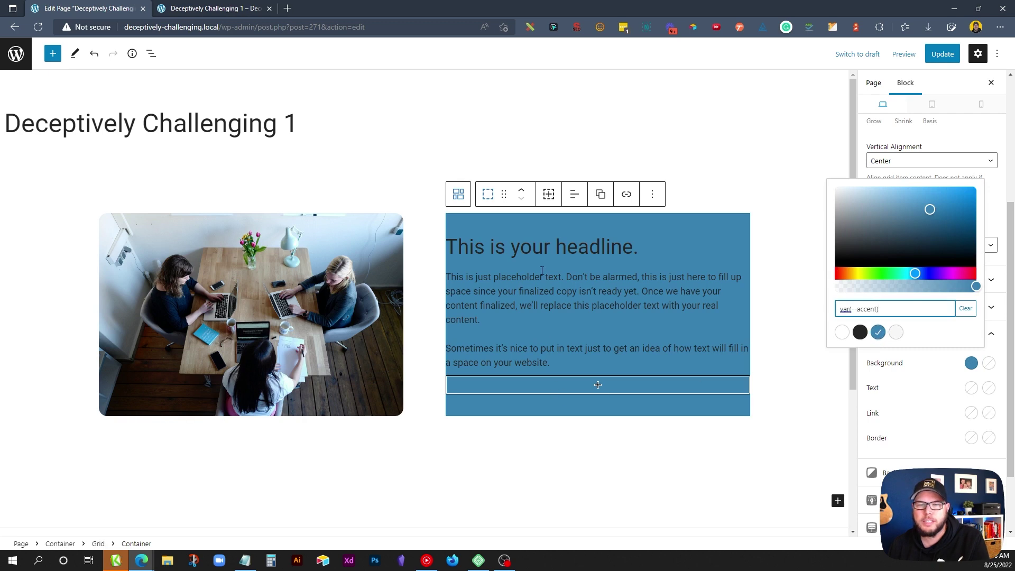
left_click(971, 387)
left_click(971, 388)
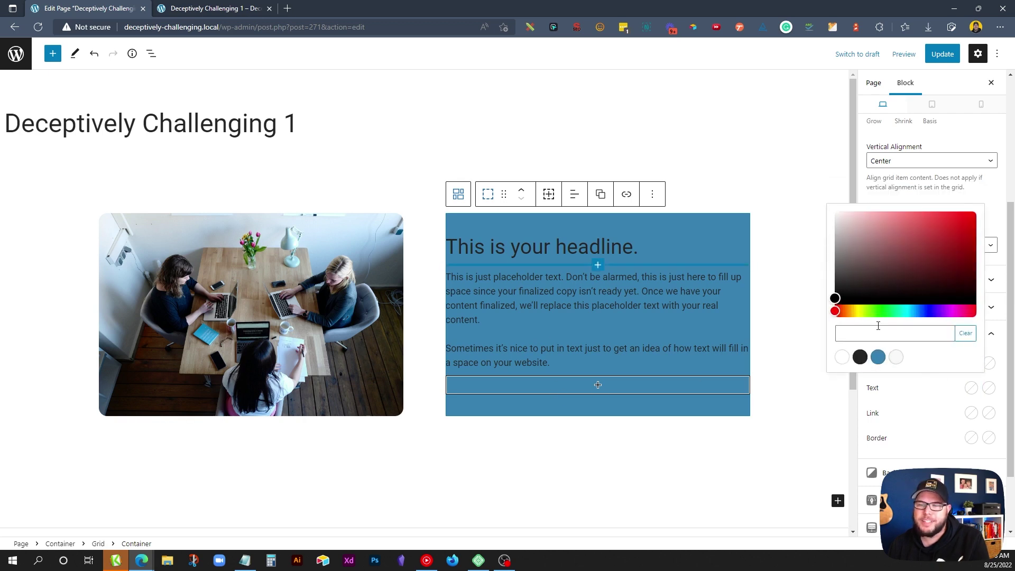
left_click(842, 358)
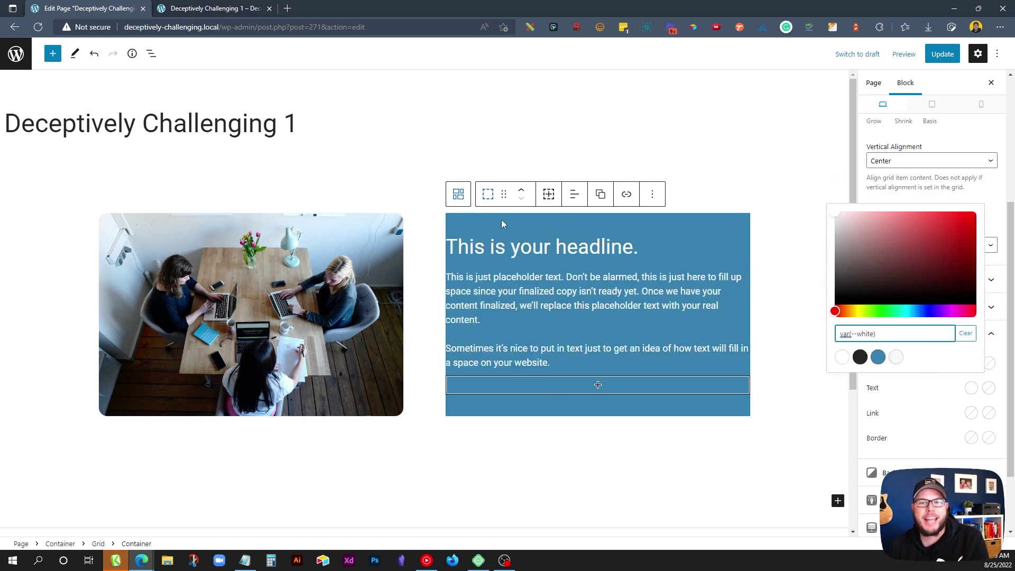
left_click(499, 247)
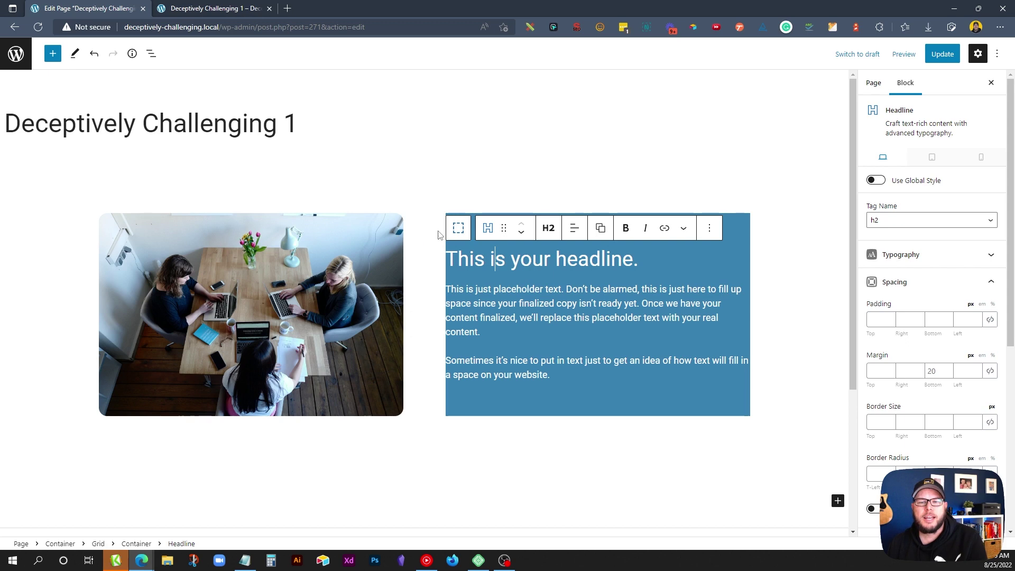
Step: Set the blue right-column Container's top and bottom padding to 24
left_click(458, 231)
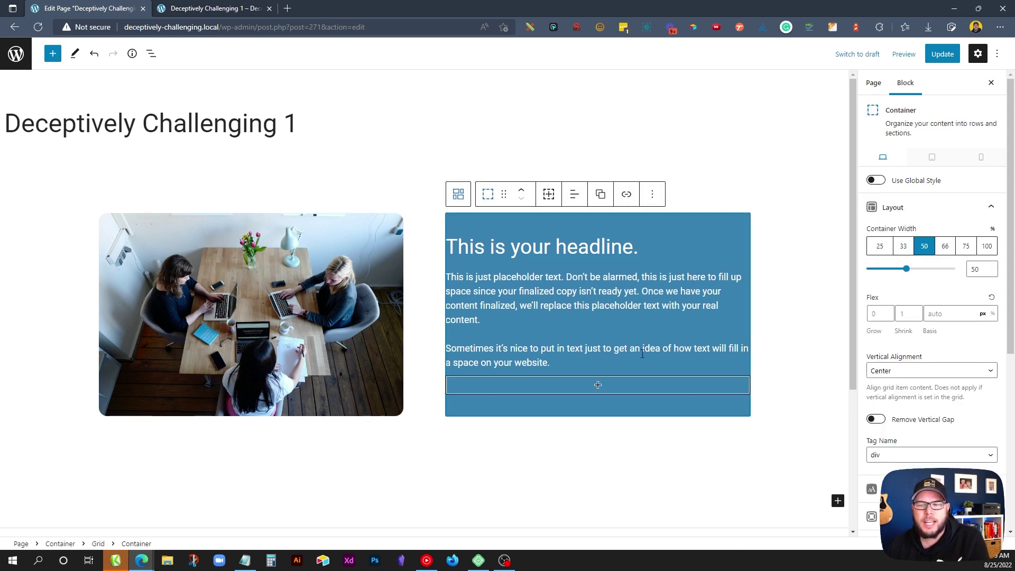
scroll(770, 273, "down", 3)
scroll(520, 172, "up", 1)
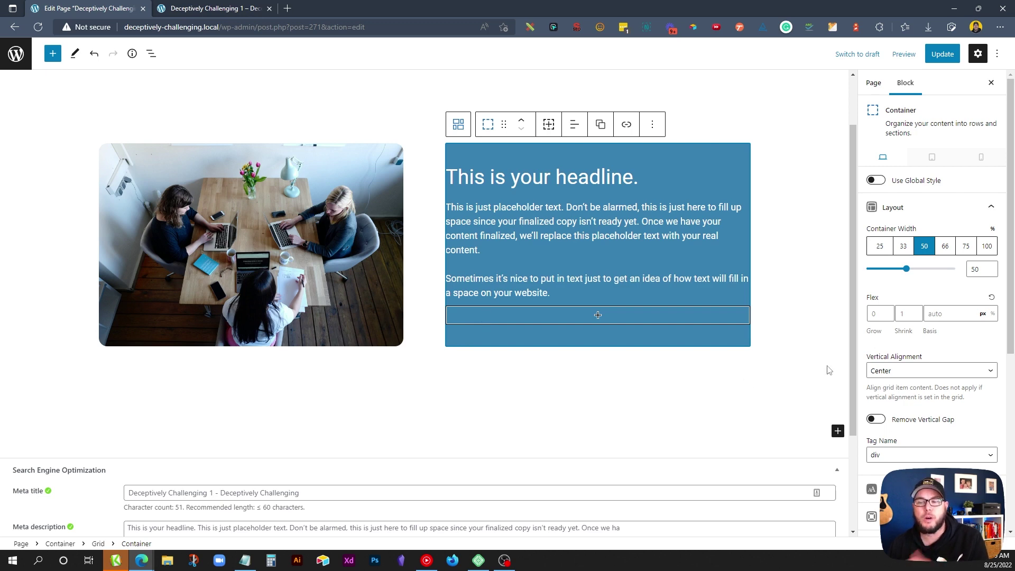
scroll(930, 370, "down", 3)
left_click(895, 447)
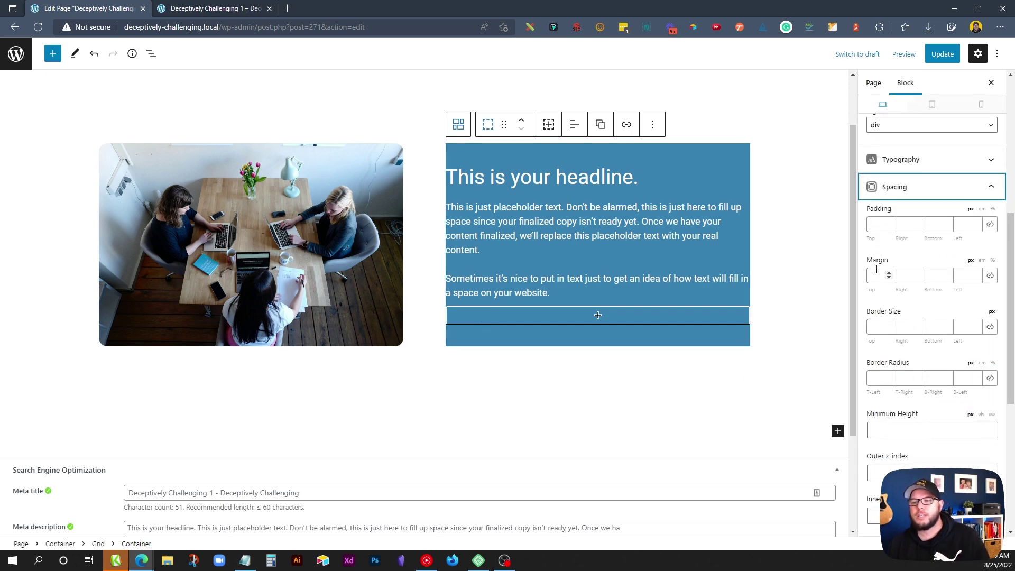
left_click(887, 226)
type("24")
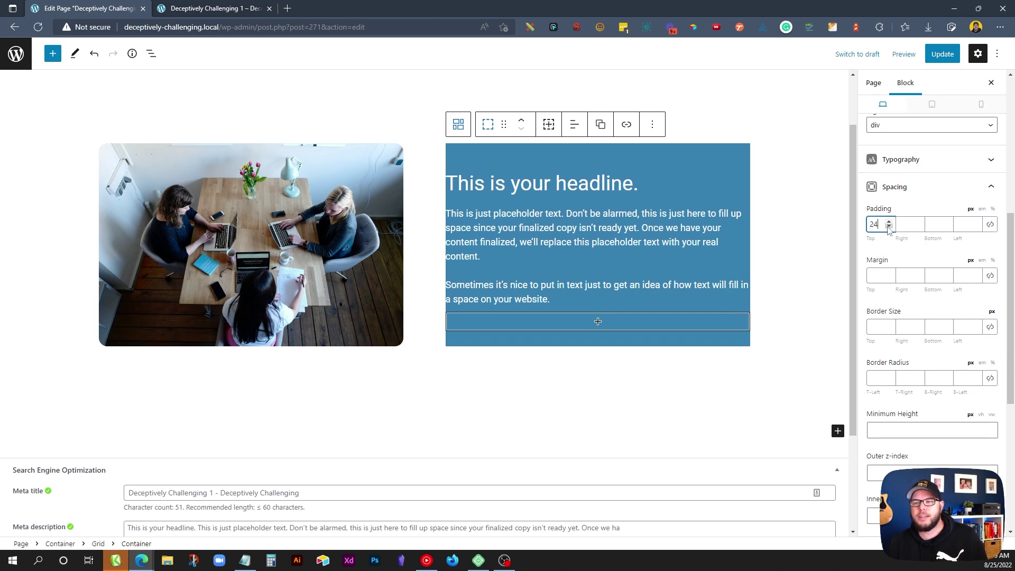
key("Tab")
key("Tab")
type("24")
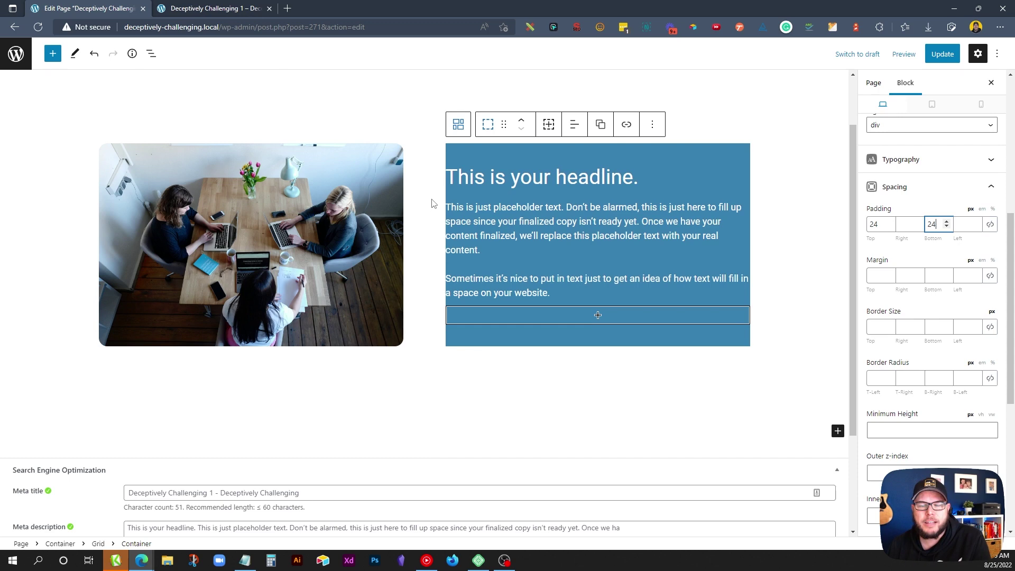
left_click(317, 211)
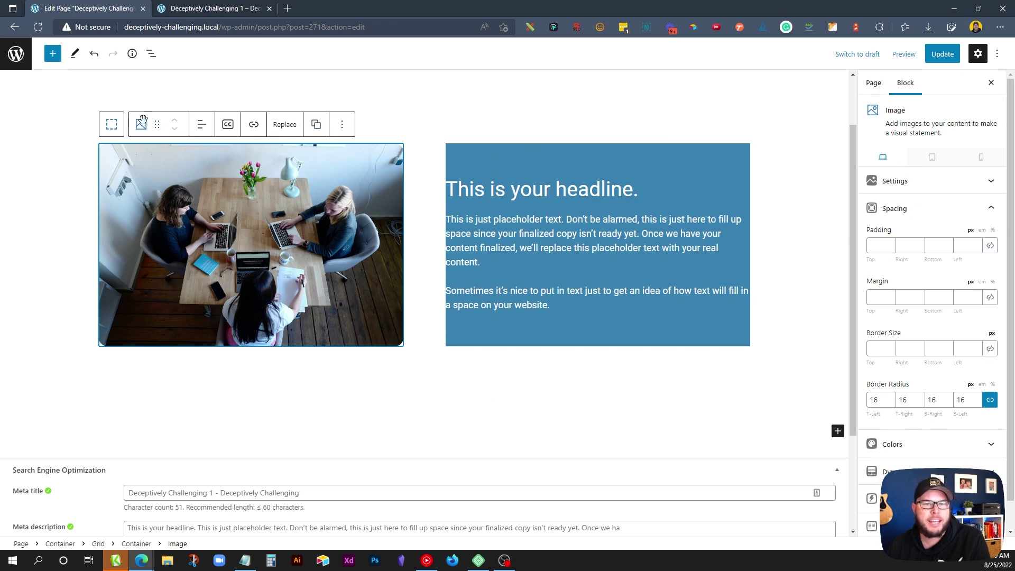
Step: Set the photo's parent Container padding to 48 at top and bottom
left_click(108, 127)
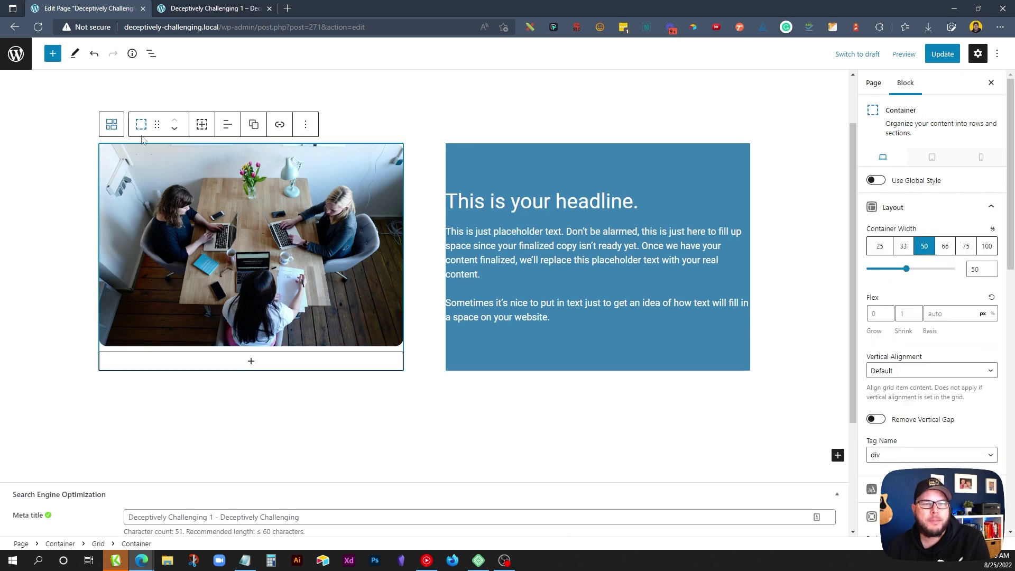
scroll(894, 360, "down", 4)
left_click(878, 346)
type("48")
key("Tab")
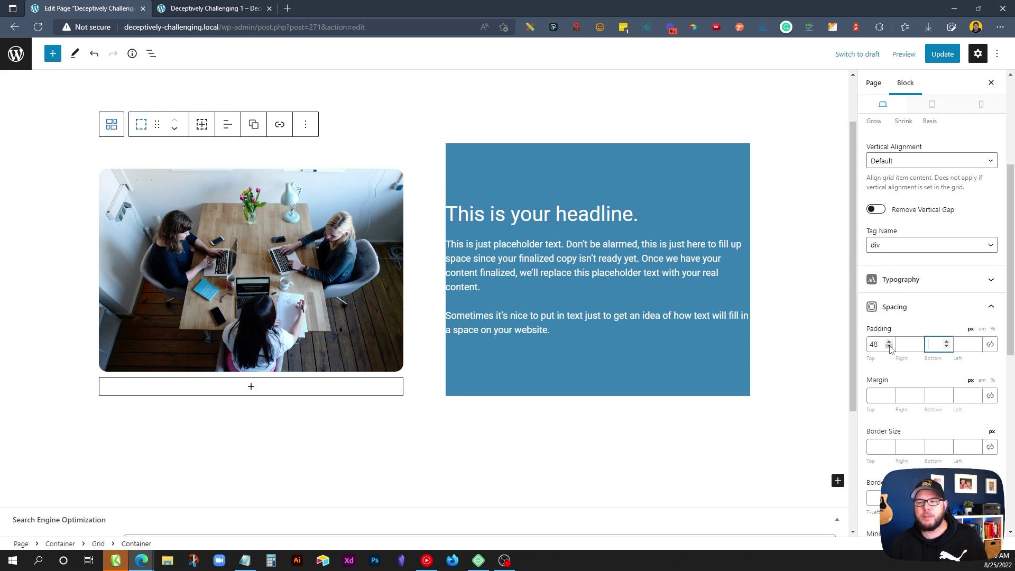
type("48")
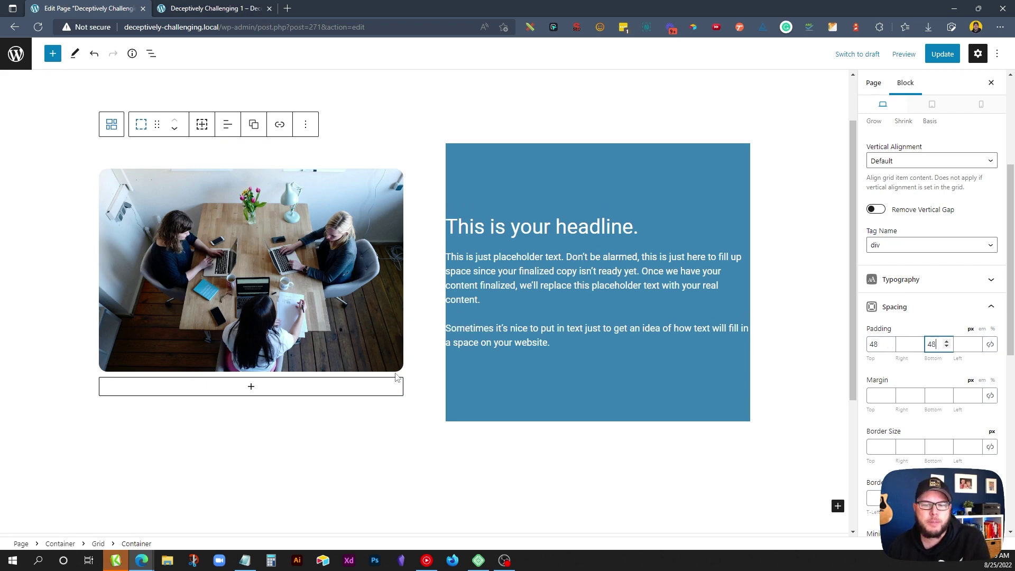
left_click(520, 277)
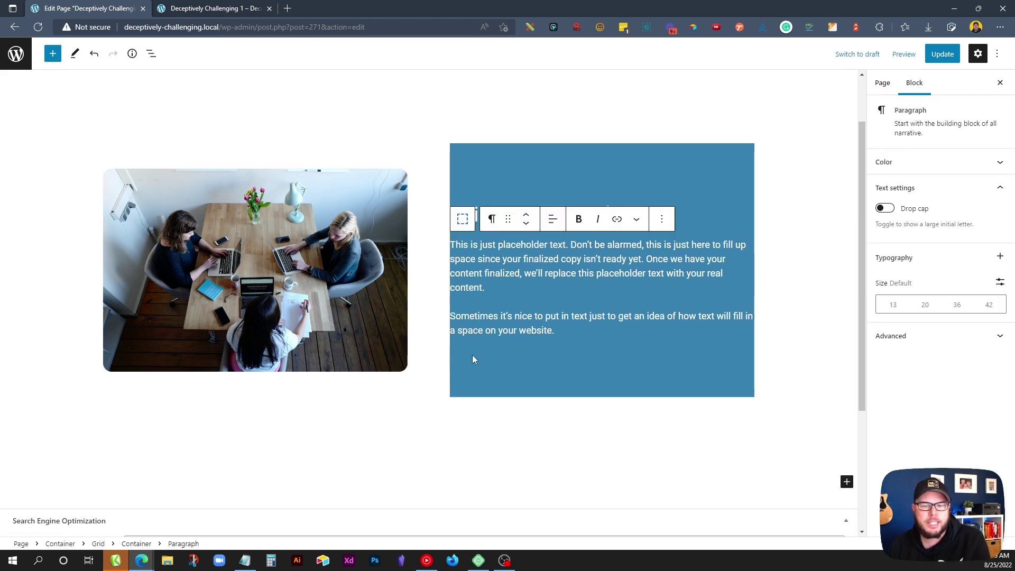
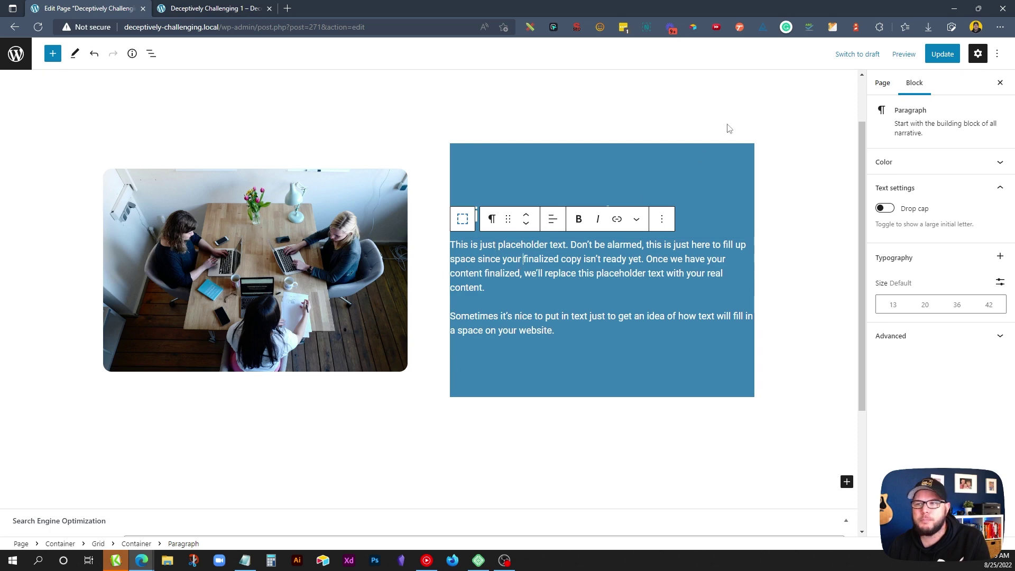
Step: Save the page and check it on the live site and in the customizer
left_click(937, 56)
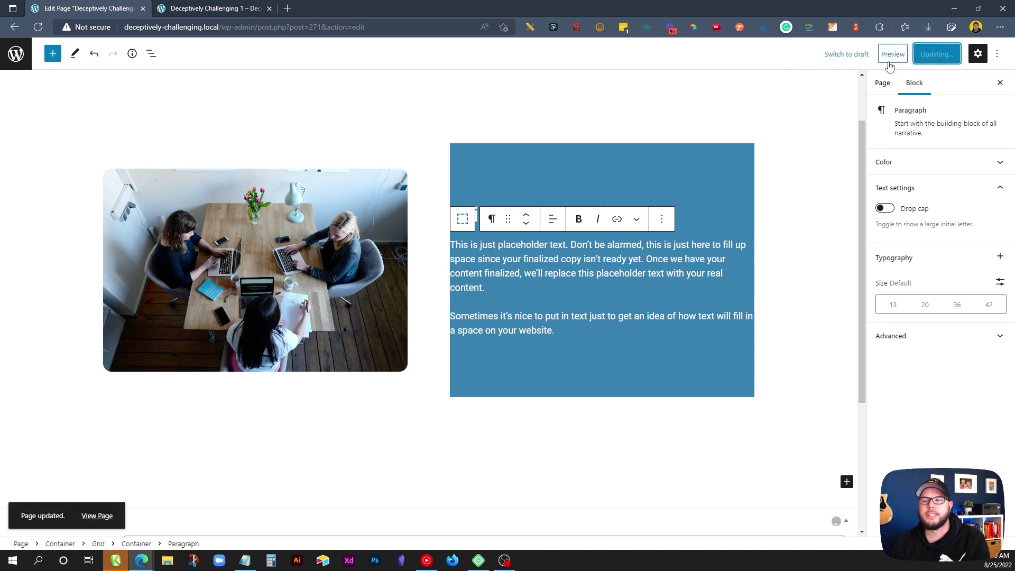
left_click(87, 521)
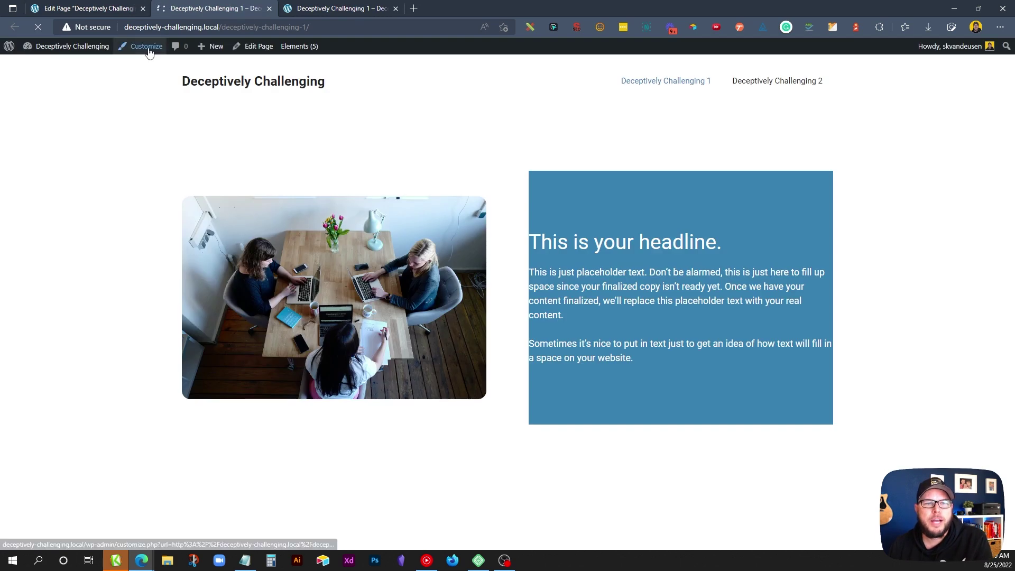
left_click(148, 47)
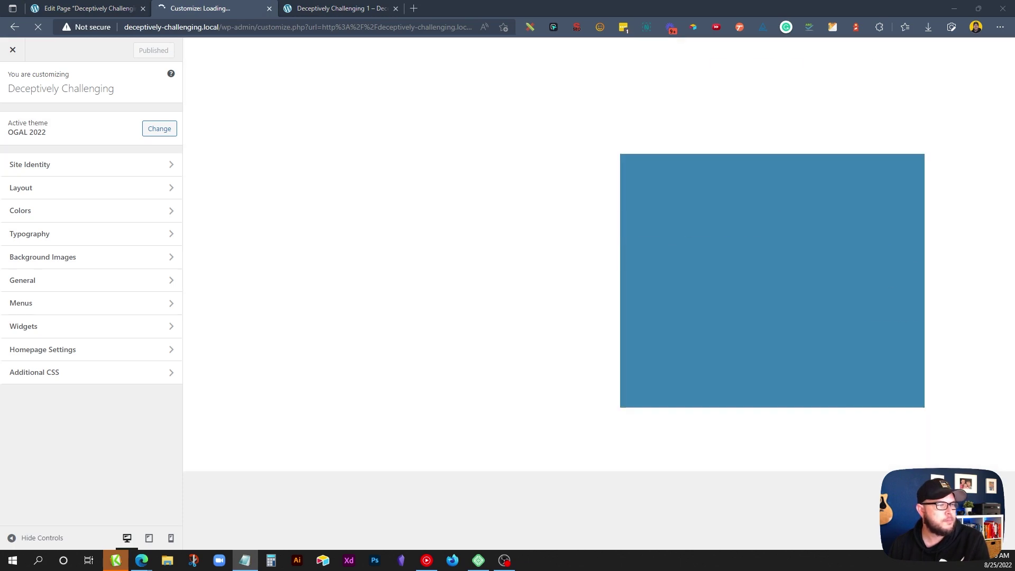
left_click(109, 3)
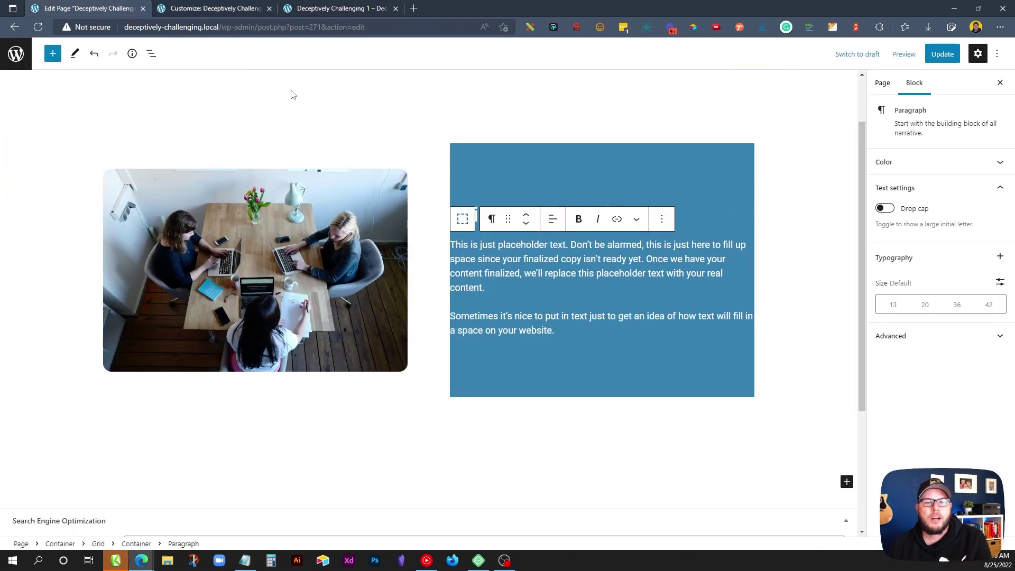
Step: Add the CSS class bg-offset-right to the blue text container and update the page
left_click(474, 217)
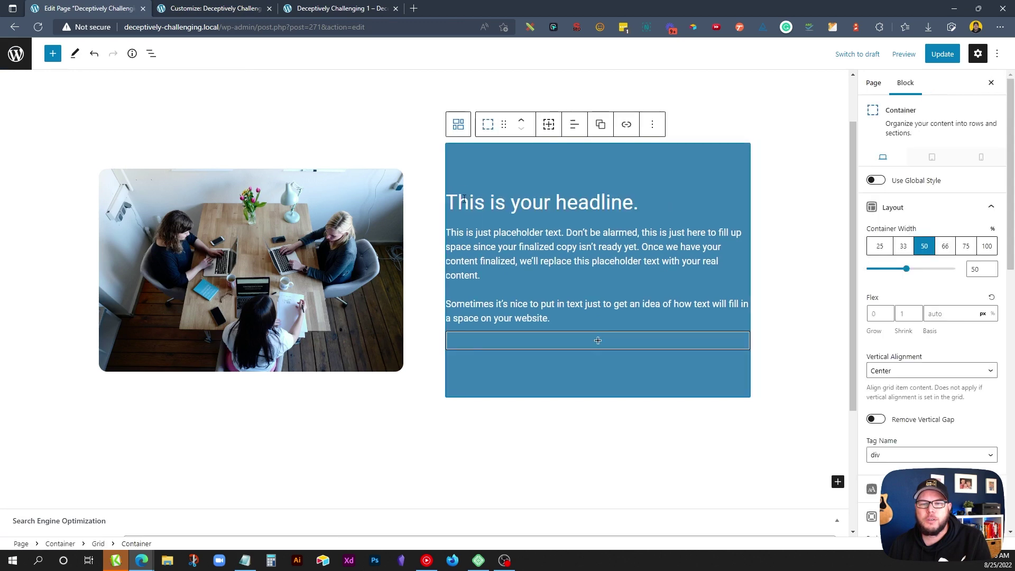
scroll(927, 432, "down", 5)
scroll(926, 432, "down", 2)
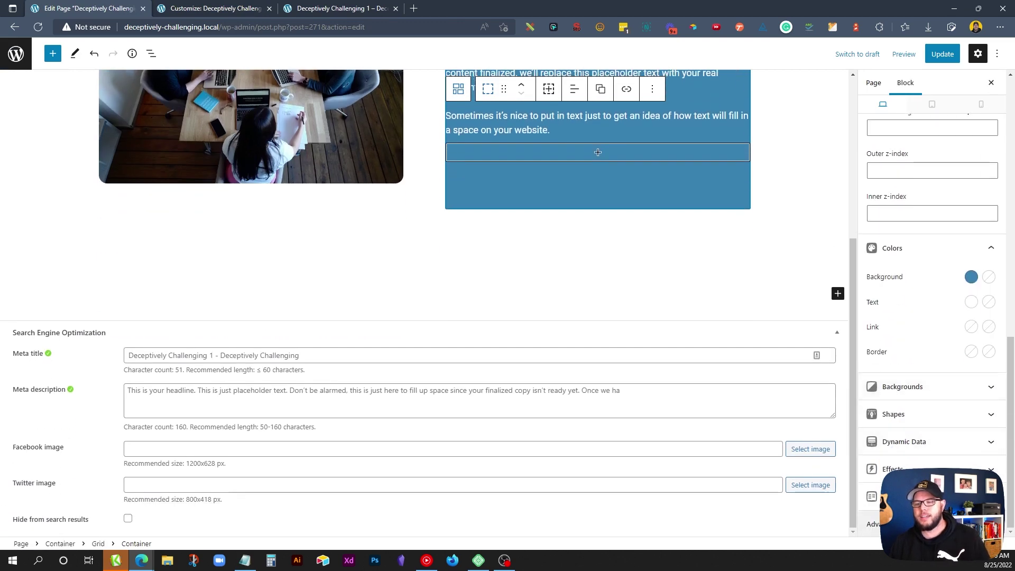
scroll(926, 370, "down", 5)
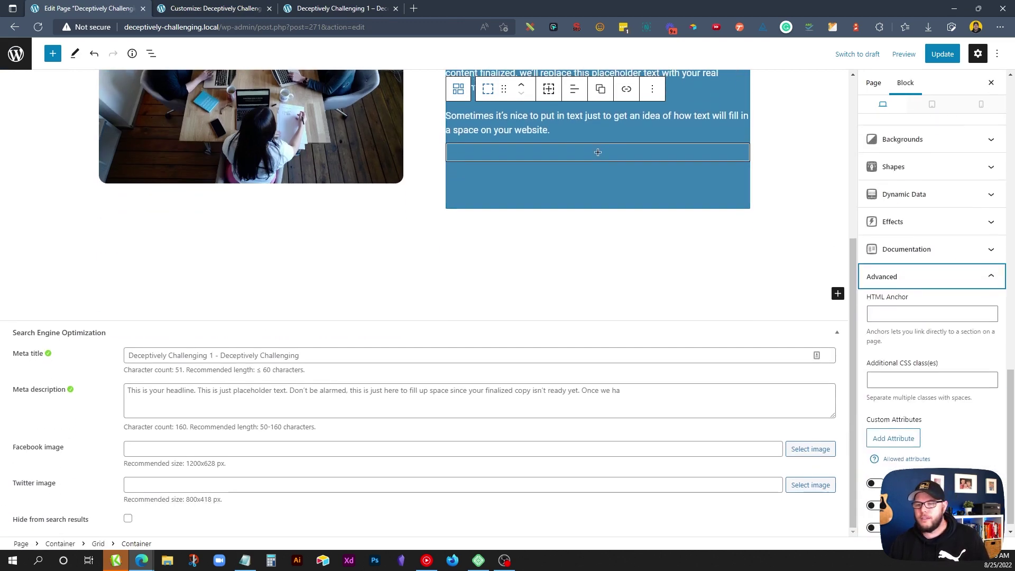
left_click(906, 365)
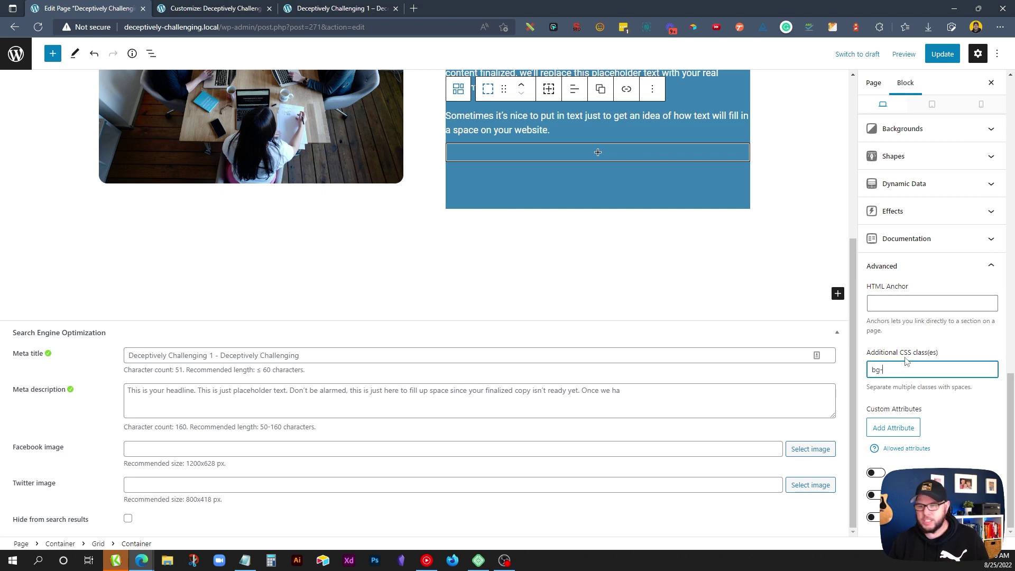
type("bg-offset-right")
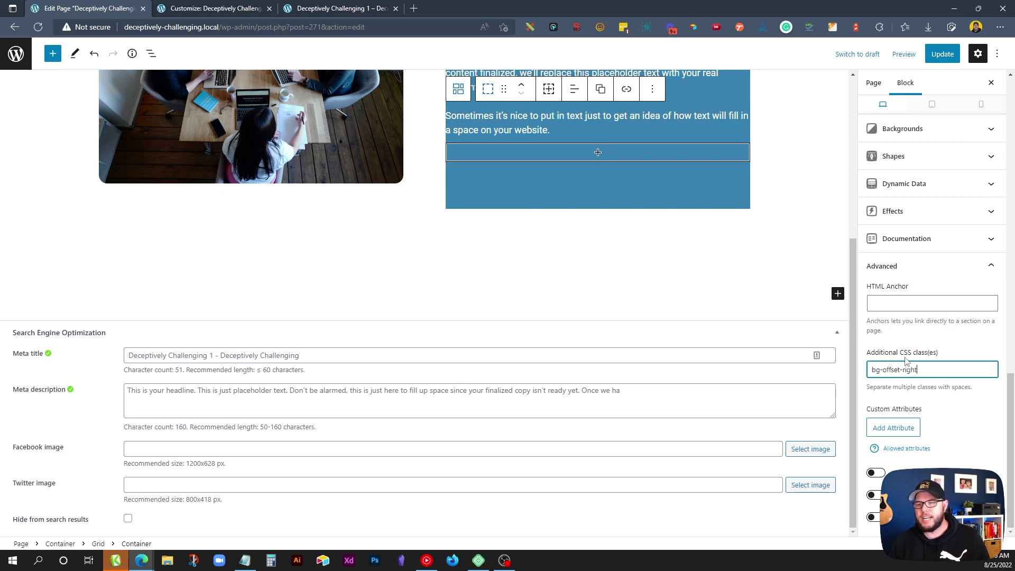
left_click(943, 53)
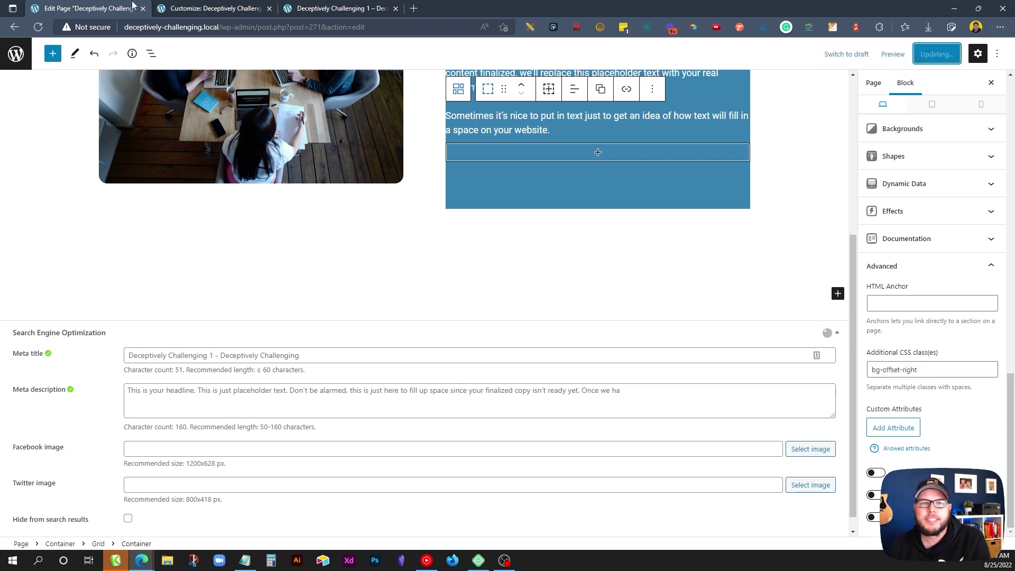
left_click(211, 8)
Step: Preview the Deceptively Challenging 1 page and clear out the old Additional CSS
left_click(775, 63)
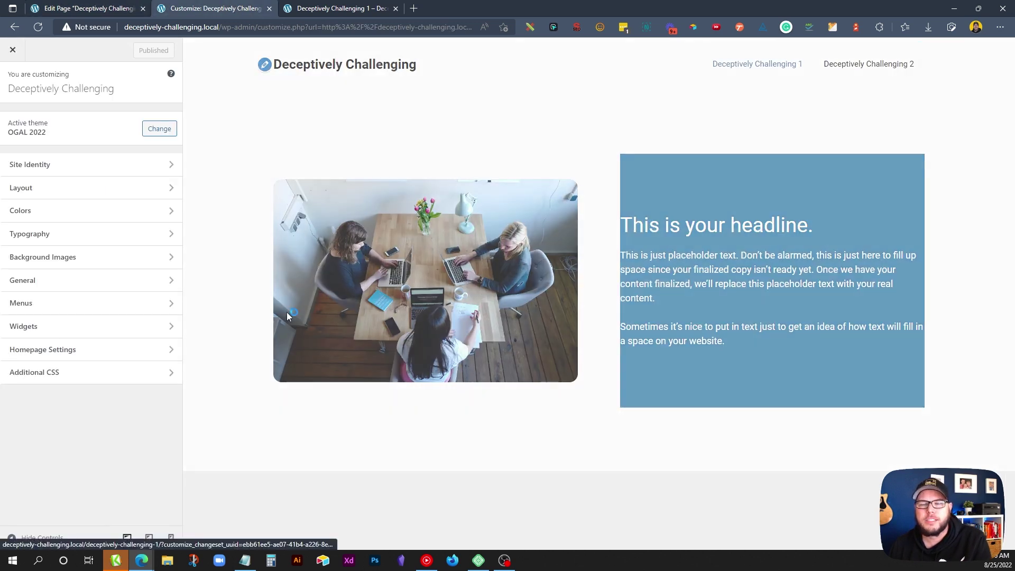
left_click(94, 373)
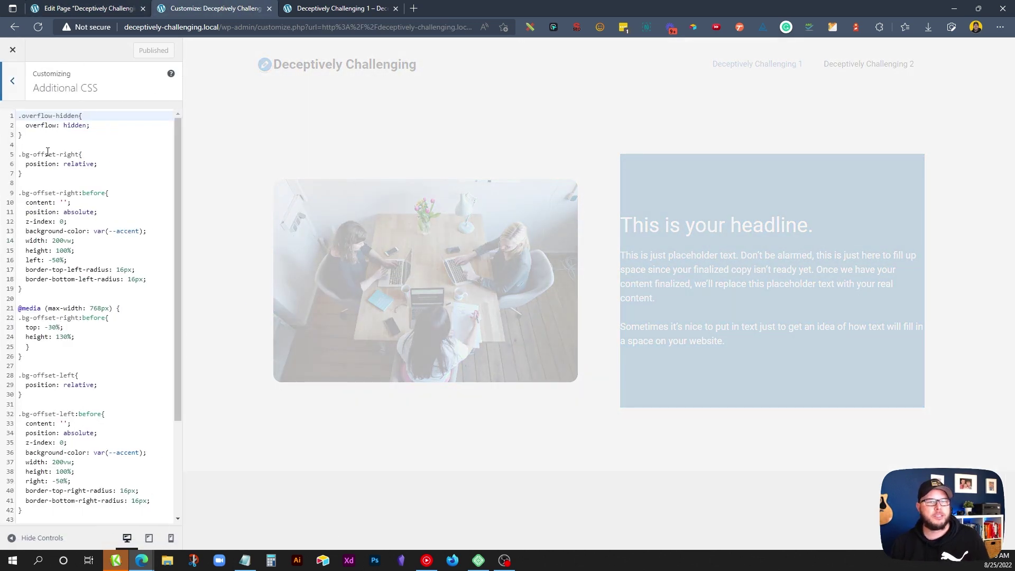
left_click(64, 154)
key("ctrl+a")
key("Delete")
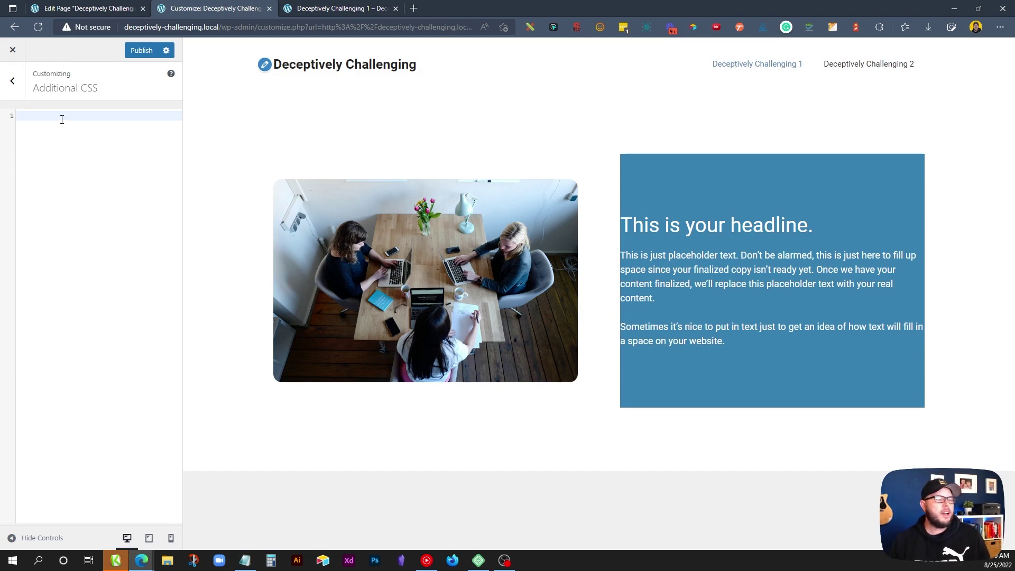
Step: Write a .bg-offset-right rule with position: relative and begin the .bg-offset-right:before selector
key("alt+Tab")
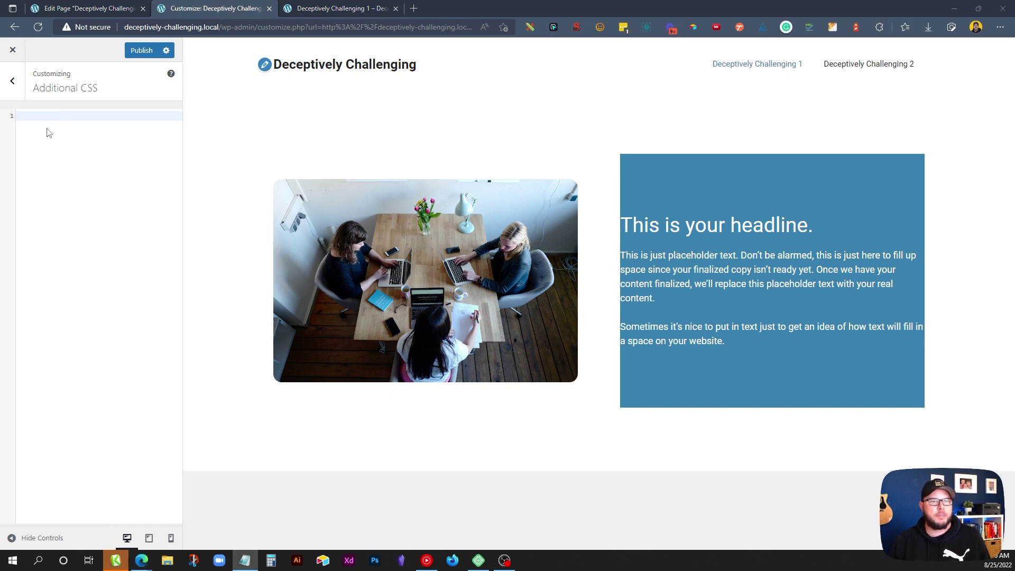
left_click(30, 135)
type(".bg-offset-right")
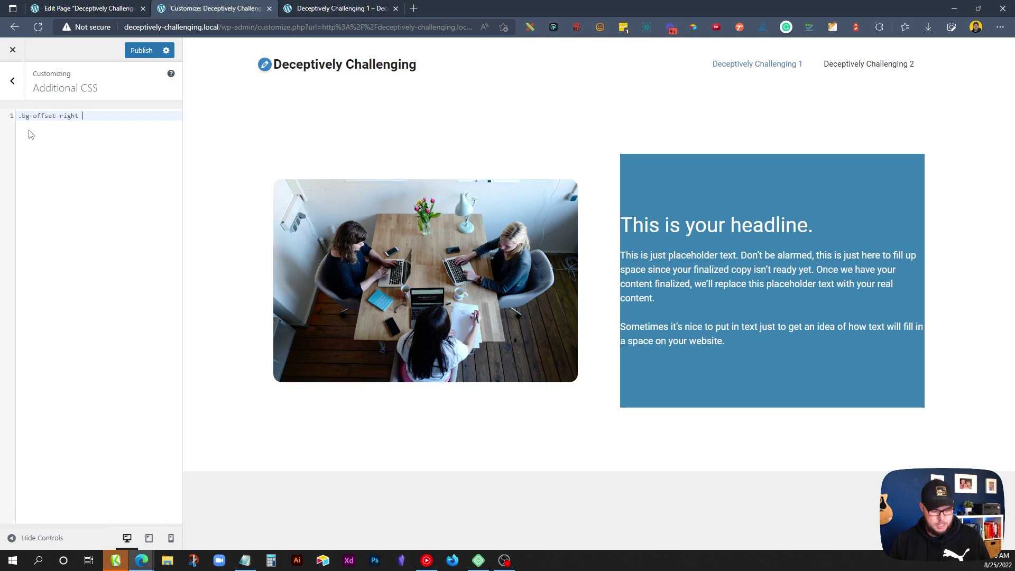
type(" {")
key("Return")
type("position")
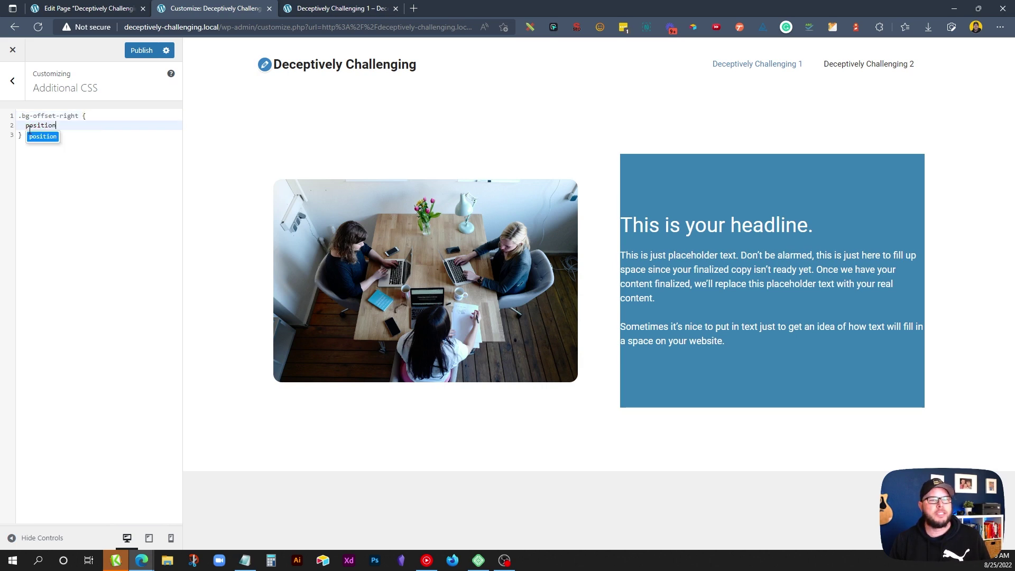
type(": relative;")
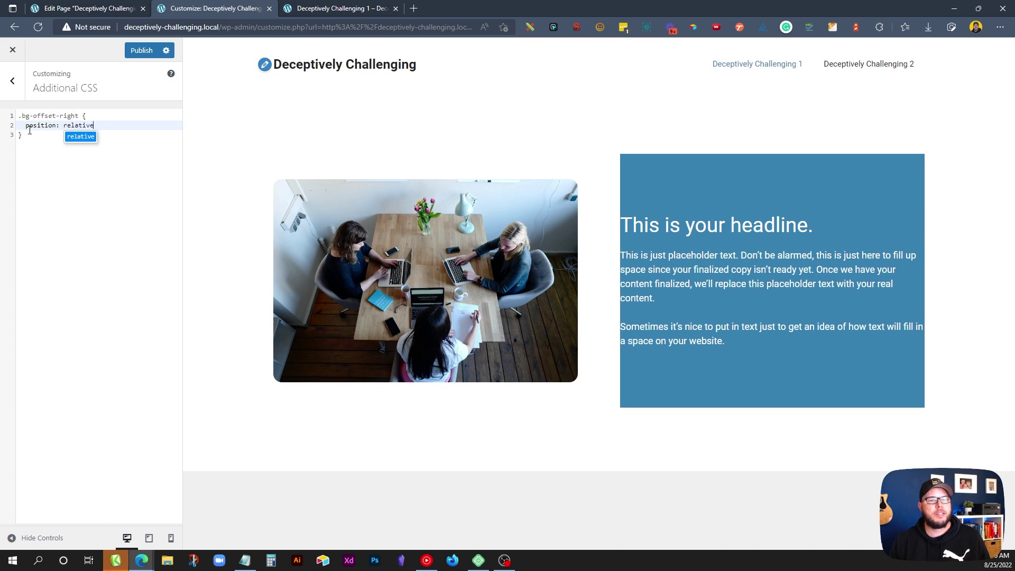
left_click(48, 142)
key("Return")
key("Return")
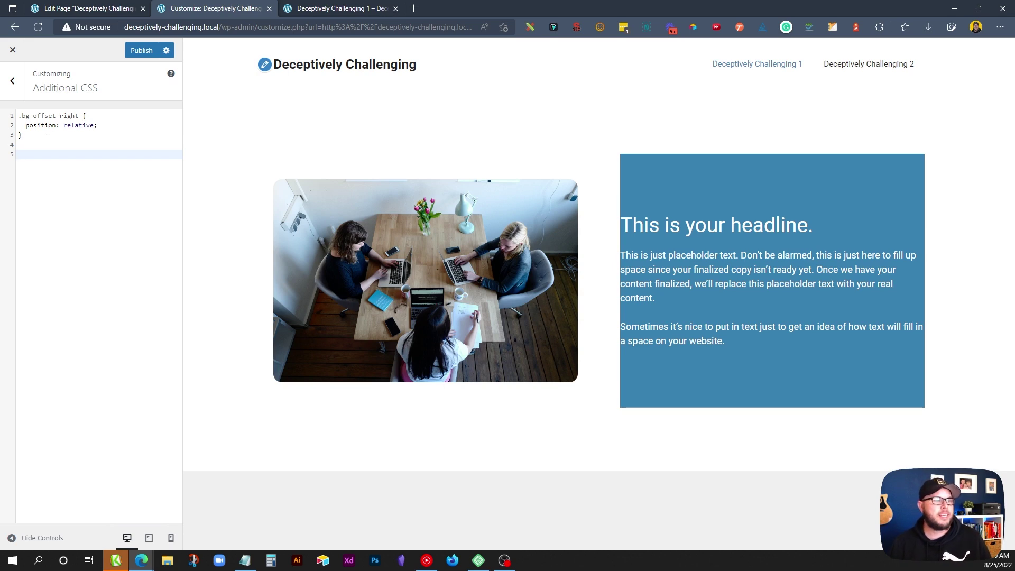
type(".bi")
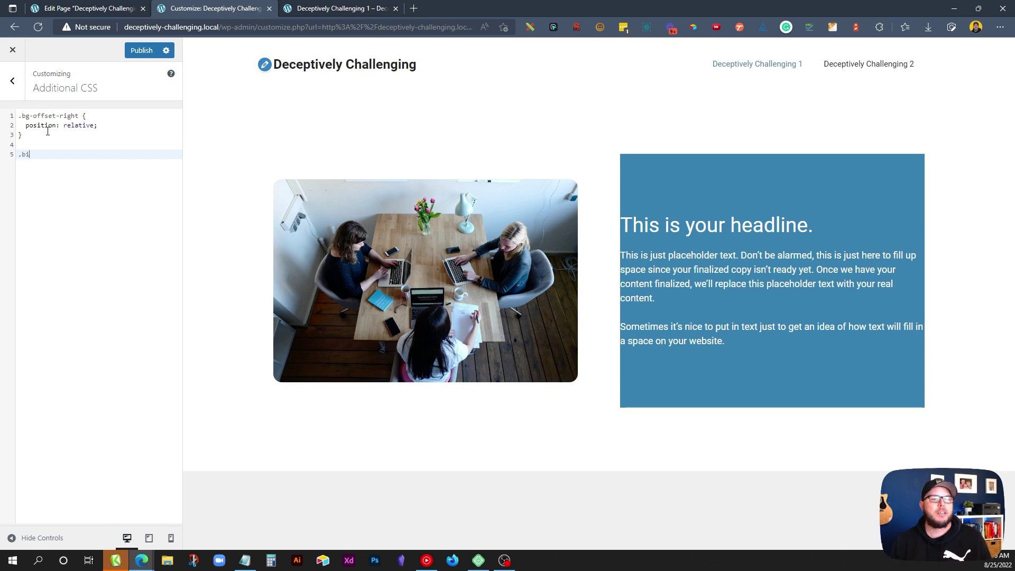
type("-o")
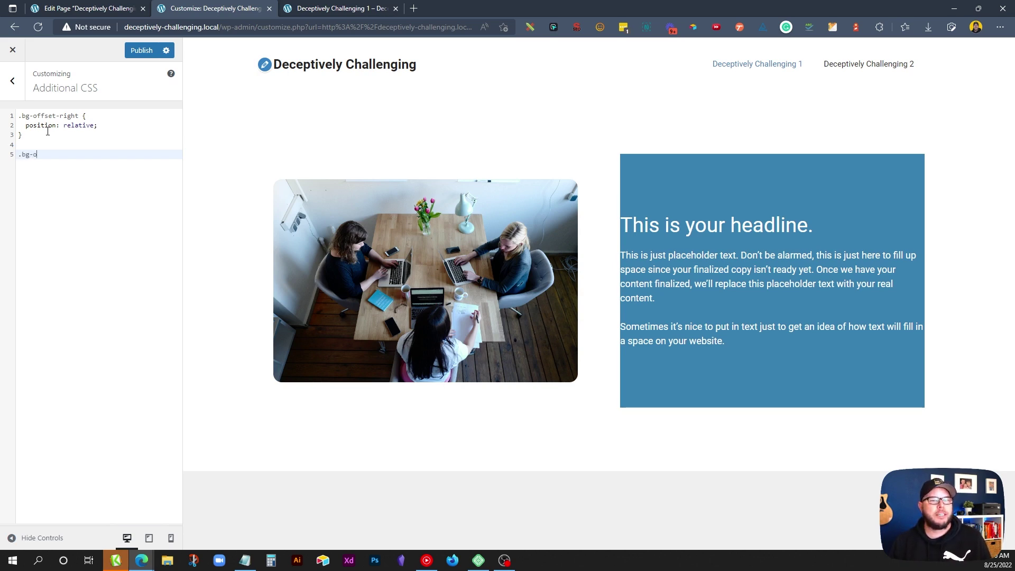
type("ffset-")
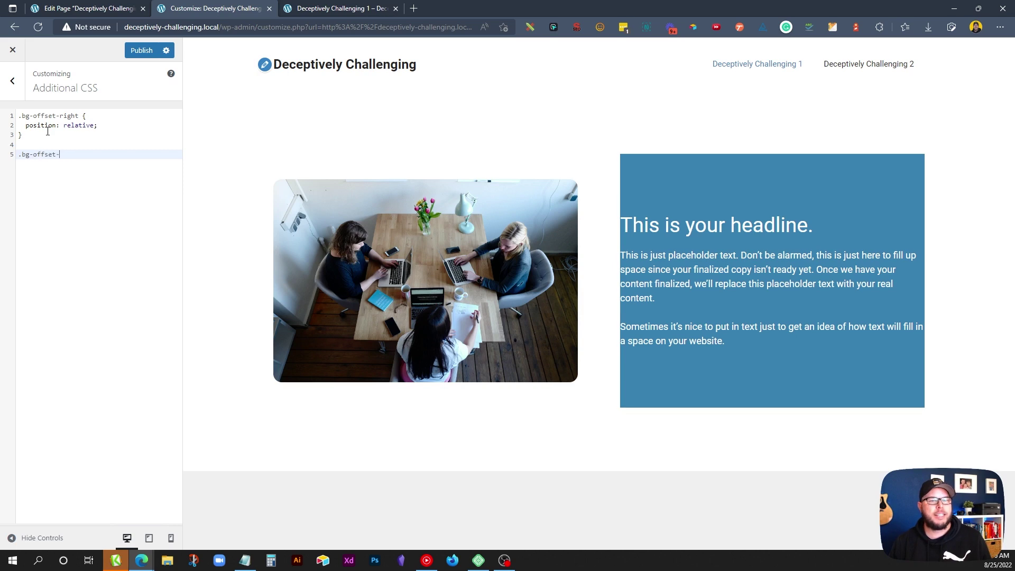
type("rigjht")
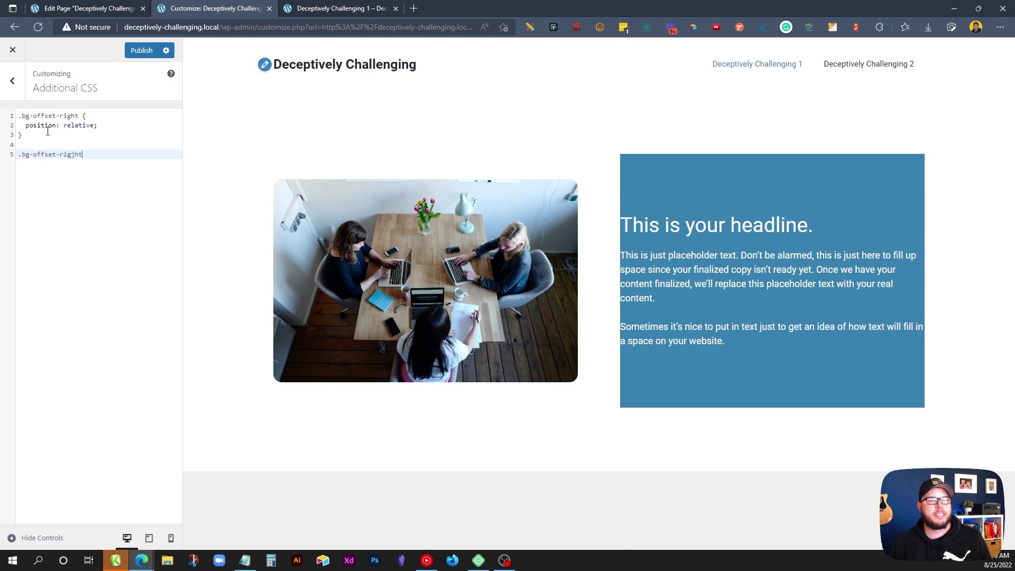
key("BackSpace")
key("BackSpace")
key("BackSpace")
type("ht:be")
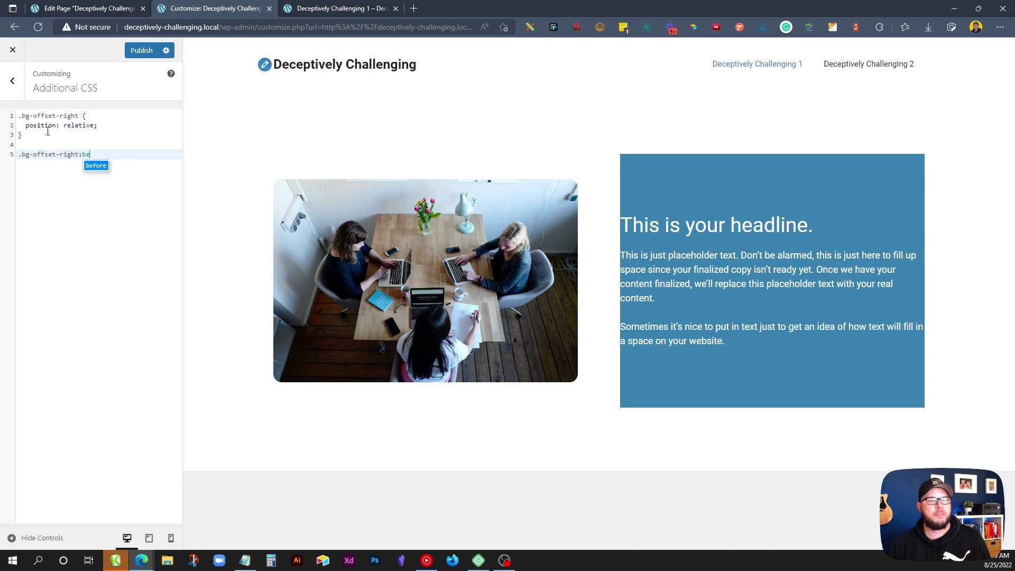
type("fore{")
Step: Fill the :before rule with content '', position absolute, var(--accent) background, 200vw width, 100% height
key("Return")
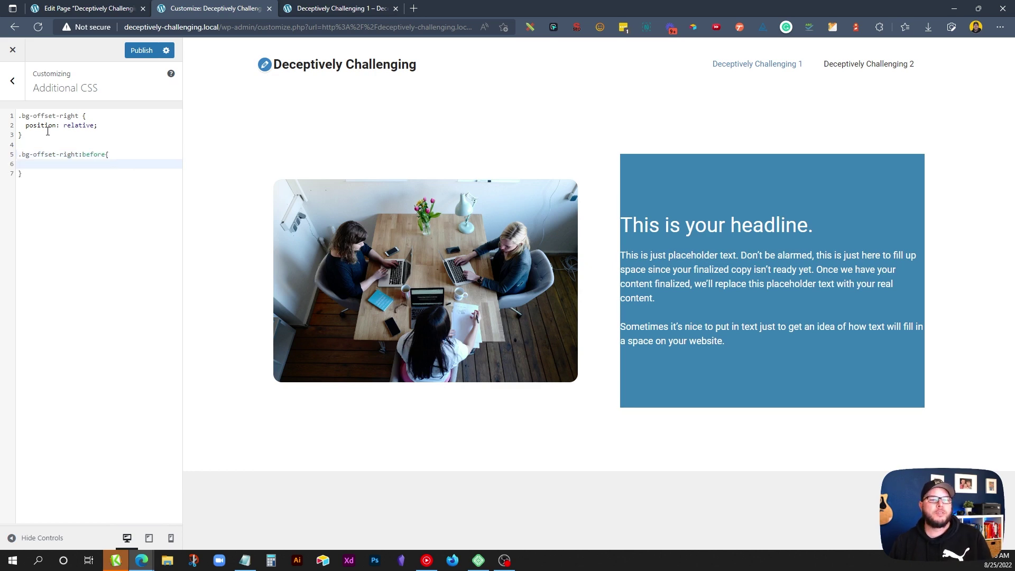
type("content")
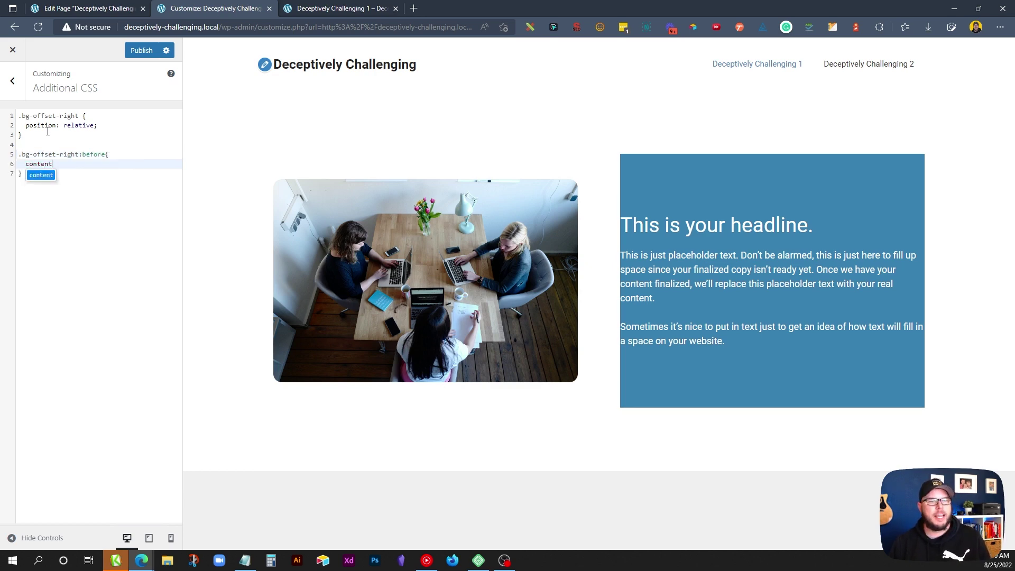
type(": '';")
key("Return")
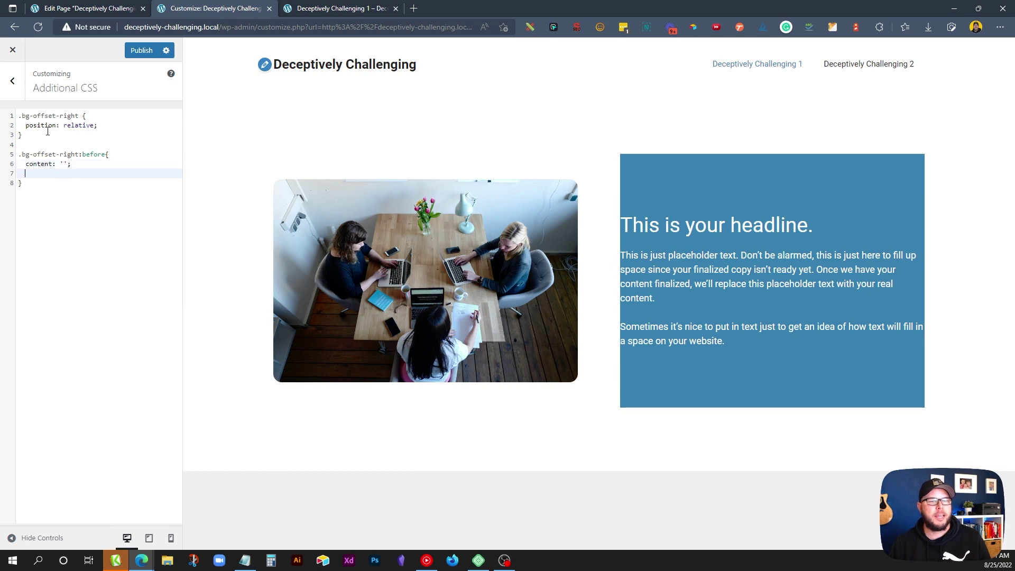
type("position: absolute;")
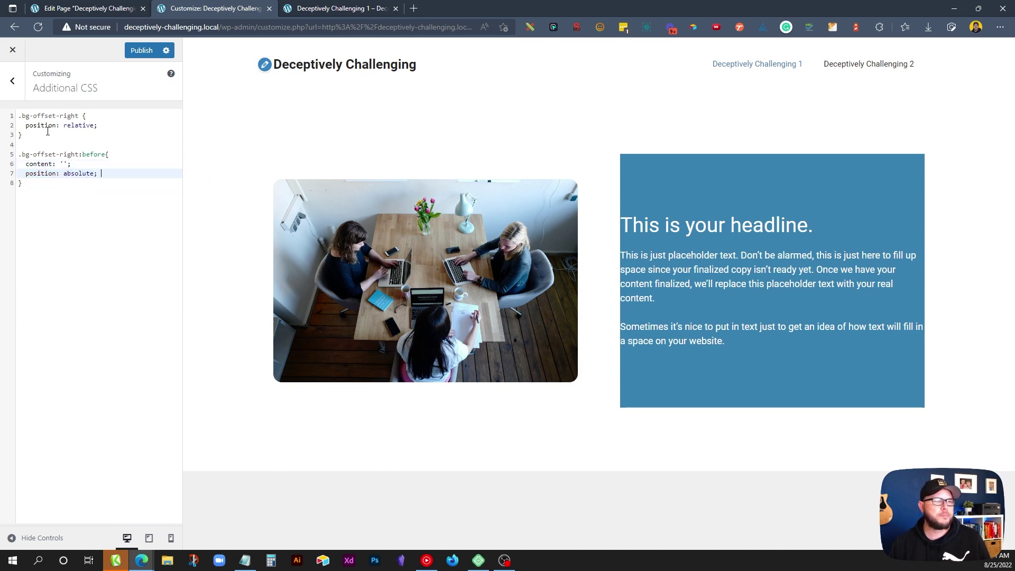
key("Return")
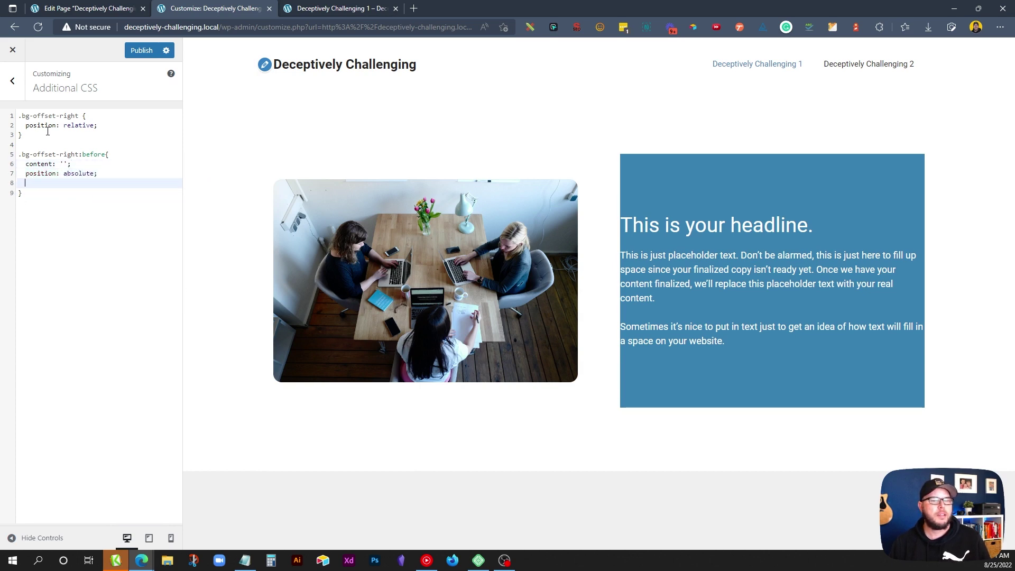
type("background-color:")
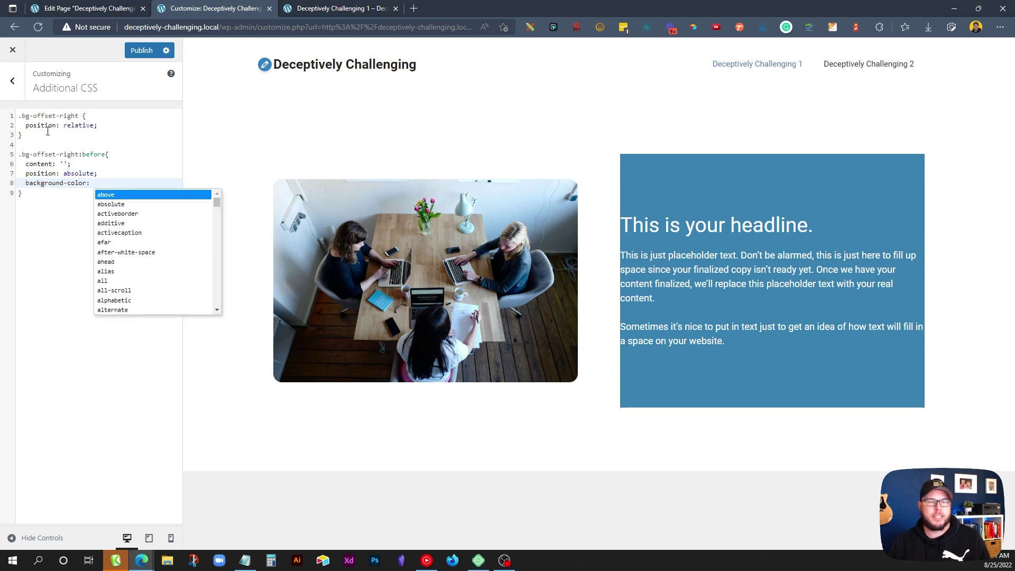
type(" var(--a")
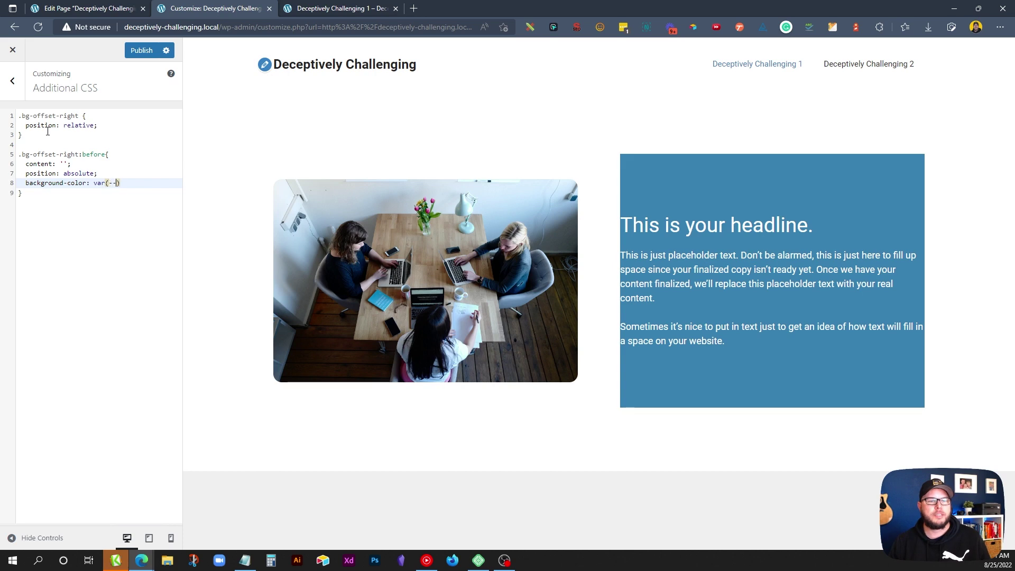
type("ccent);")
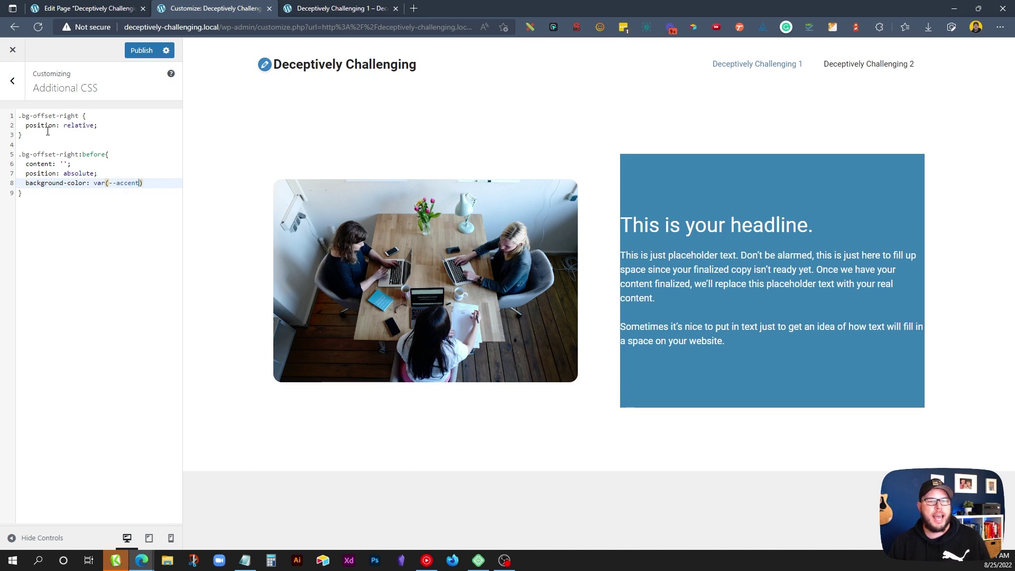
key("Return")
type("wi")
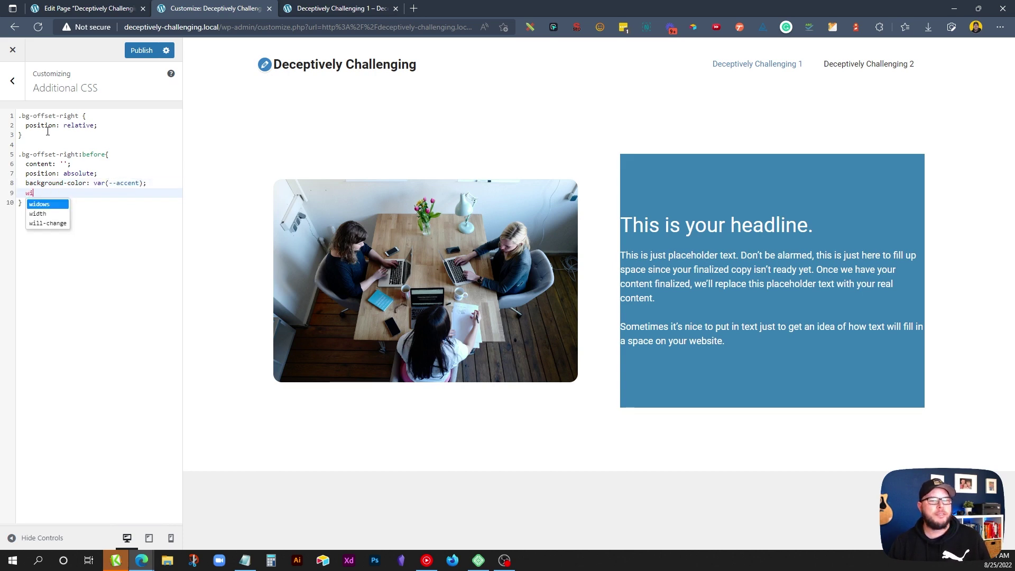
type("dth: 200vw;")
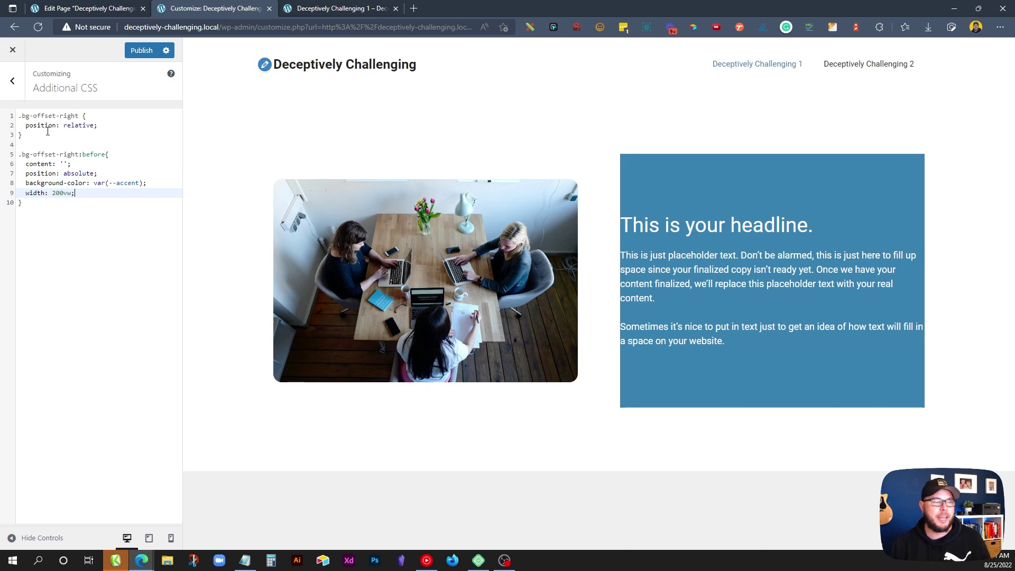
key("Return")
type("height")
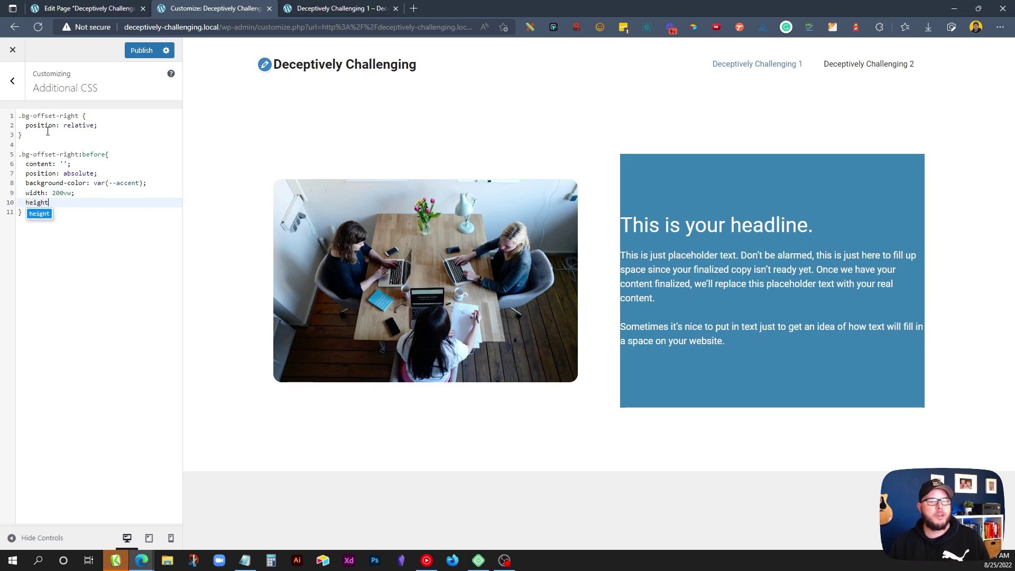
type(": 100%;")
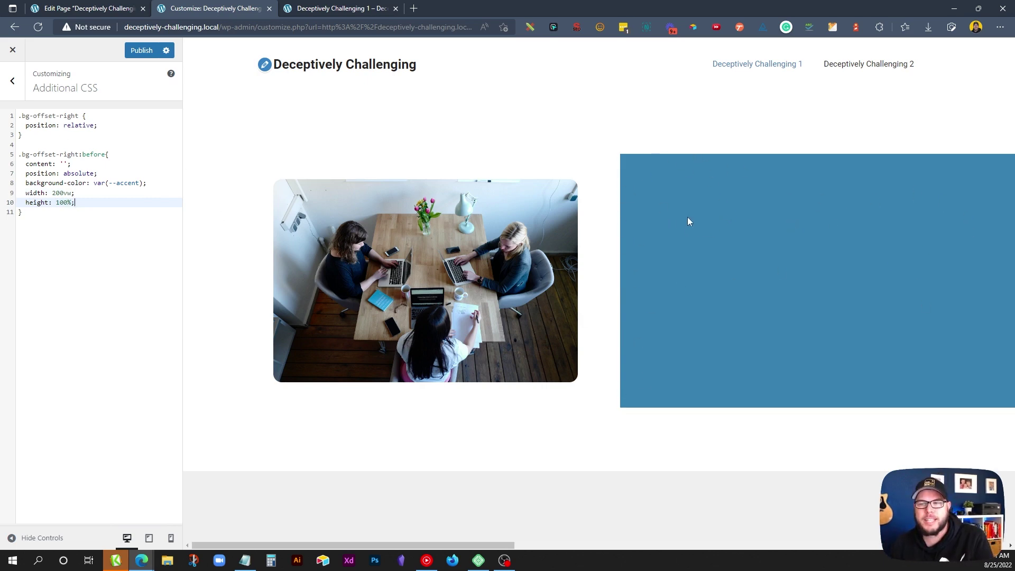
Step: Add left: -50% to the :before rule, removing and restoring it to compare
left_click_drag(472, 545, 450, 545)
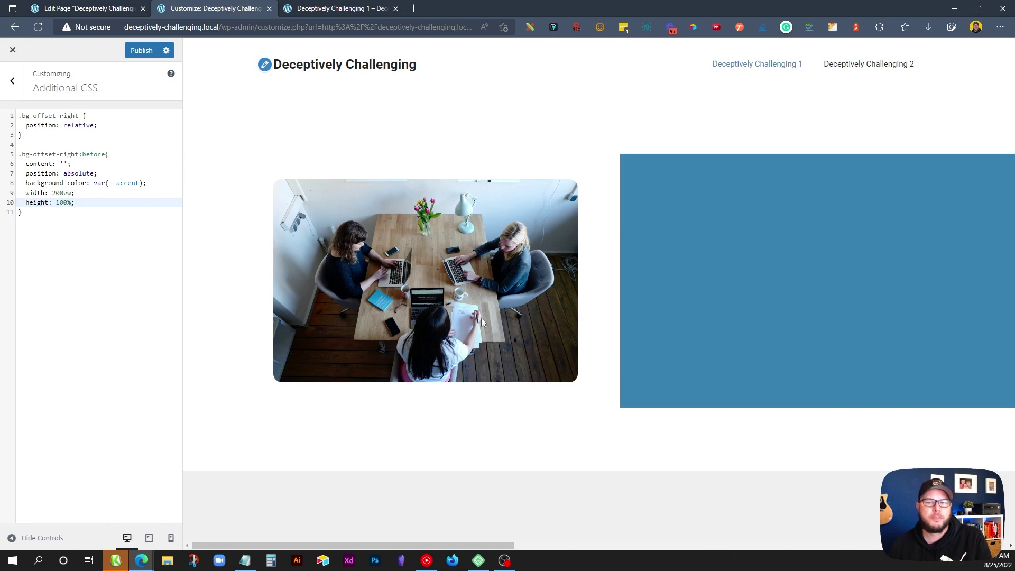
key("Return")
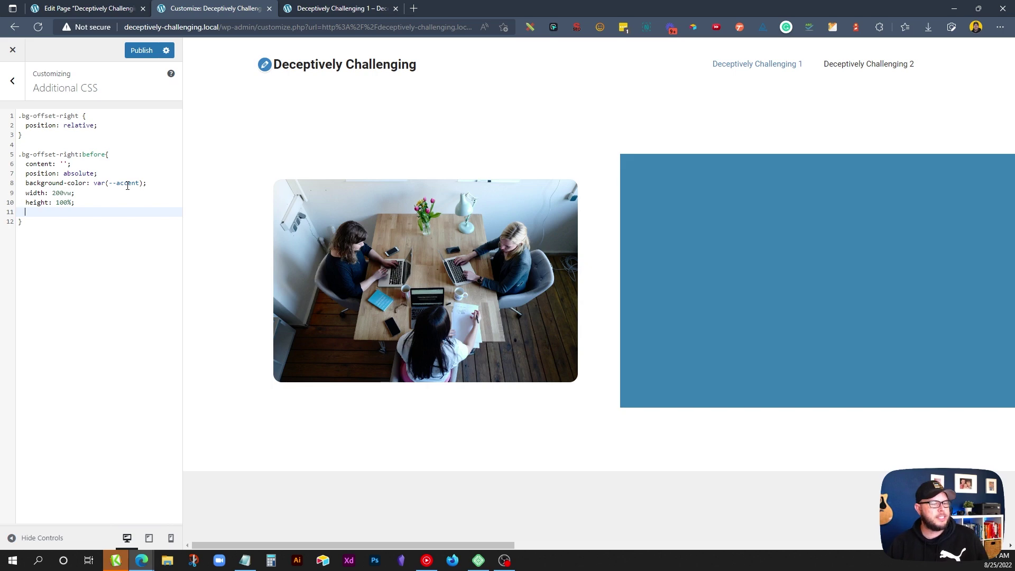
type("left:")
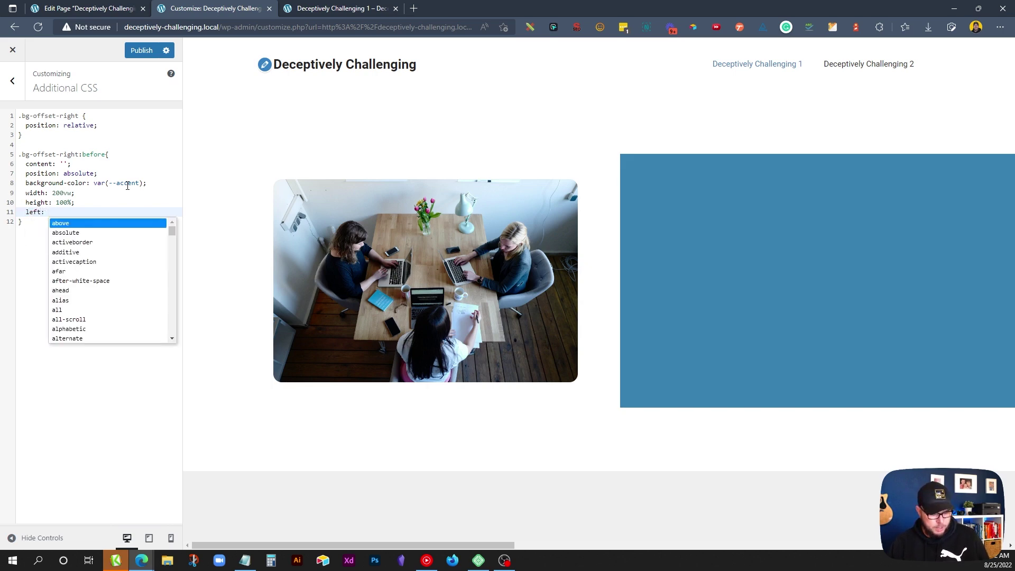
type(" -")
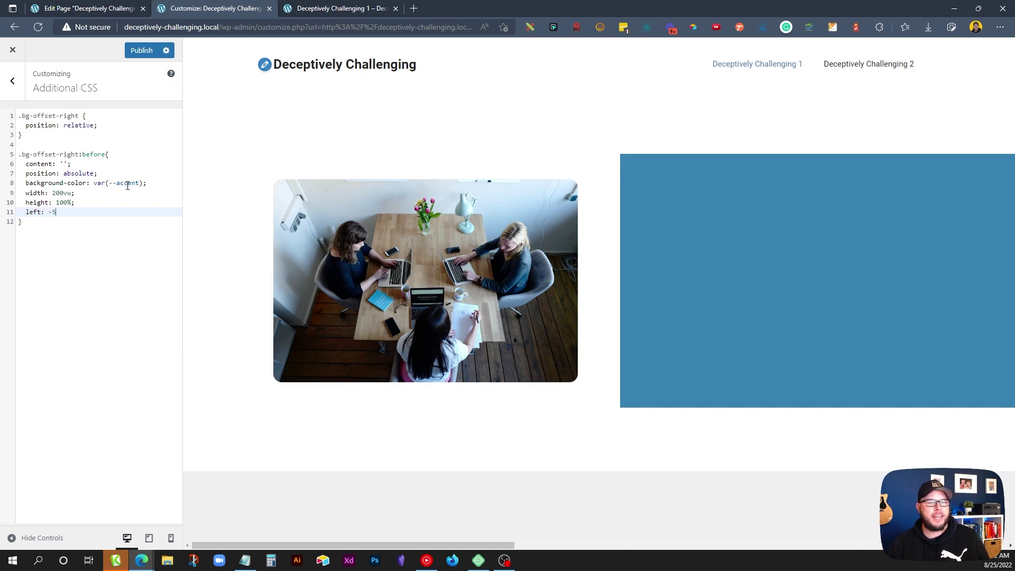
type("50%")
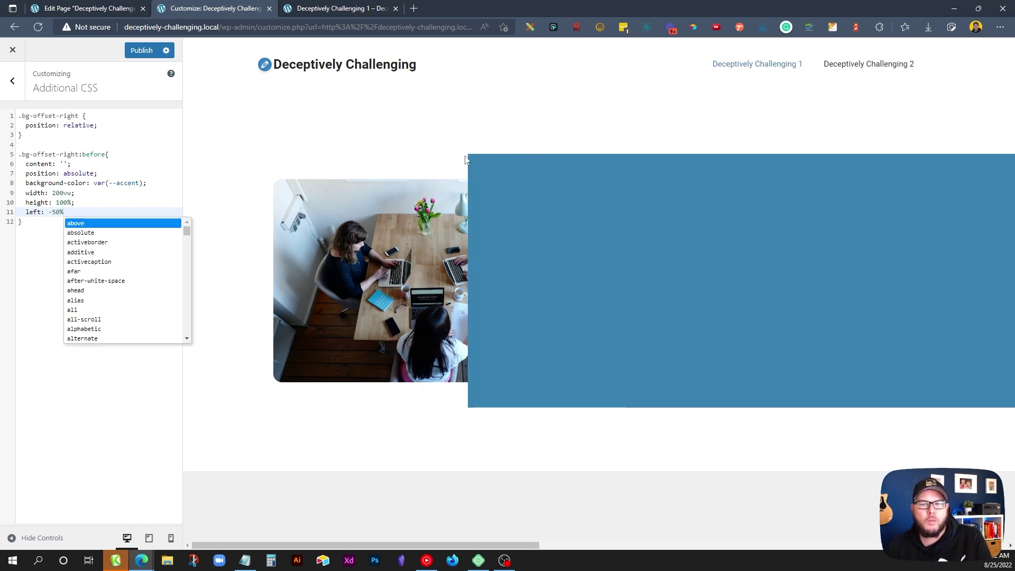
left_click(93, 207)
key("Down")
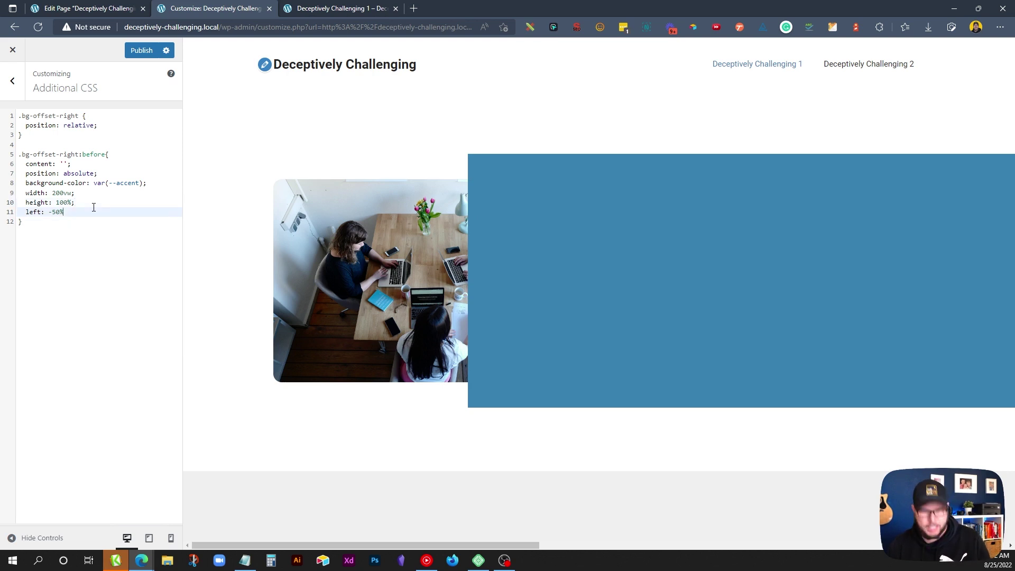
key("shift+Home")
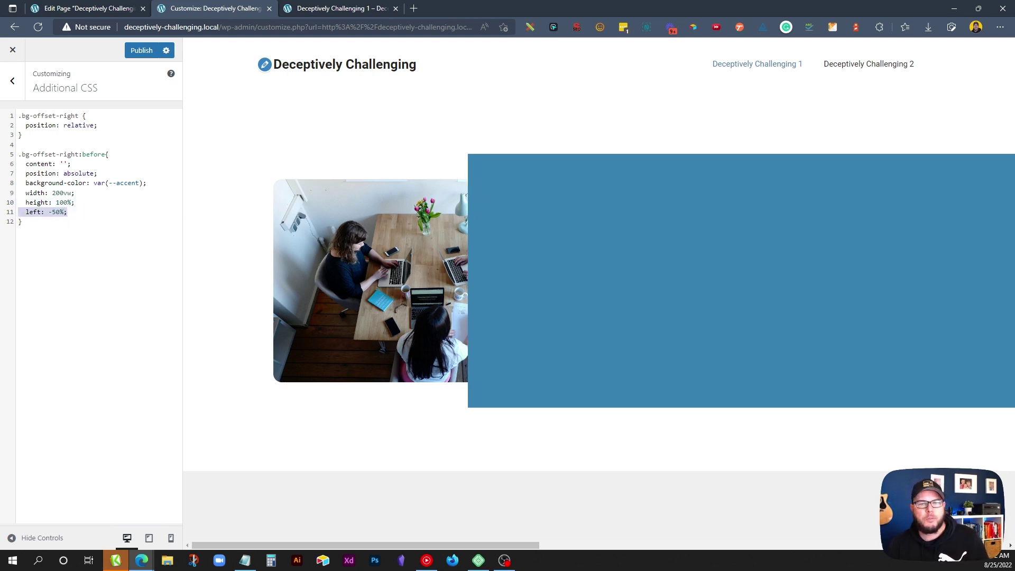
key("BackSpace")
key("ctrl+space")
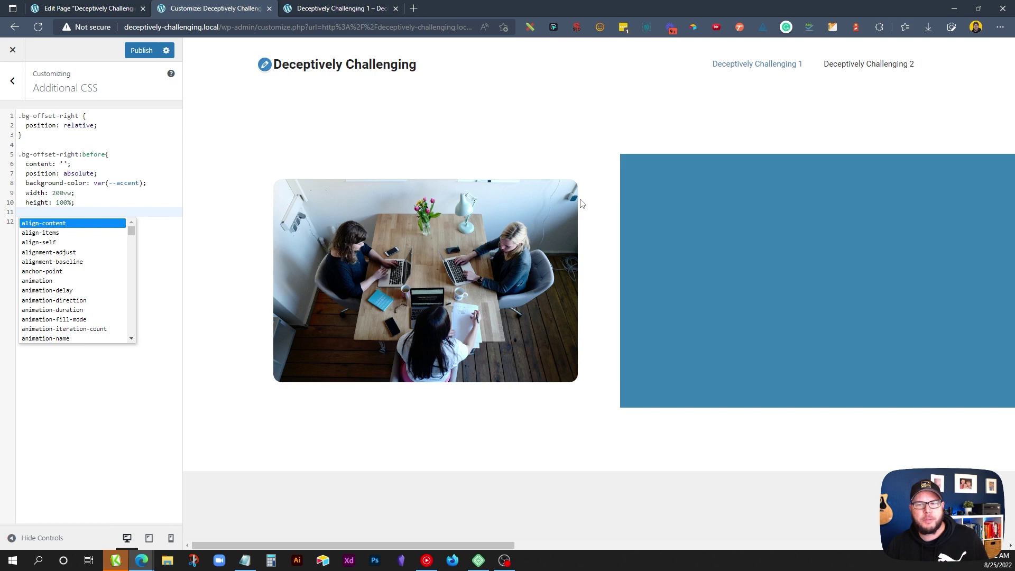
key("ctrl+z")
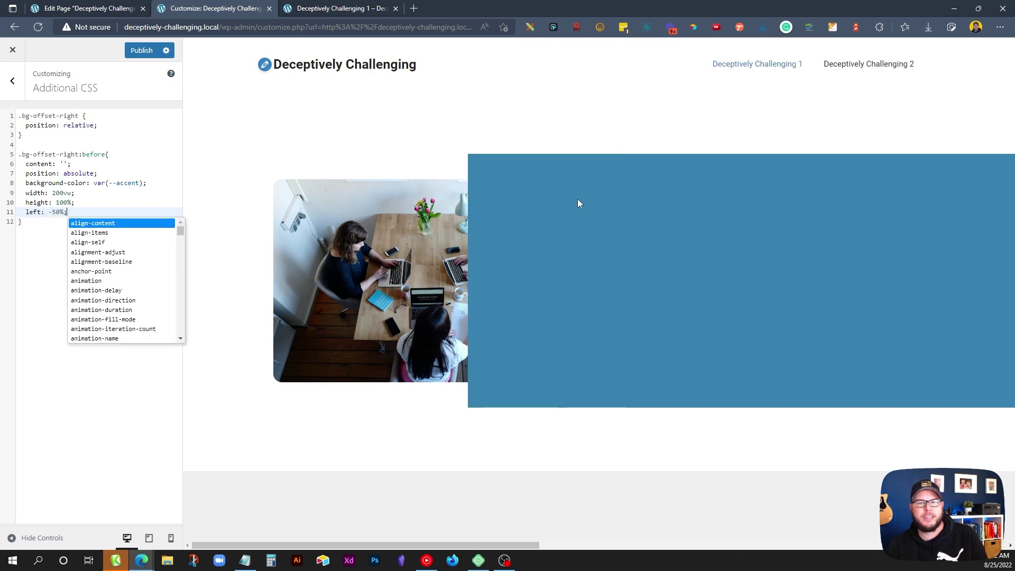
key("Escape")
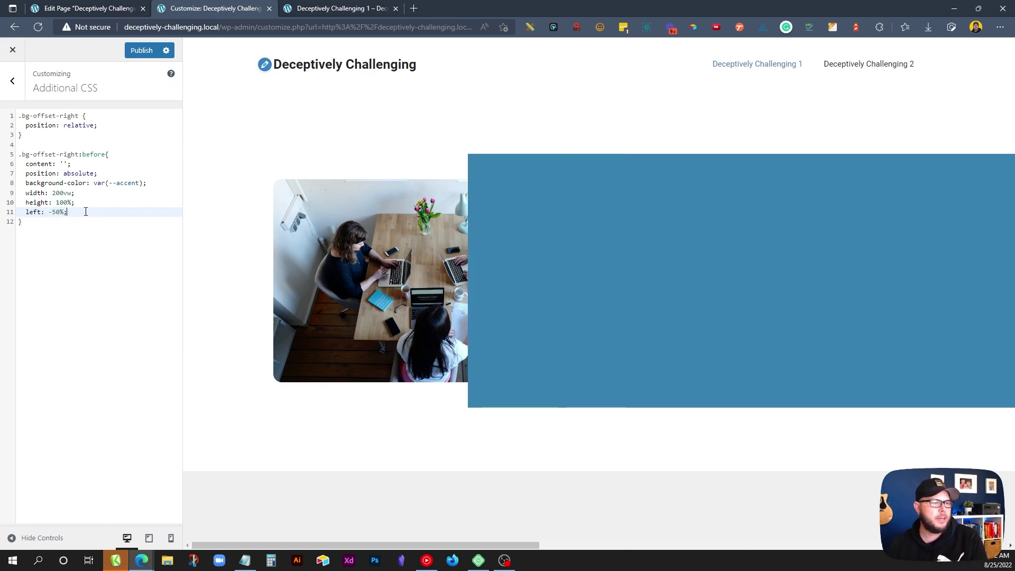
key("Return")
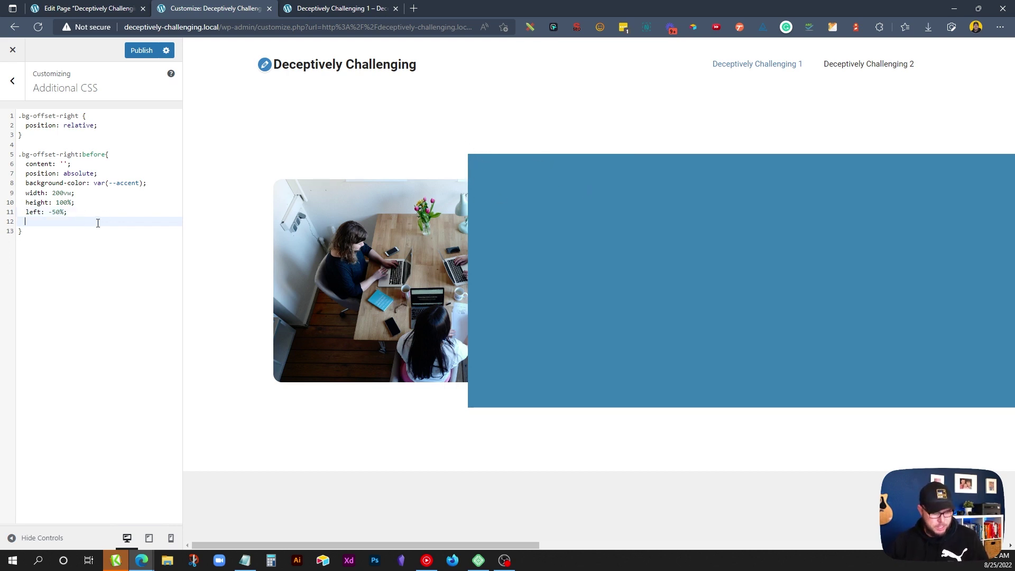
Step: Round the accent block's top-left and bottom-left corners with a 16px radius
type("border-top")
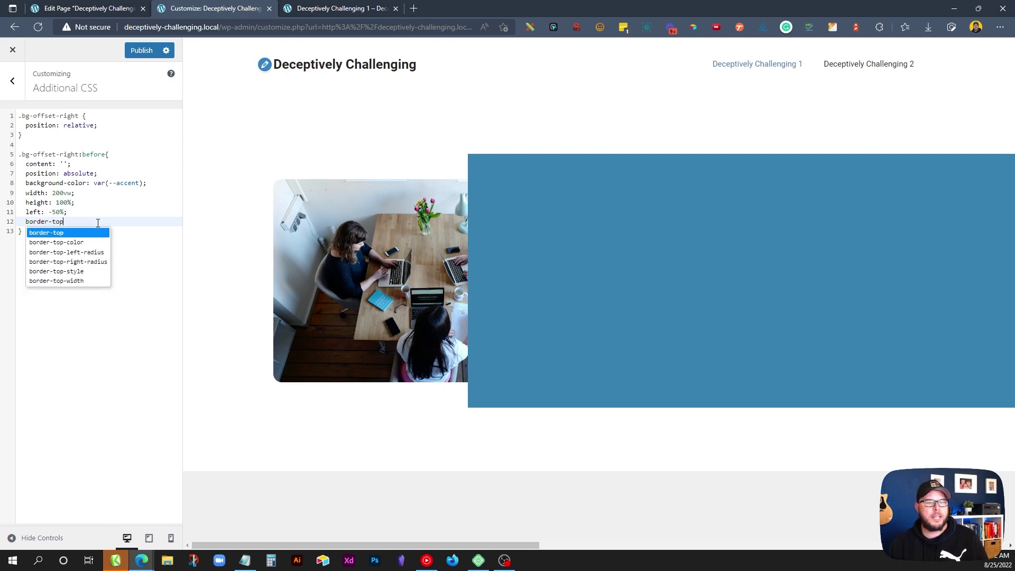
type("-left-radius")
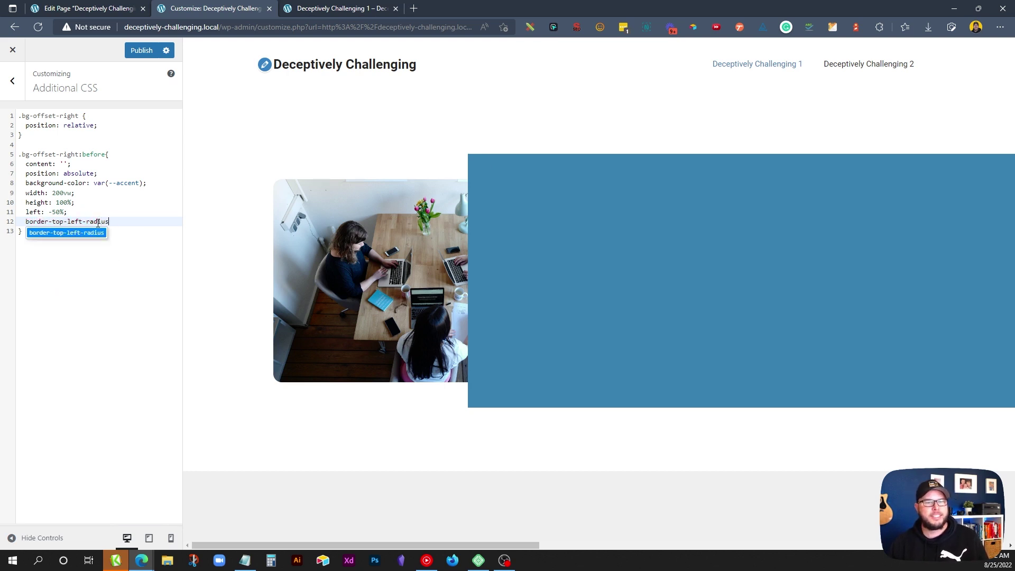
key("Return")
type("16px;")
key("Return")
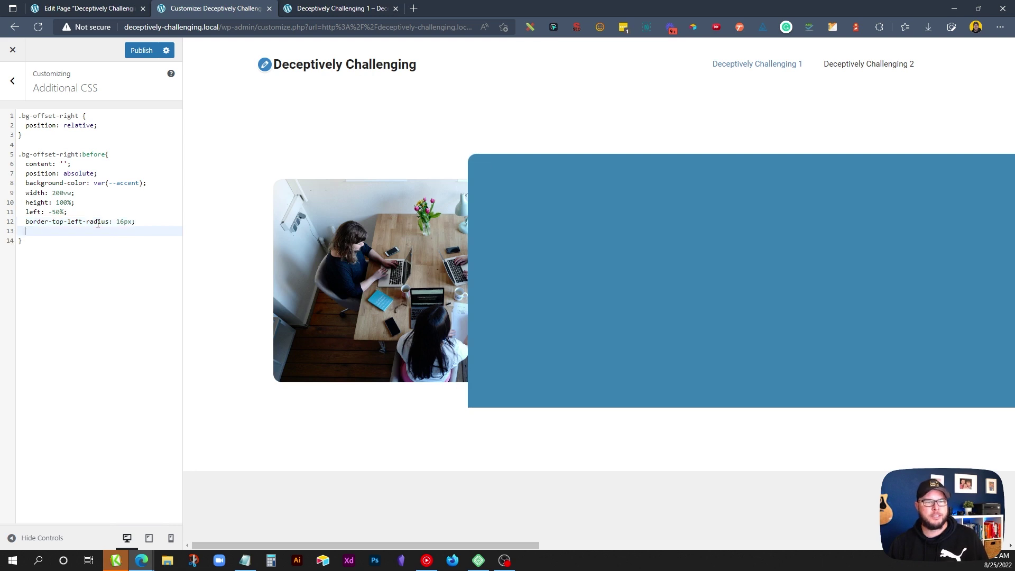
type("border-bottom-le")
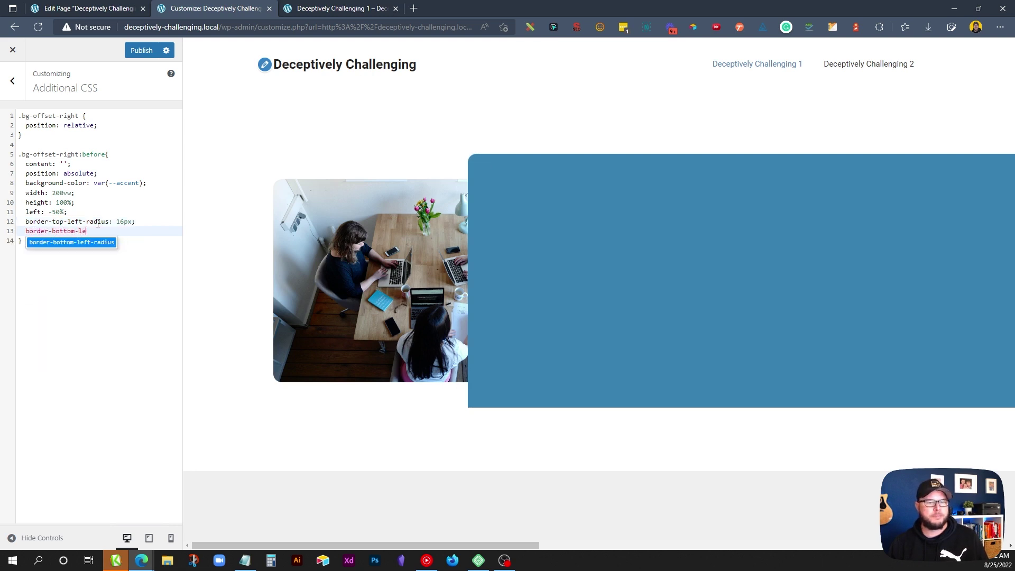
type("ft-radius: 16px;")
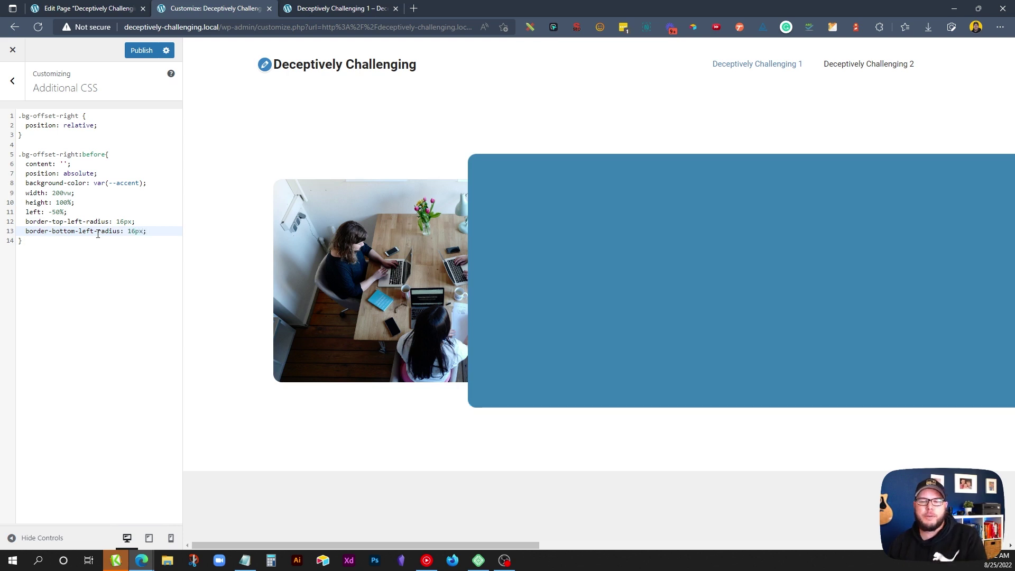
Step: Publish the custom CSS and return to the page in the block editor
left_click(142, 50)
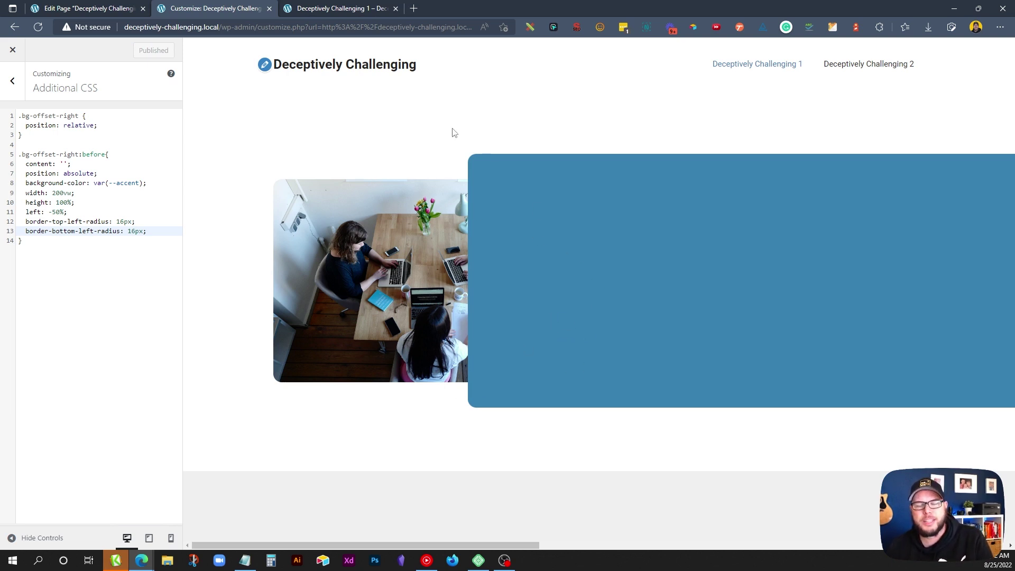
left_click_drag(422, 545, 888, 561)
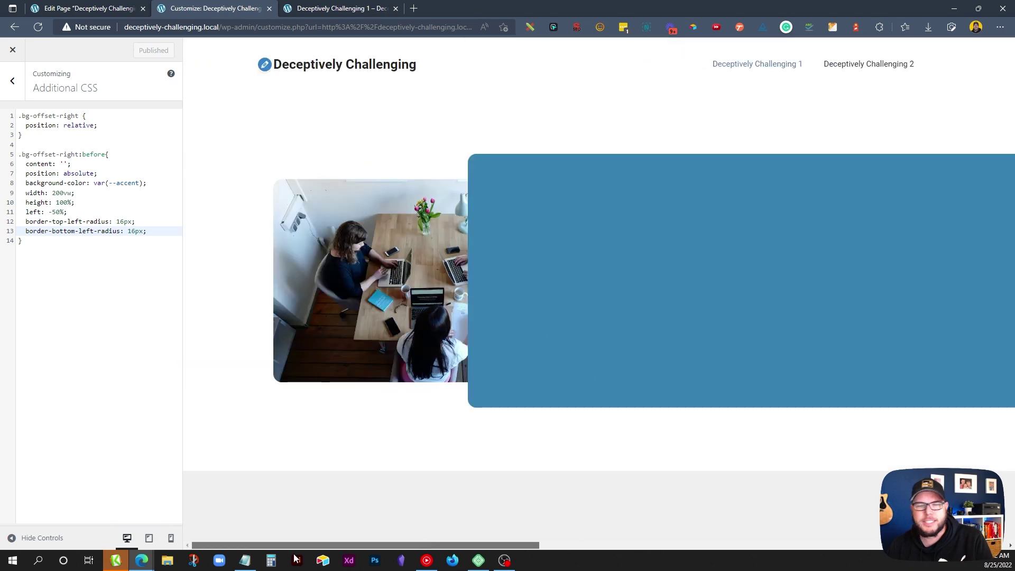
left_click(68, 8)
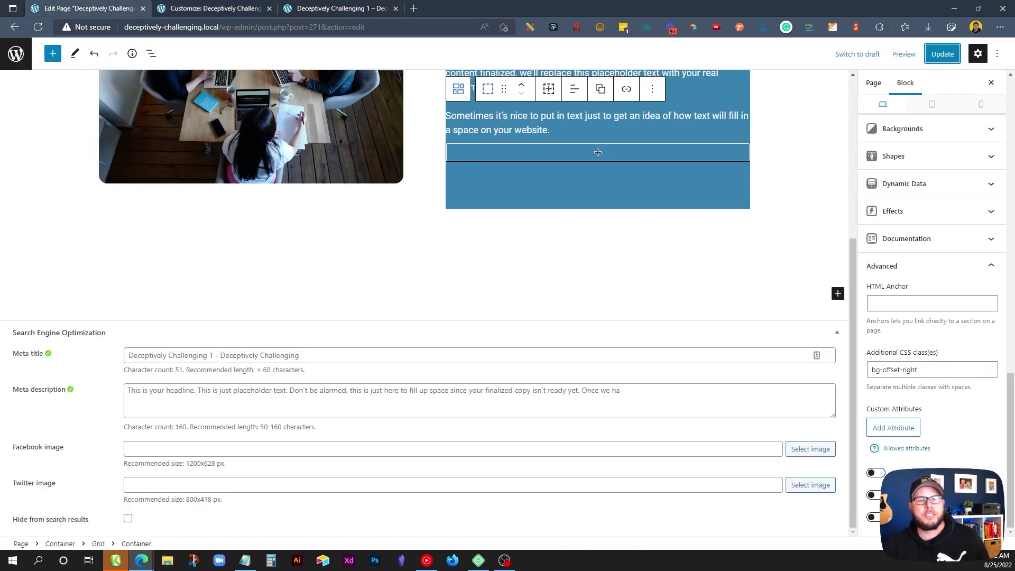
Step: Give the outer Container the overflow-hidden CSS class and update the page
scroll(347, 256, "up", 5)
left_click(57, 195)
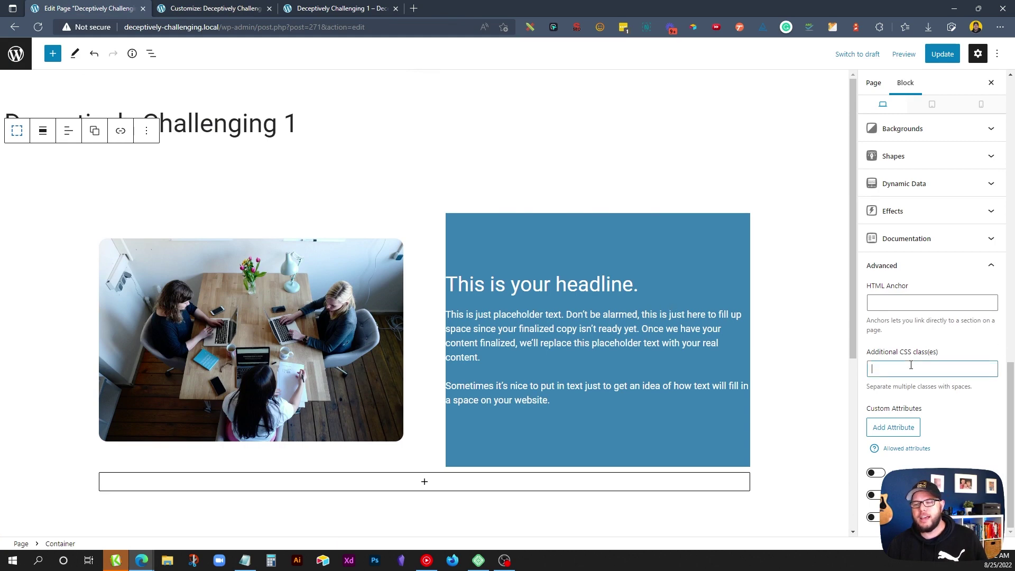
left_click(963, 368)
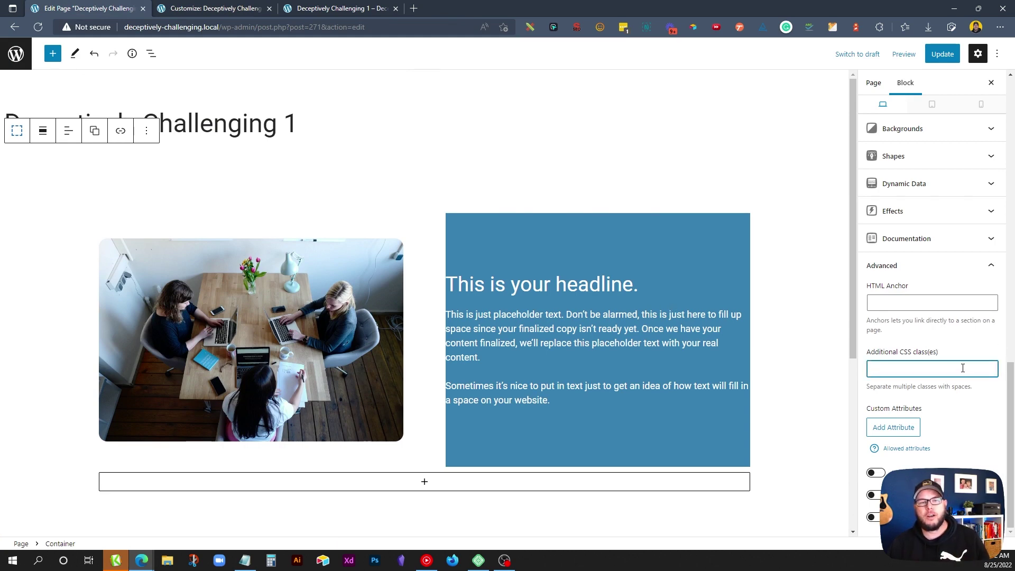
type("over")
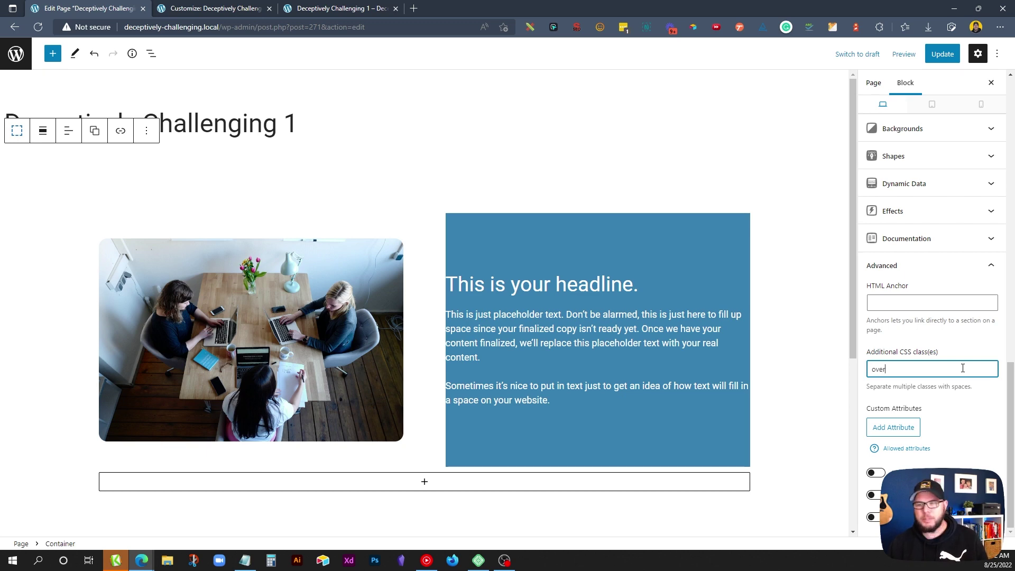
type("flow-hidden")
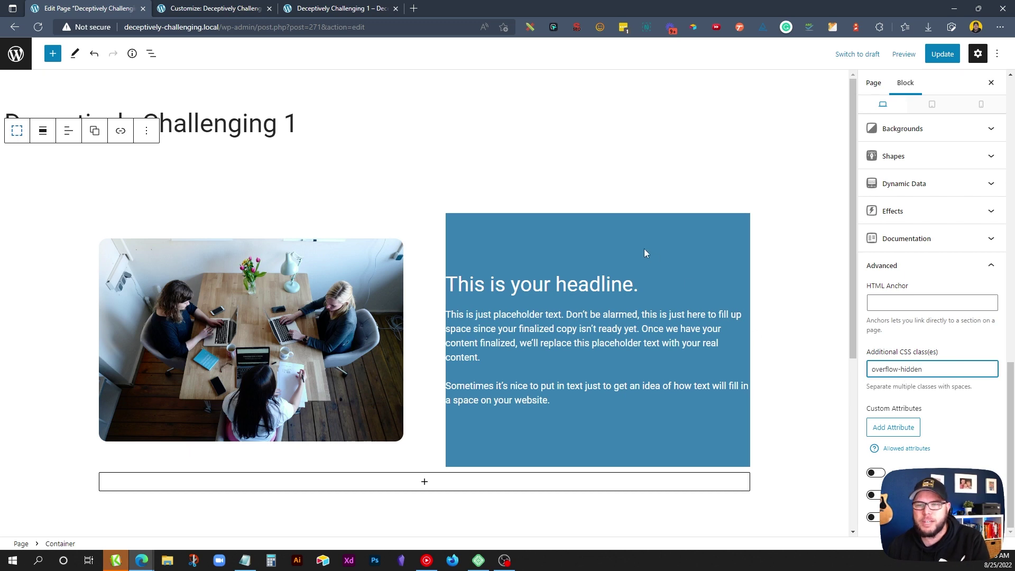
left_click(933, 61)
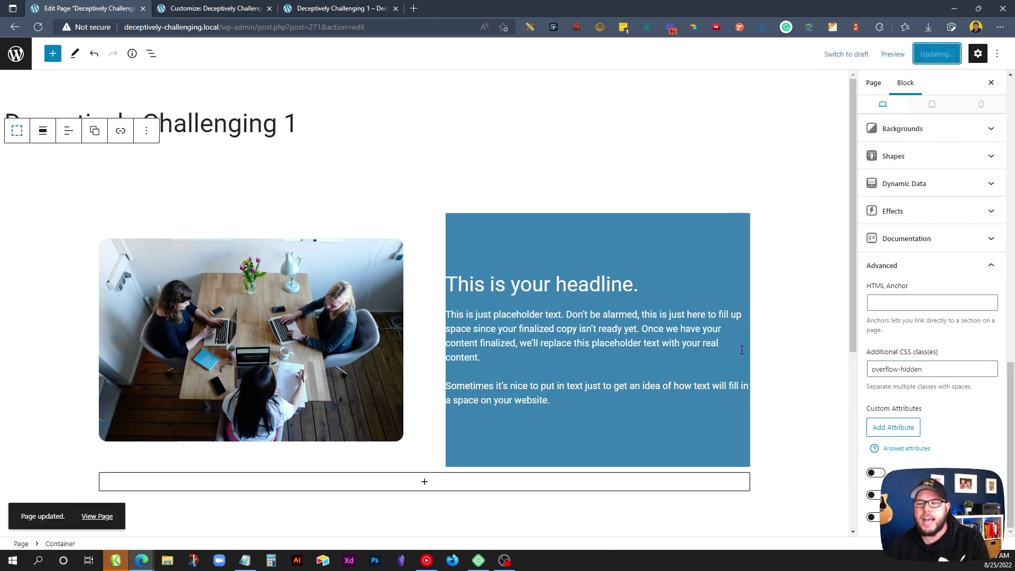
left_click(209, 7)
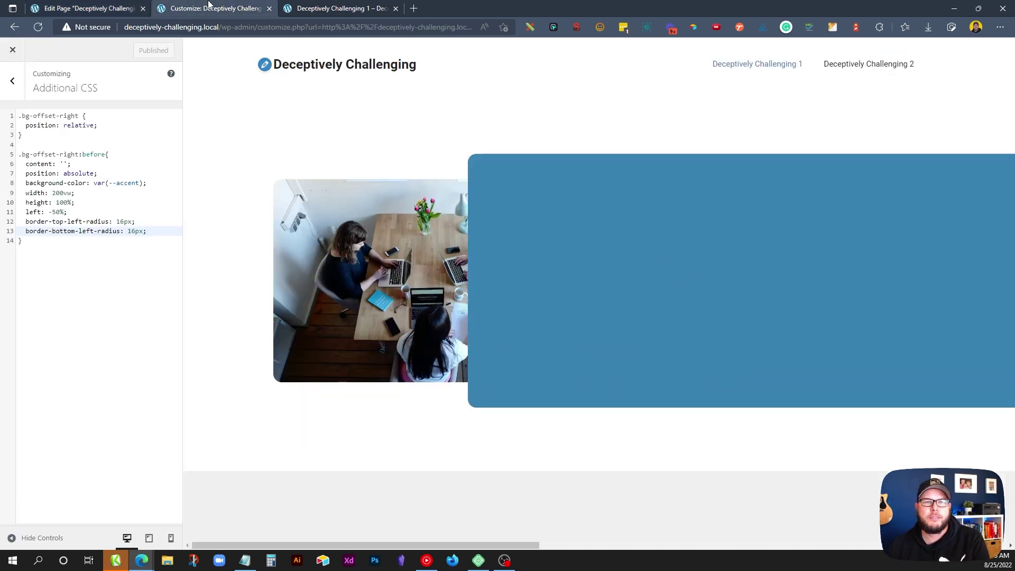
Step: Insert an .overflow-hidden rule with overflow: hidden at the top of the CSS
left_click(17, 118)
key("Return")
key("Return")
left_click(126, 115)
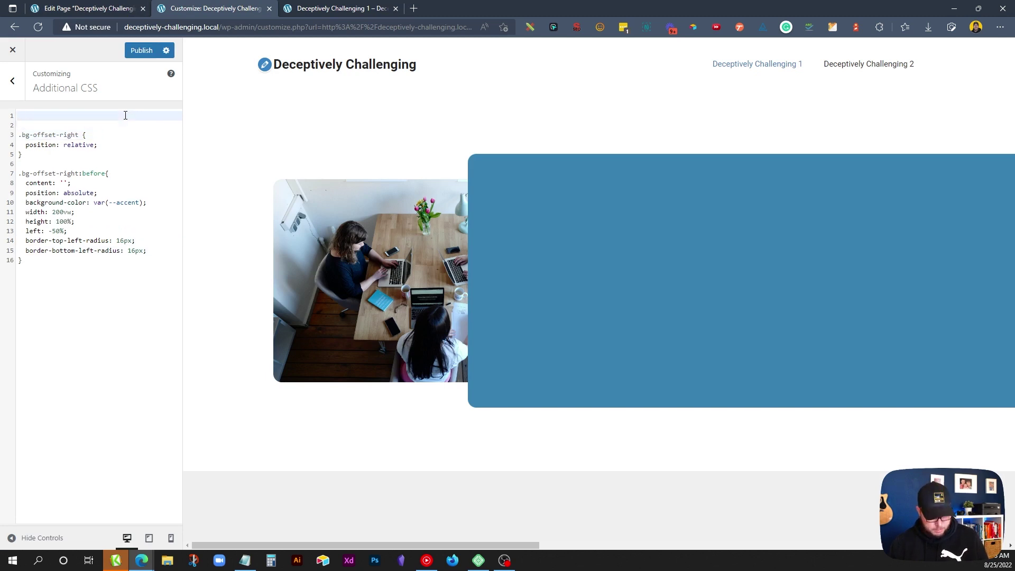
type(".overflow-hidden:")
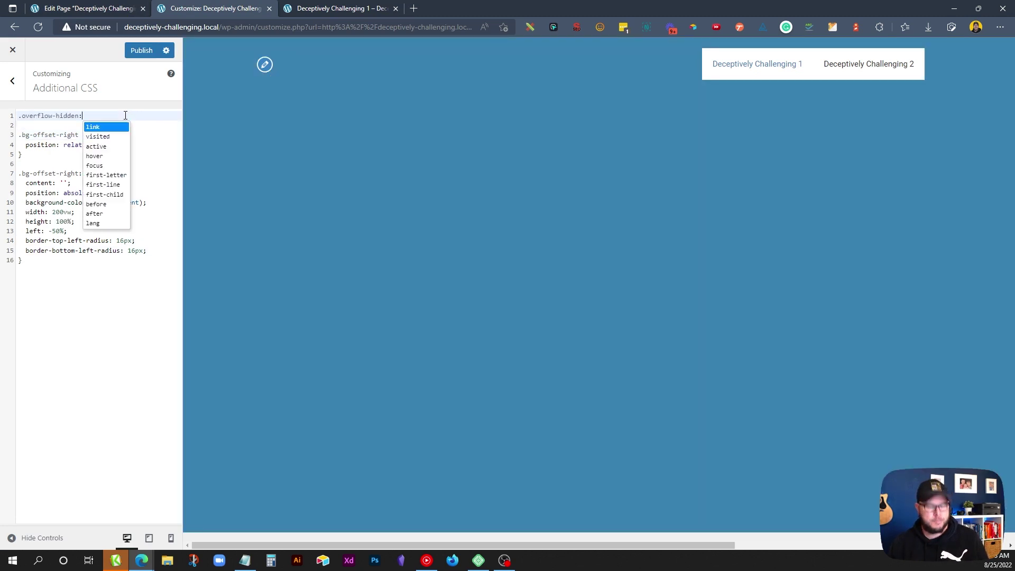
type("{")
key("Return")
type("ov")
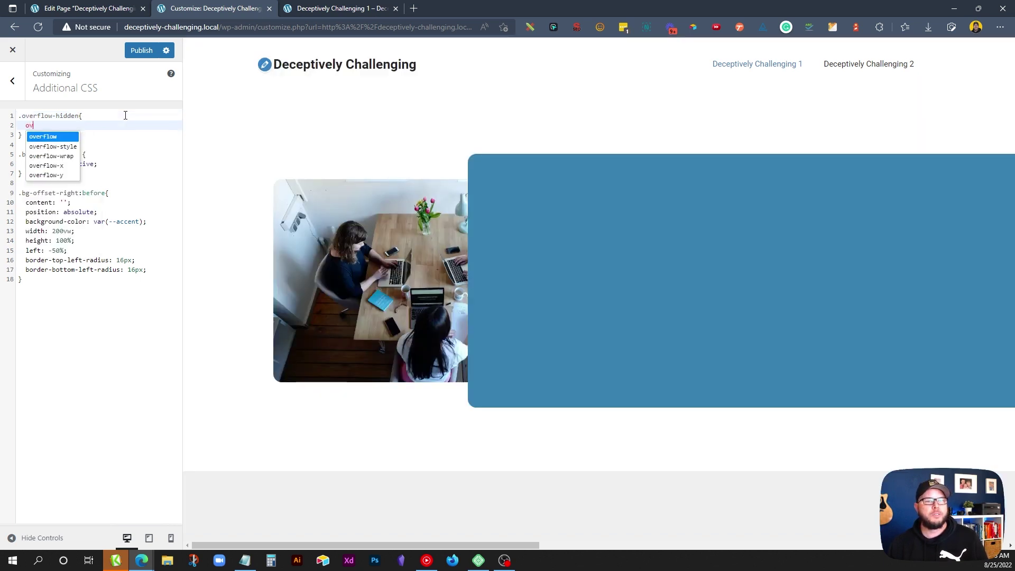
type("erflow: hidden;")
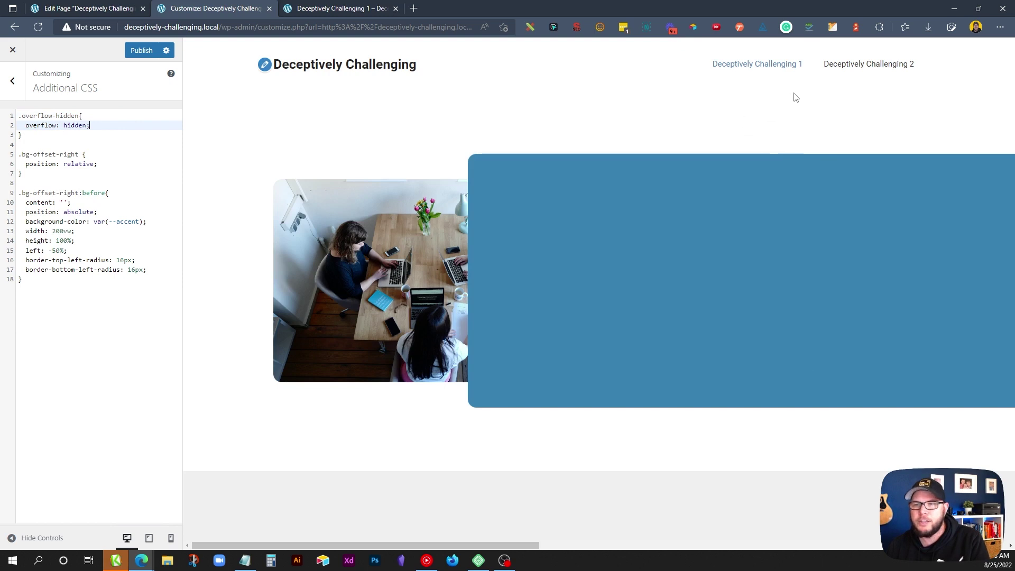
Step: Reload the preview, zoom out to inspect the layout, and publish the CSS
left_click(760, 70)
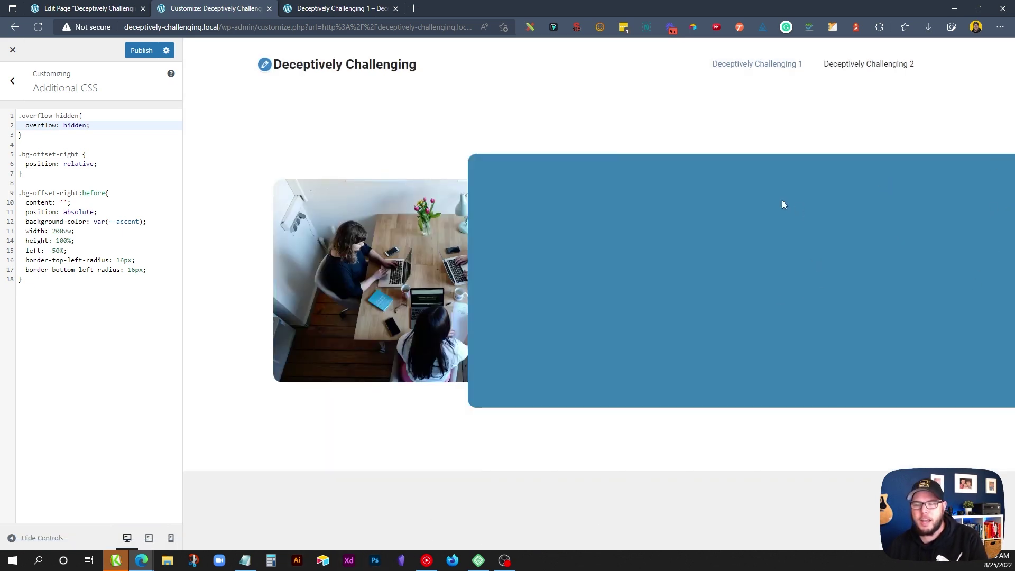
key("ctrl+minus")
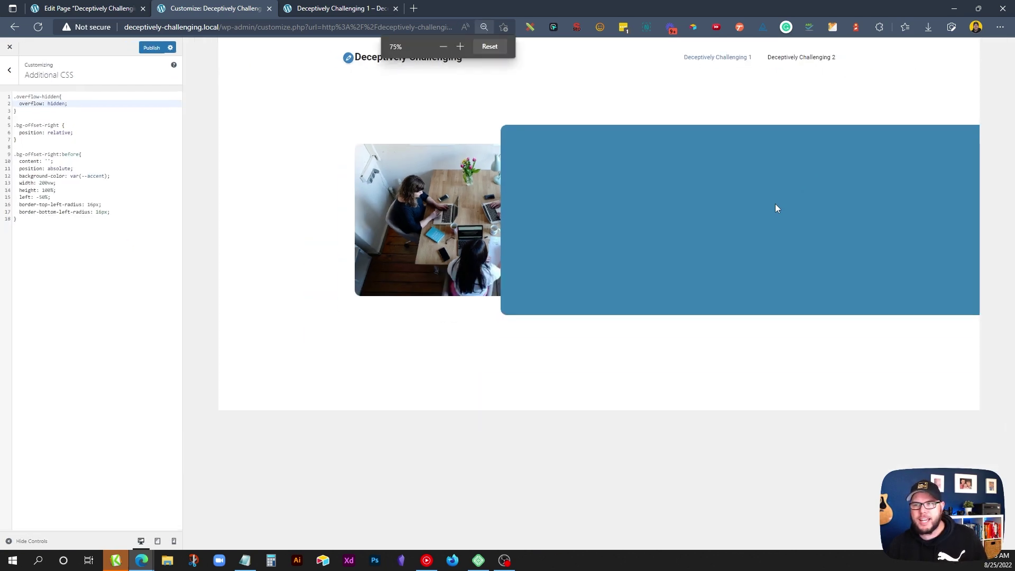
key("ctrl+minus")
key("ctrl+minus")
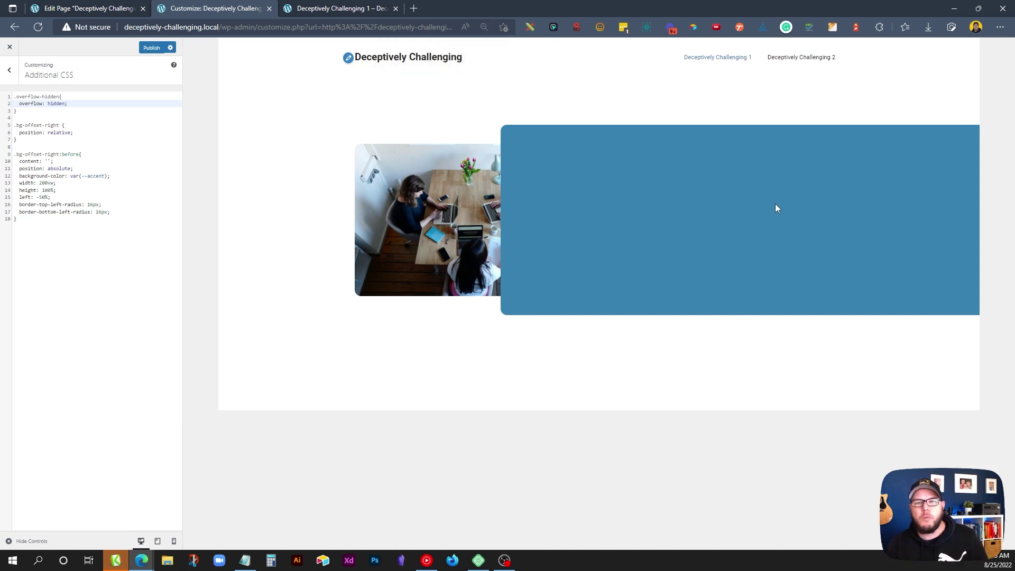
key("ctrl+plus")
key("ctrl+plus")
key("ctrl+plus")
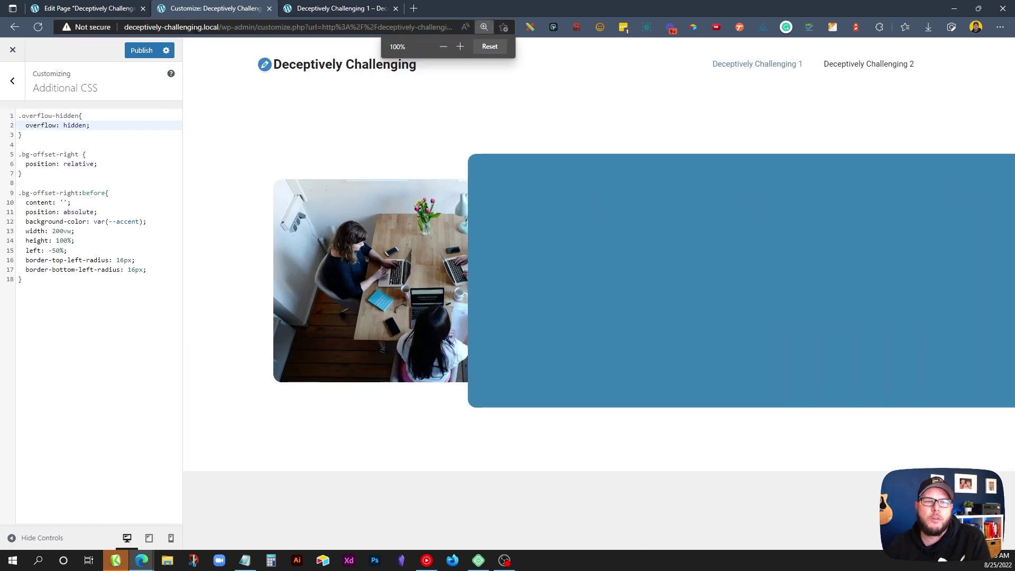
left_click(141, 50)
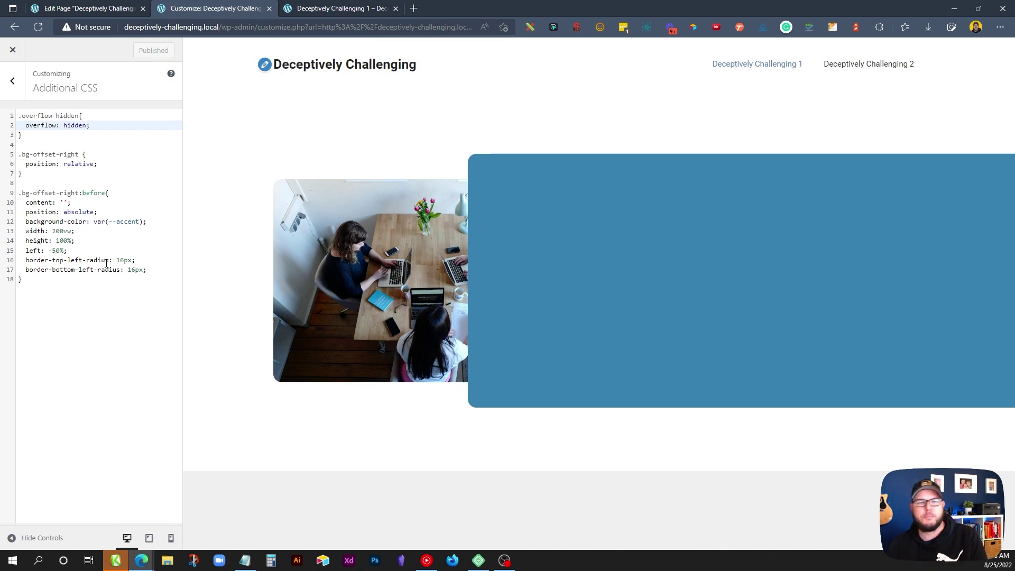
Step: Add z-index: 0 to the .bg-offset-right:before rule, publish, and return to the editor
left_click(120, 213)
key("Return")
type("z-")
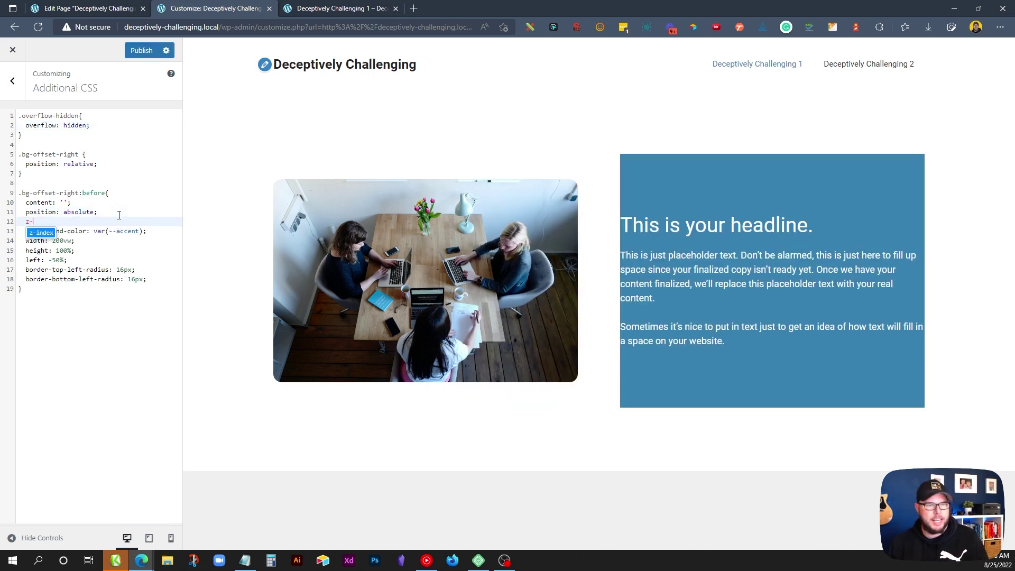
type("inde")
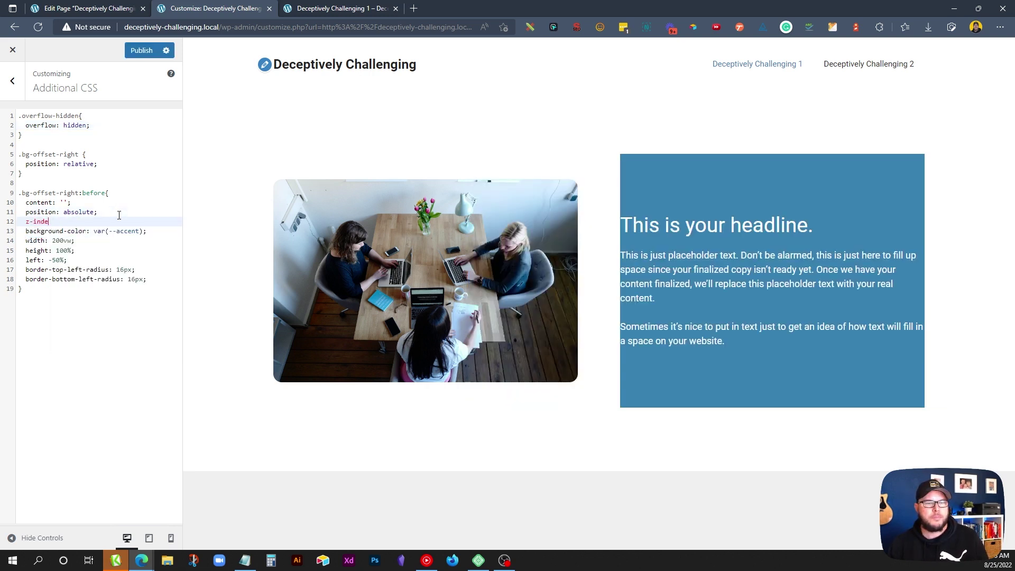
type(":0x: 0;")
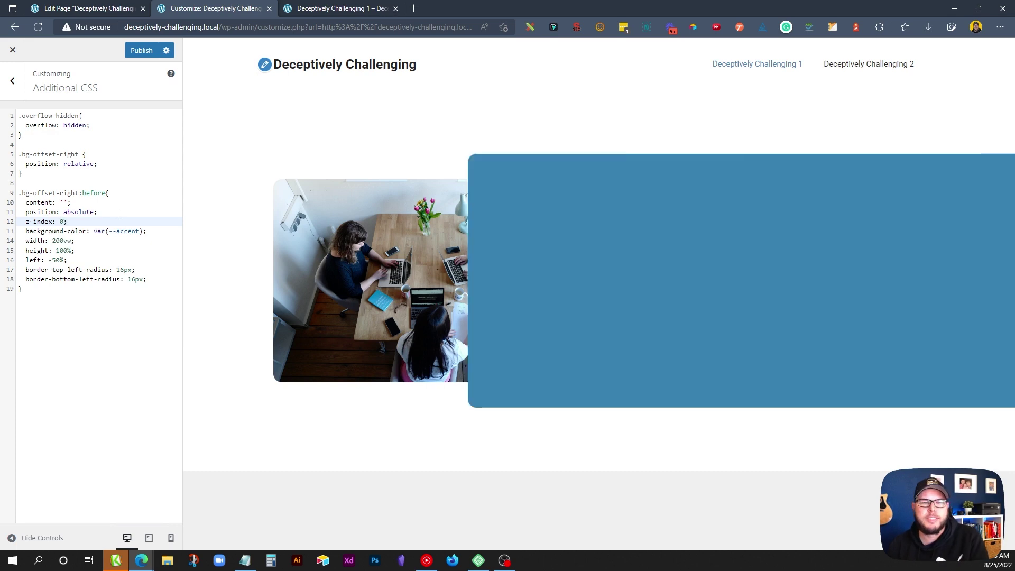
left_click(138, 50)
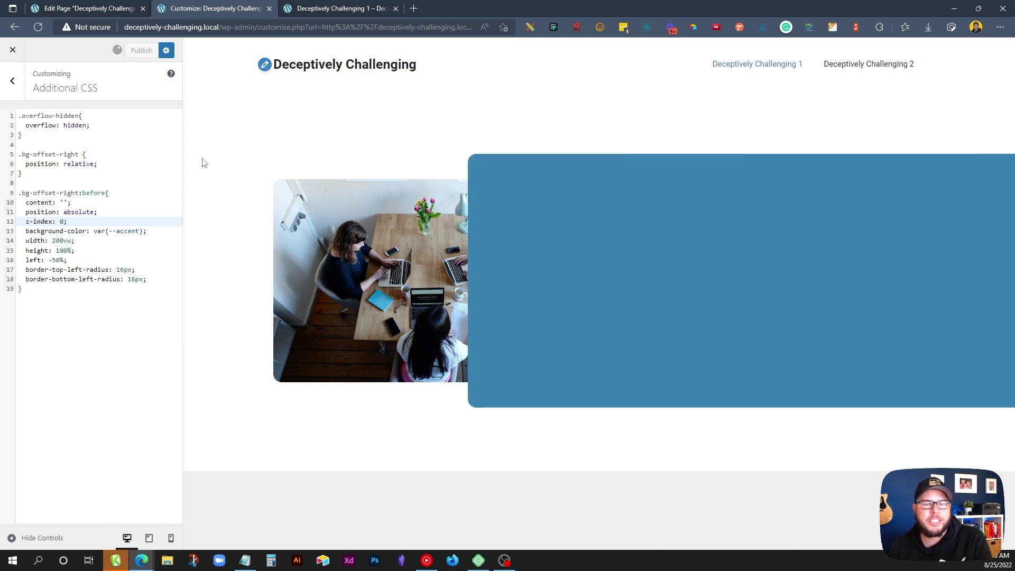
left_click(93, 8)
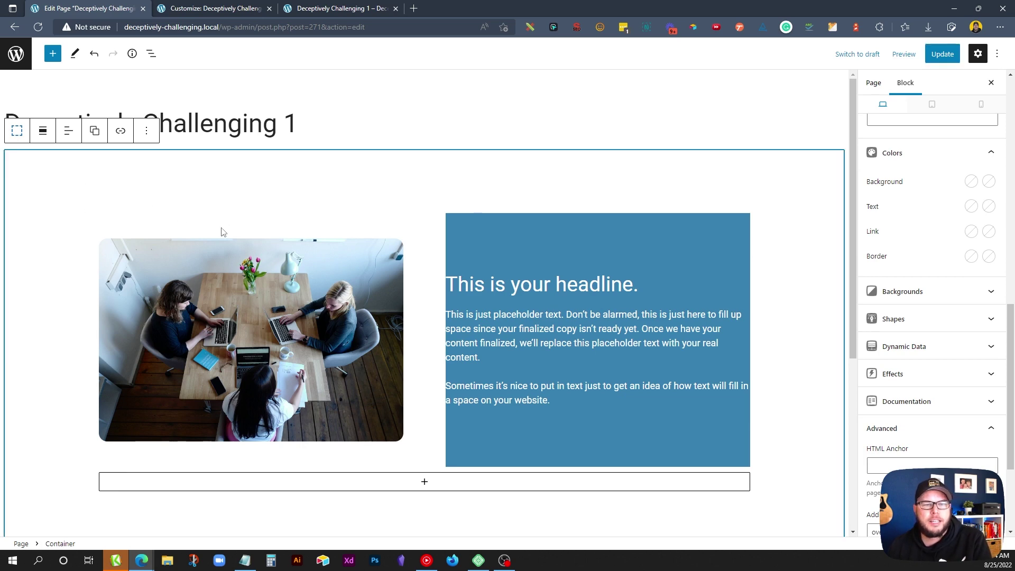
Step: Set the image column container's outer z-index to 10
left_click(220, 259)
left_click(112, 219)
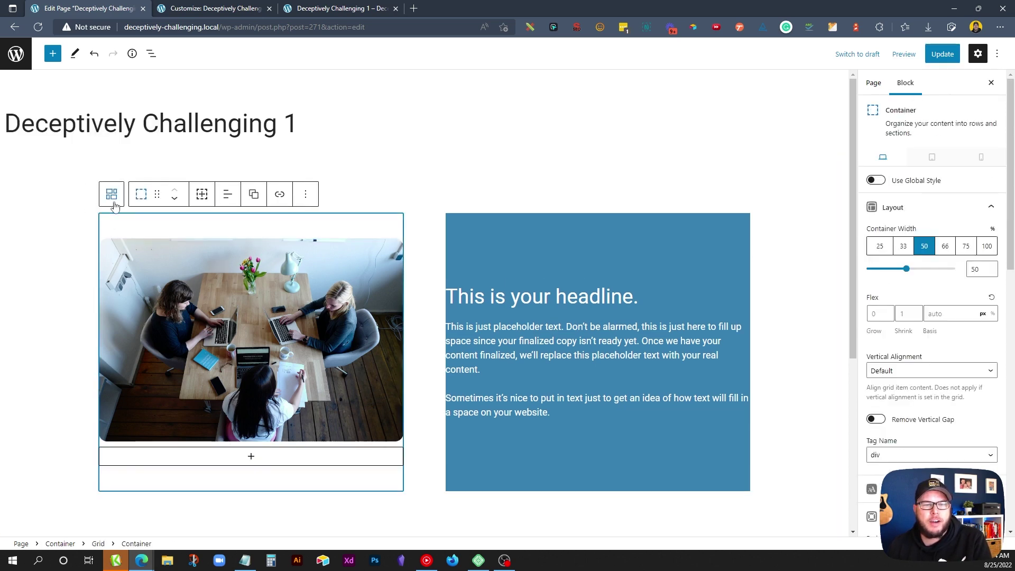
scroll(859, 340, "down", 8)
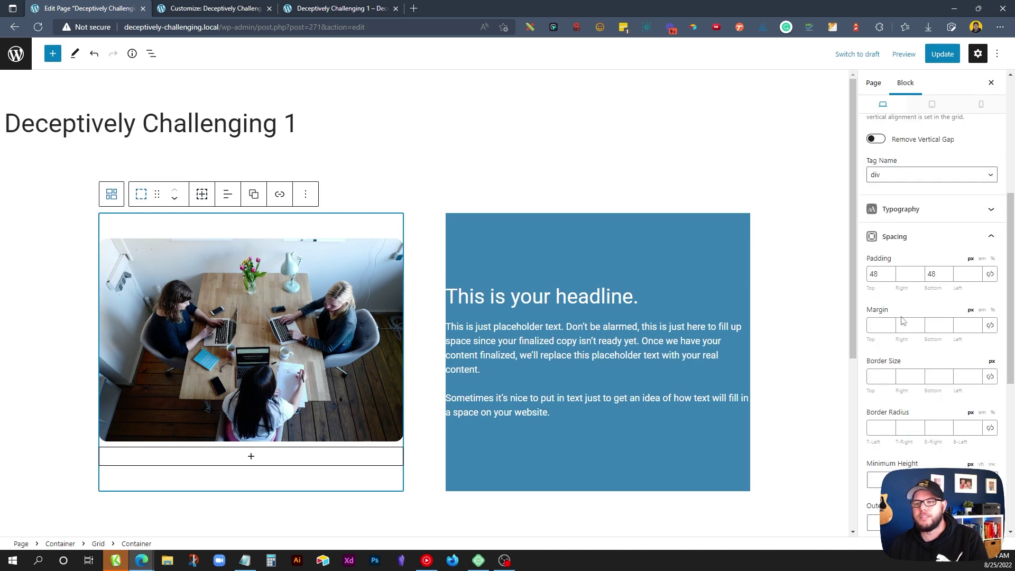
left_click(922, 381)
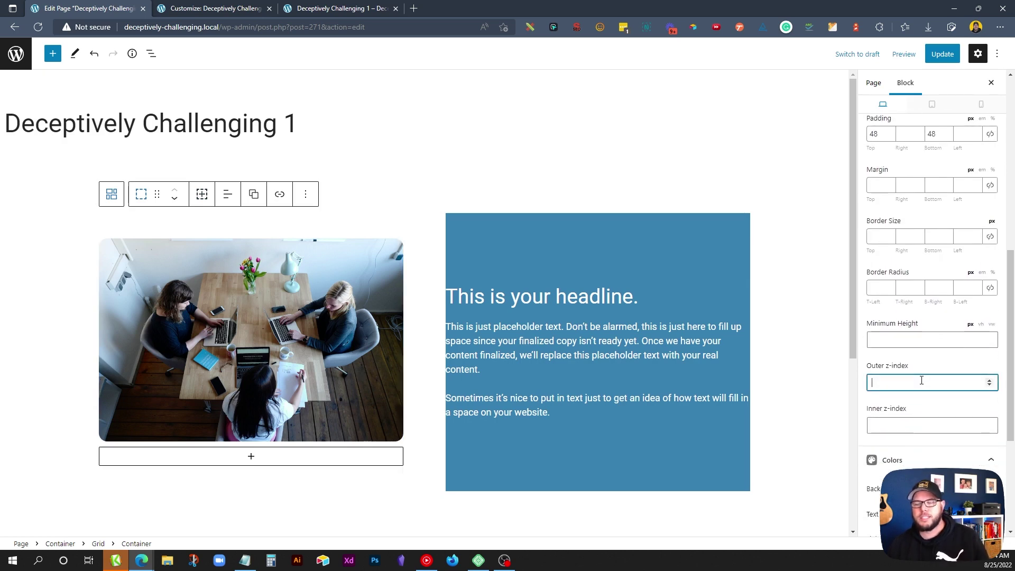
type("10")
key("Tab")
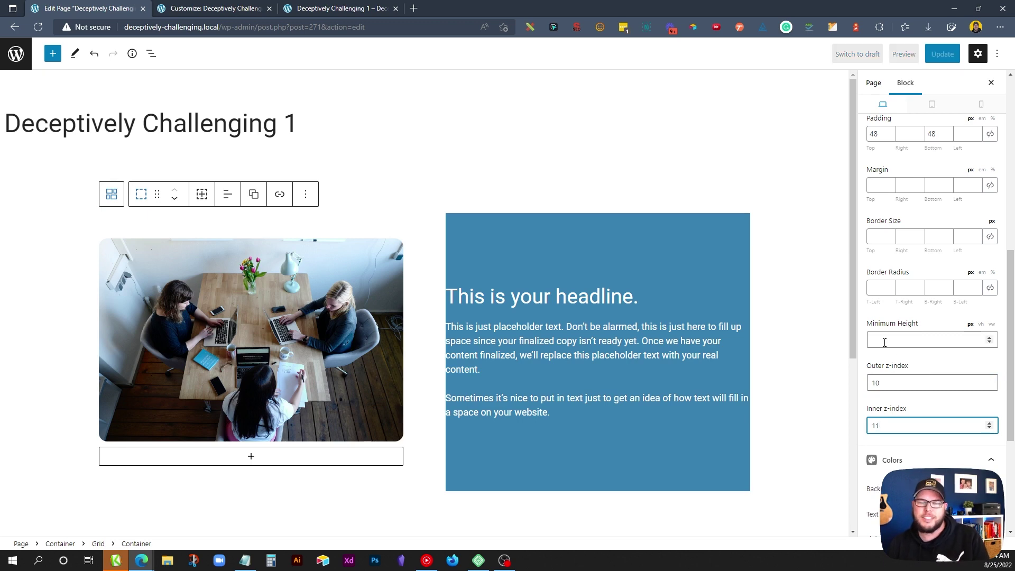
Step: Give the blue column's container outer z-index 10 and inner z-index 11
left_click(624, 326)
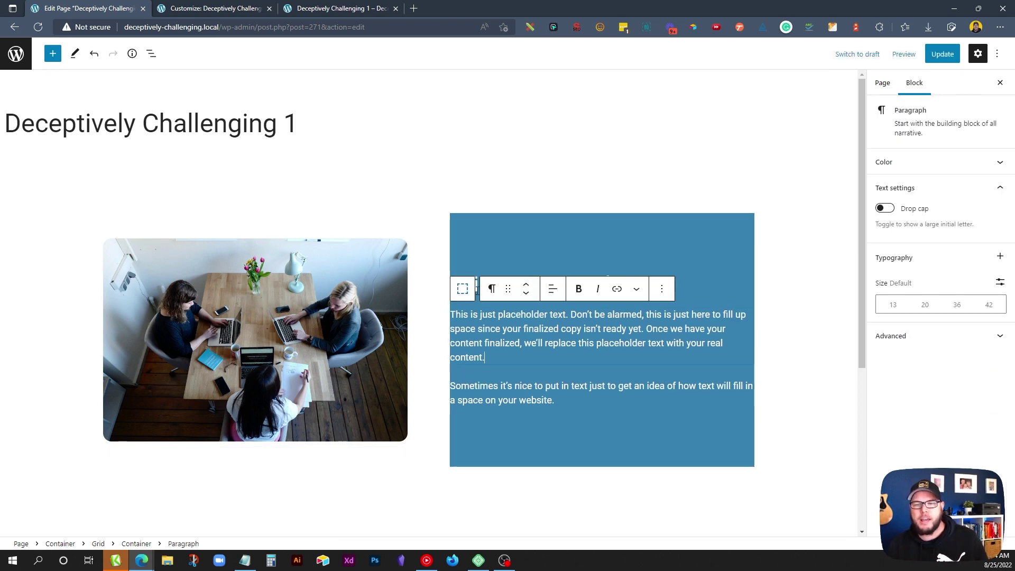
left_click(461, 288)
scroll(942, 396, "down", 5)
scroll(922, 412, "down", 4)
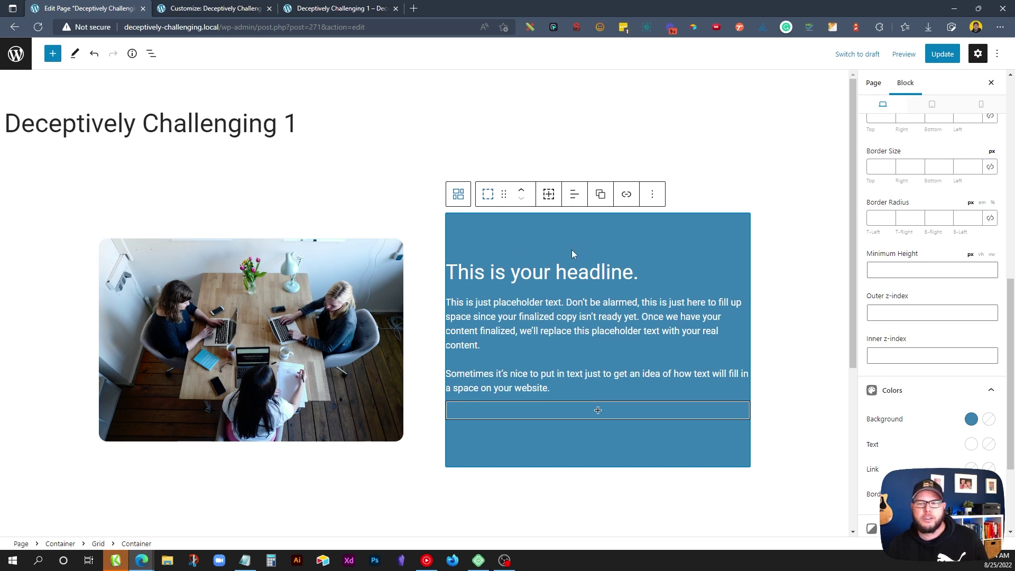
scroll(898, 370, "down", 3)
scroll(898, 370, "up", 4)
left_click(896, 377)
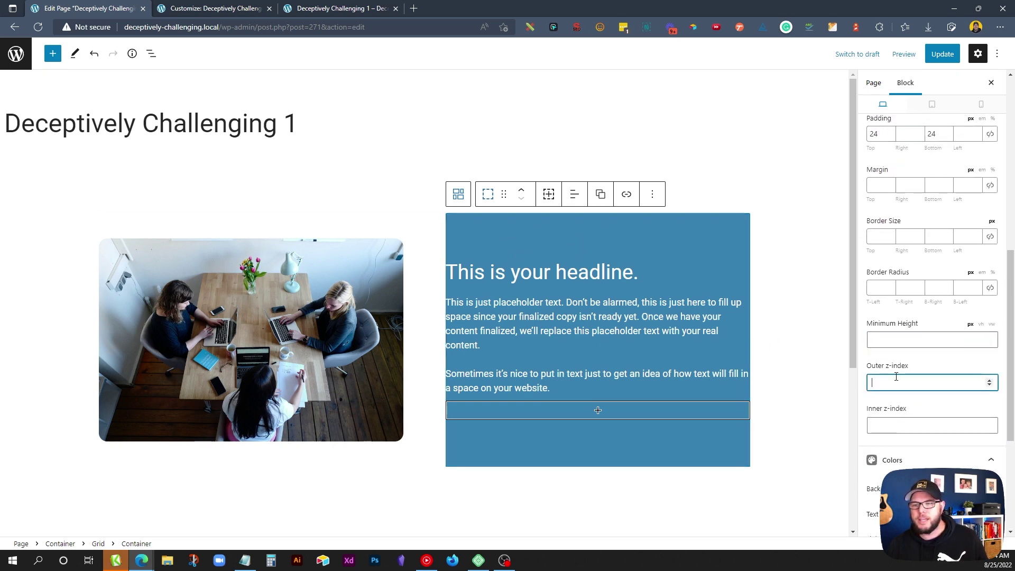
type("10")
key("Tab")
type("11")
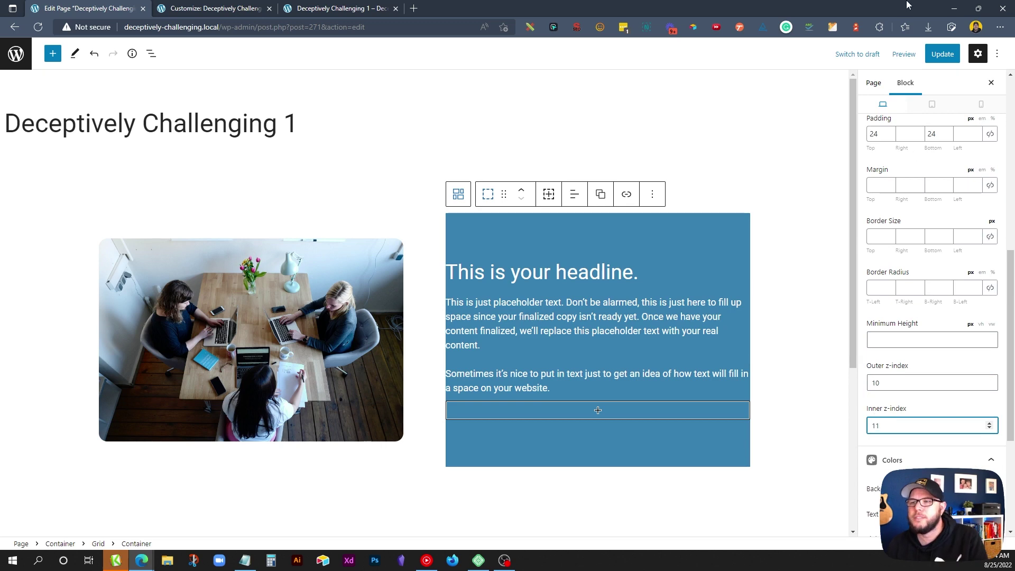
Step: Update the page and reload the Deceptively Challenging 1 preview in the customizer
left_click(942, 54)
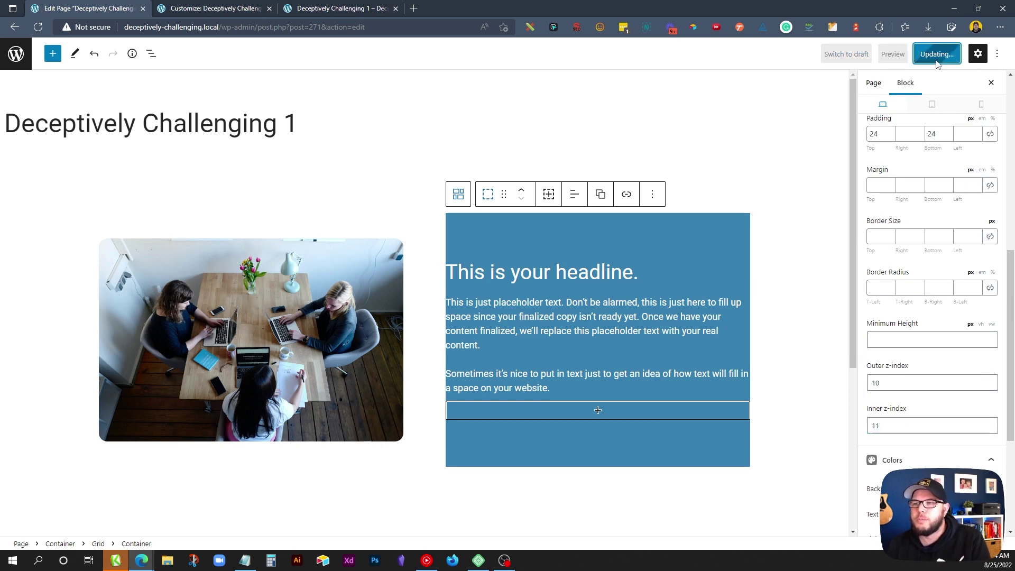
left_click(193, 7)
left_click(743, 66)
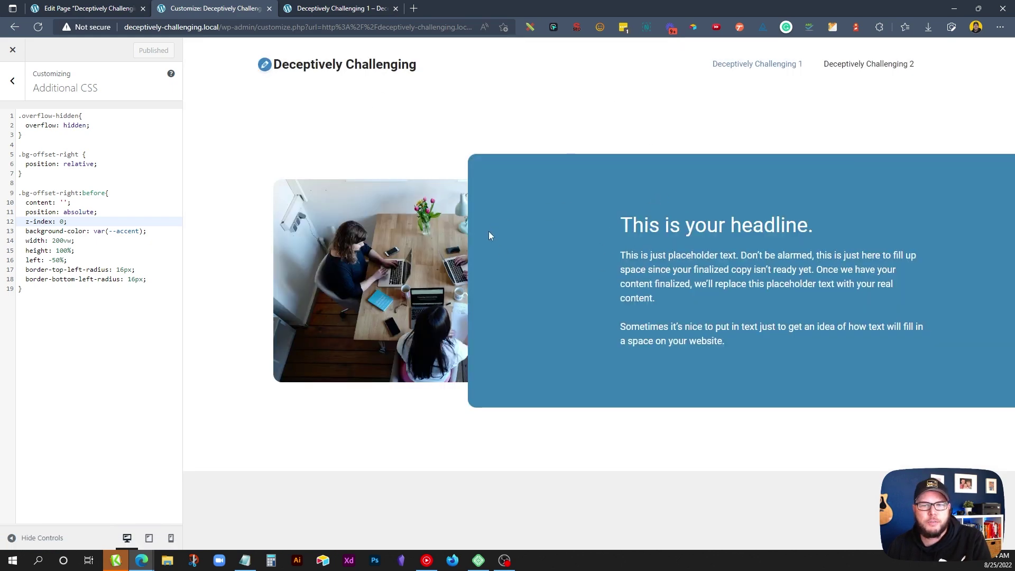
Step: Change the image container's z-index to outer 12 and inner 13, then update the page
left_click(103, 7)
left_click(132, 245)
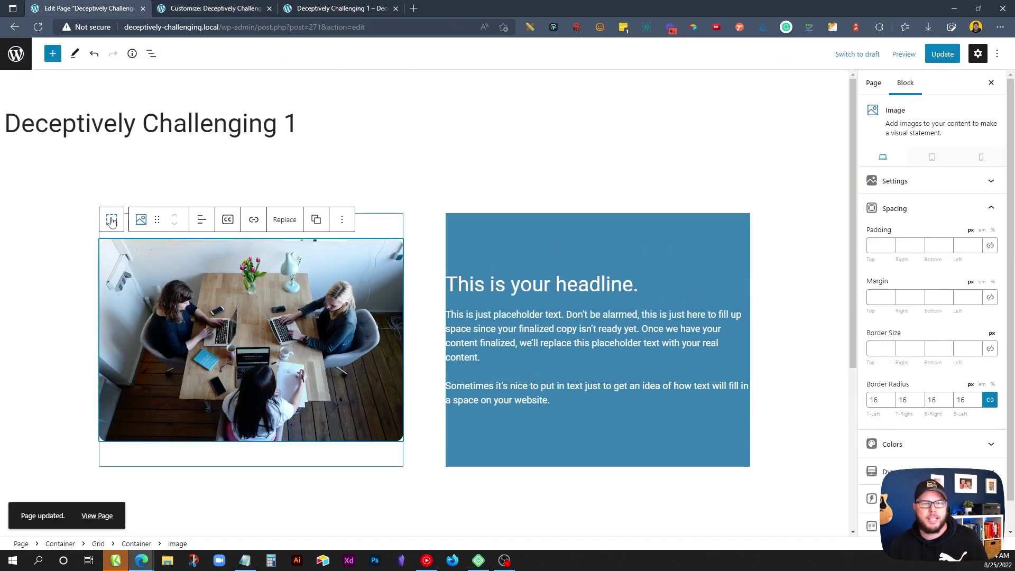
left_click(112, 219)
scroll(886, 238, "down", 10)
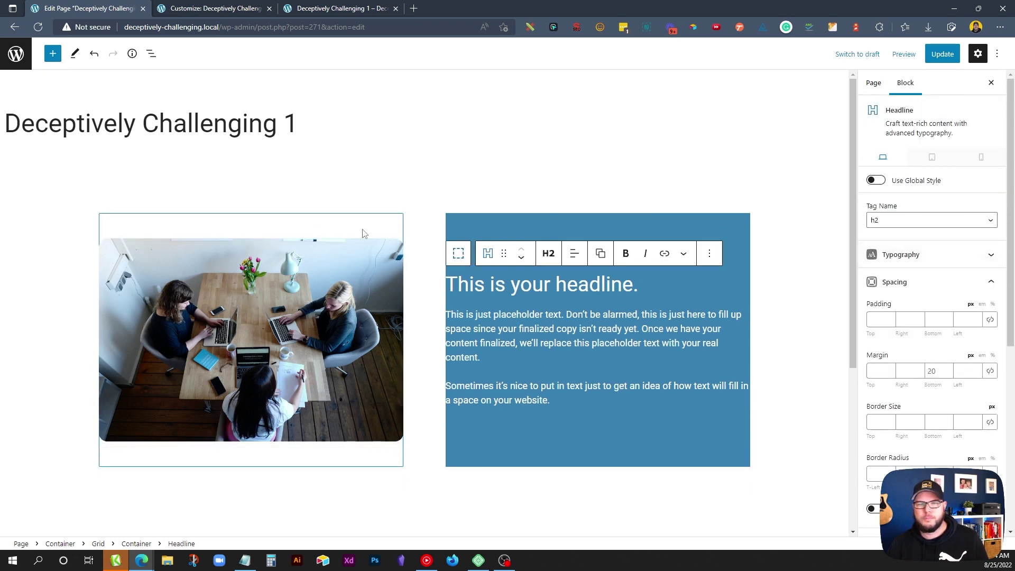
left_click(297, 263)
left_click(112, 220)
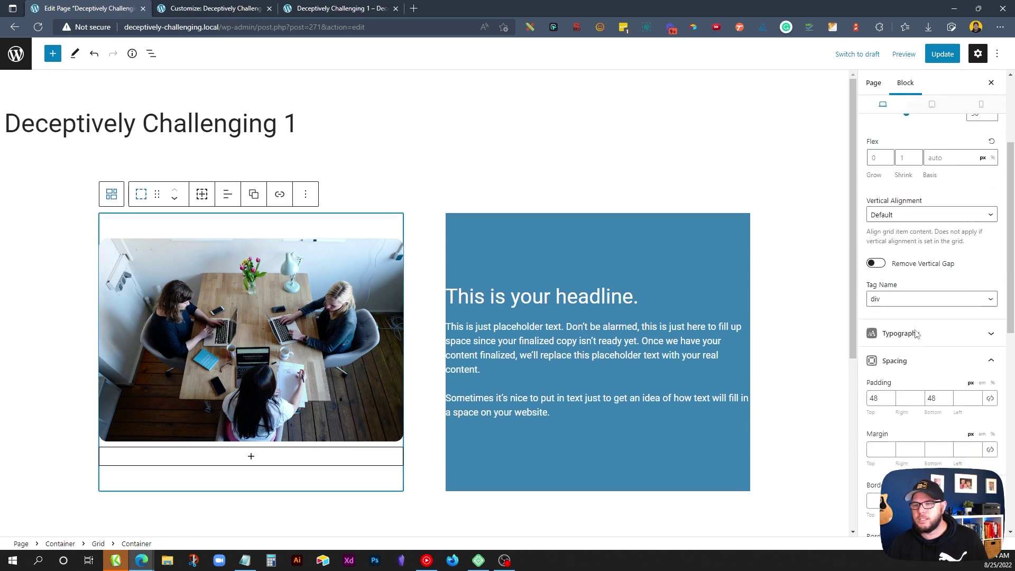
scroll(883, 372, "down", 10)
left_click(886, 377)
double_click(887, 376)
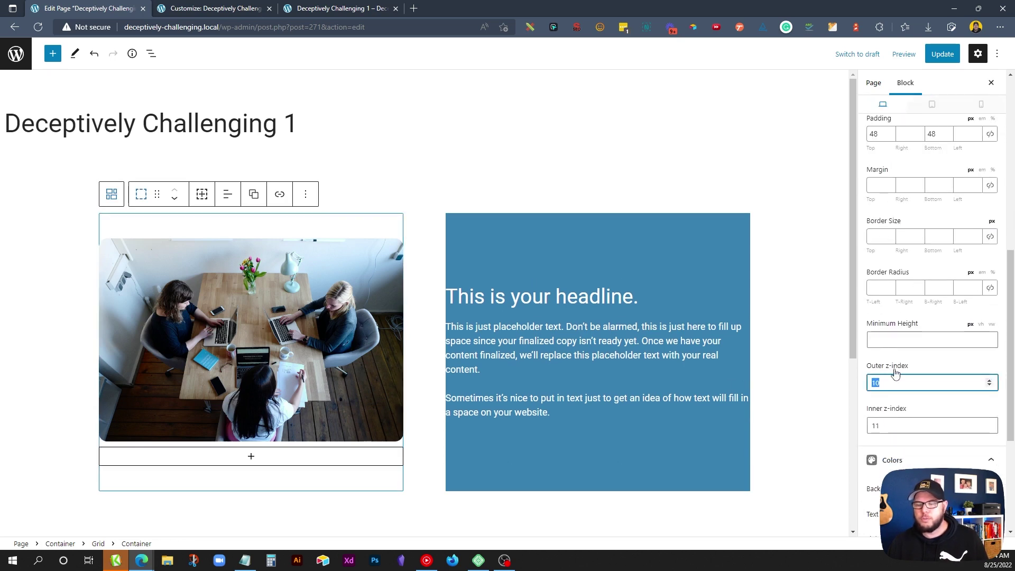
type("12")
key("Tab")
type("13")
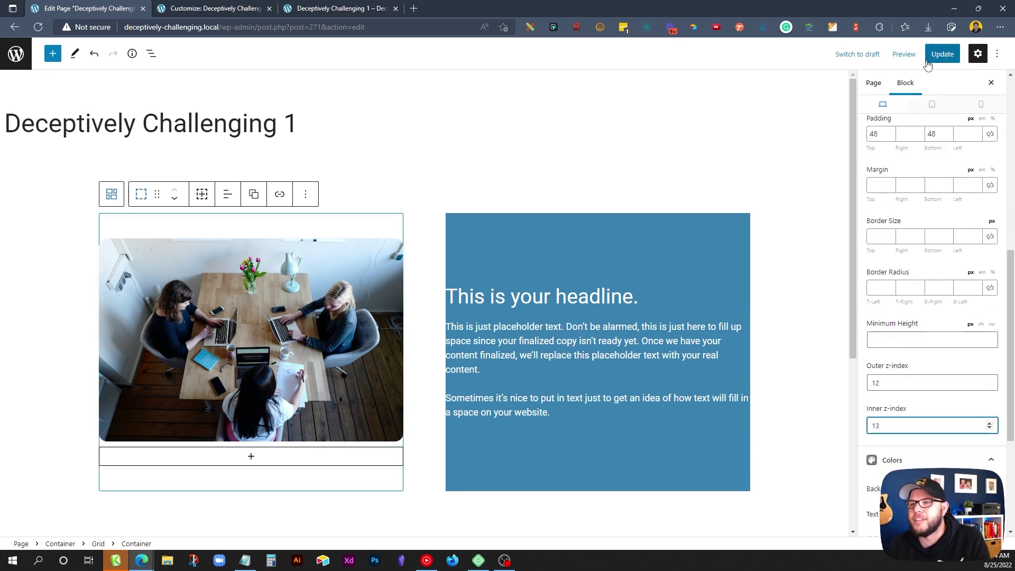
left_click(926, 56)
Step: Reload the Customizer preview and check the two-column section at tablet and mobile widths before returning to the editor
left_click(236, 7)
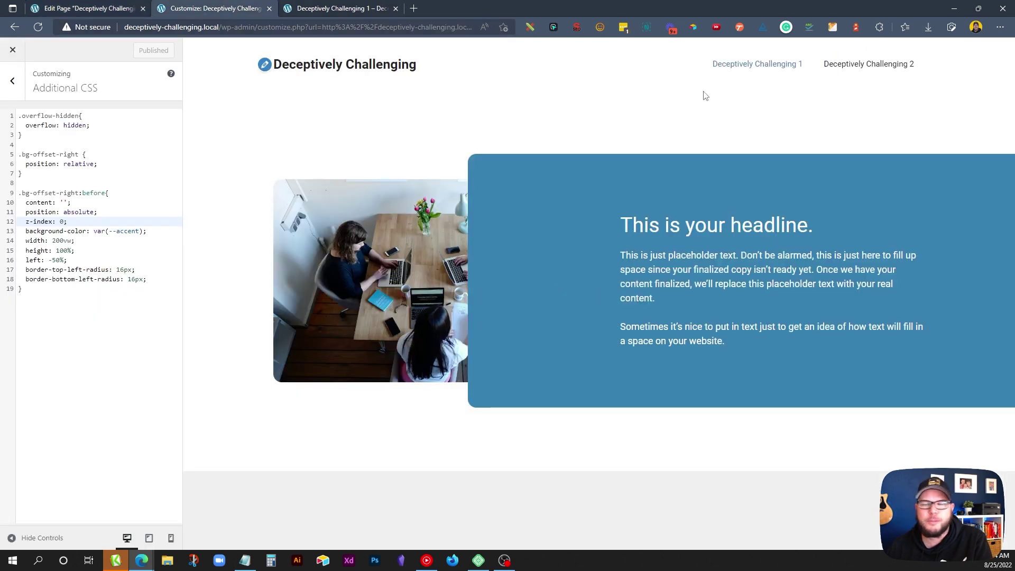
left_click(746, 66)
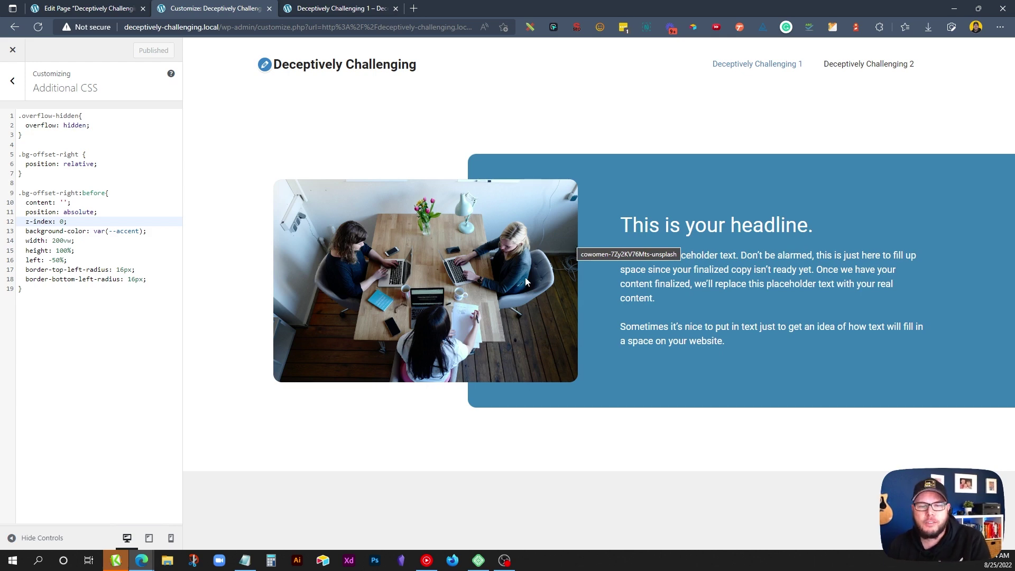
left_click(149, 538)
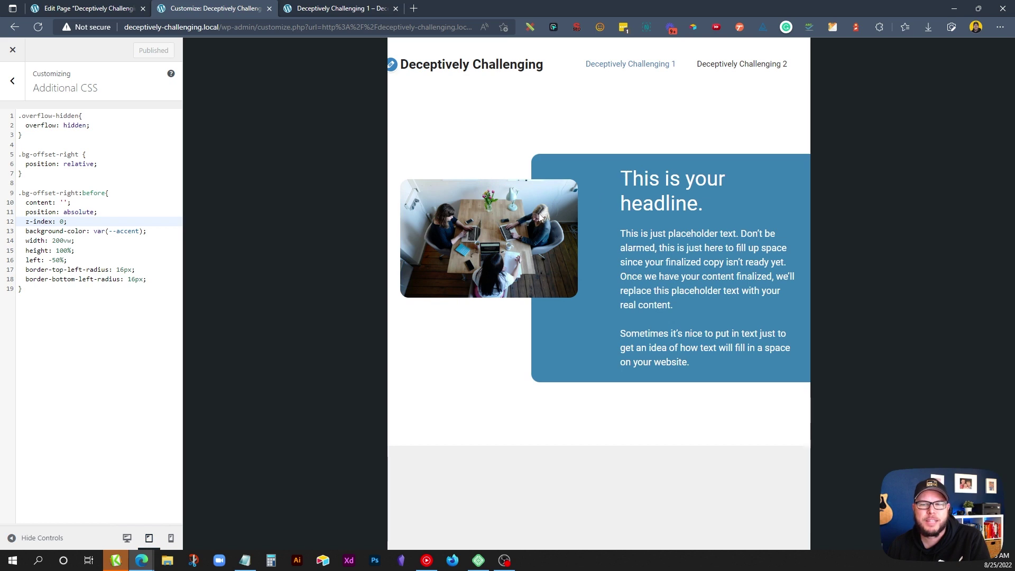
left_click(171, 540)
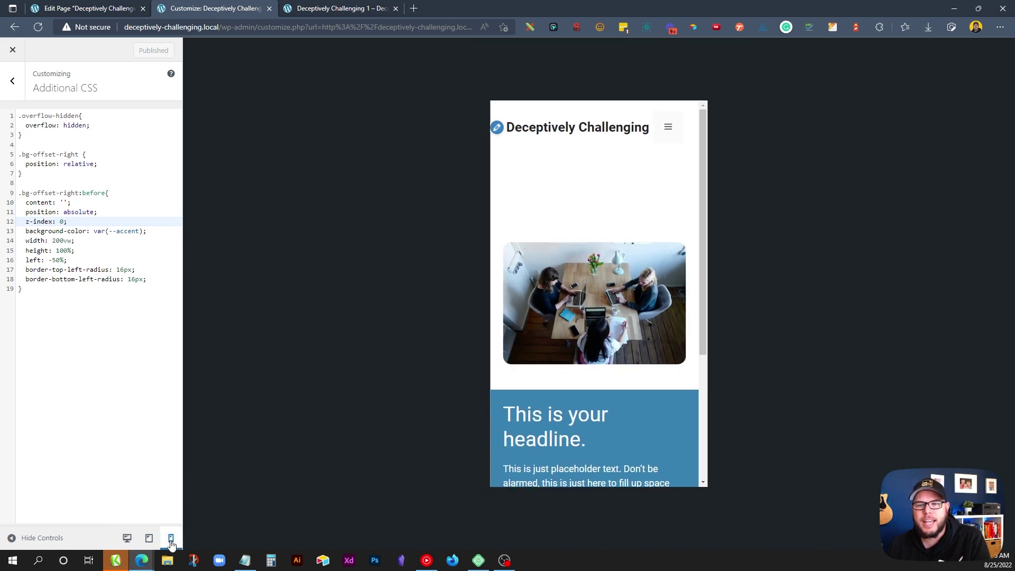
scroll(633, 313, "down", 1)
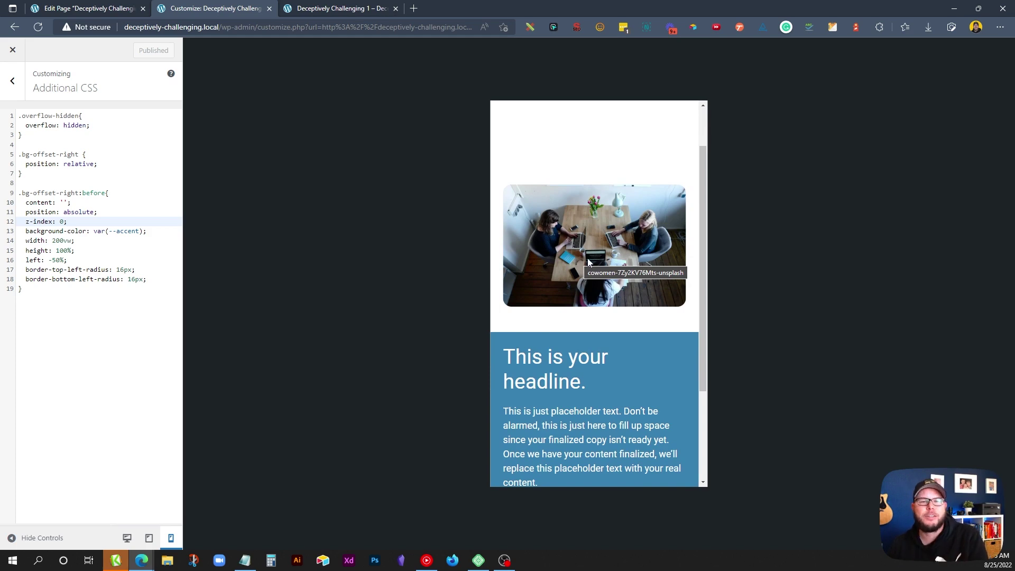
left_click(127, 538)
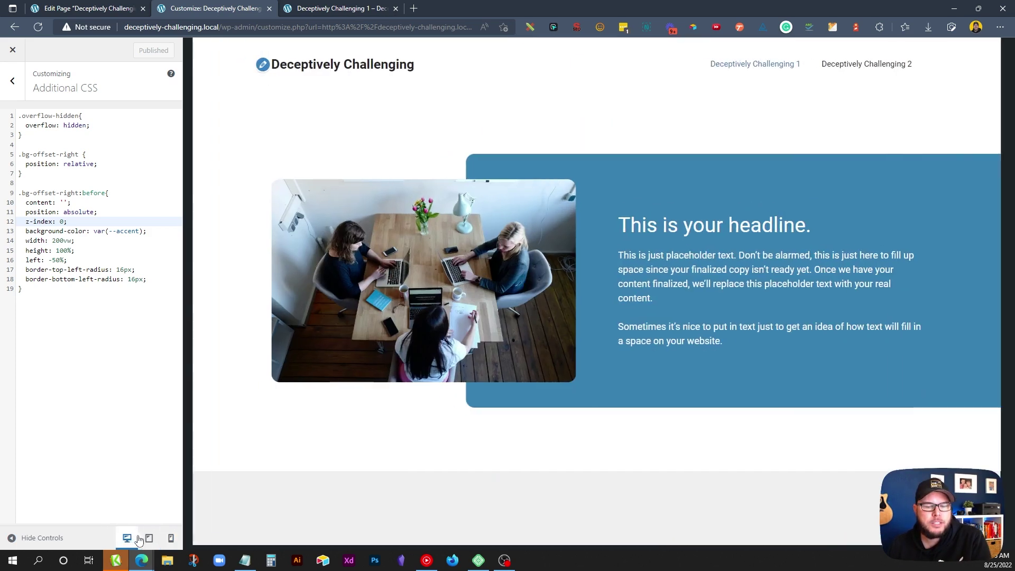
left_click(120, 5)
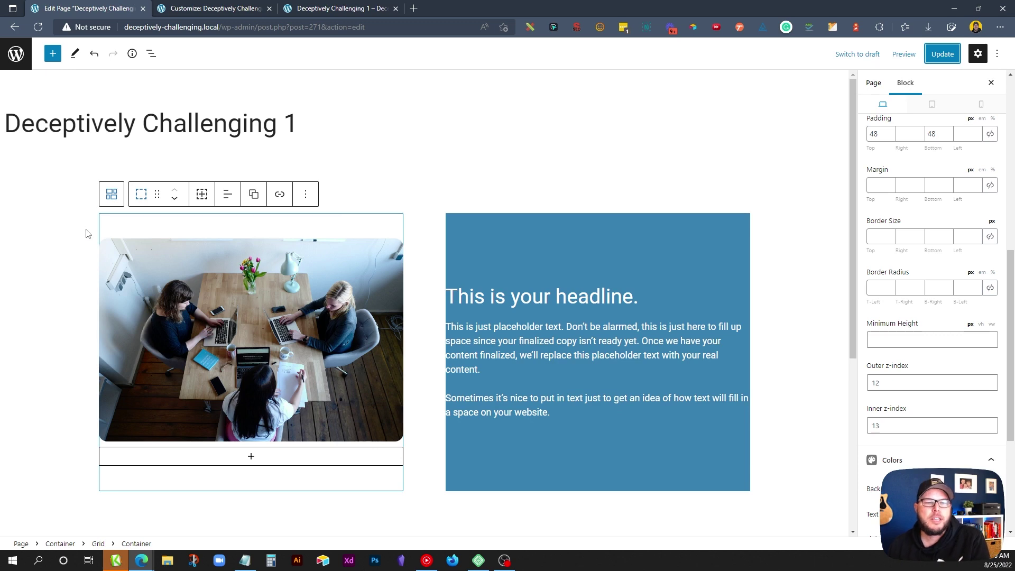
Step: In tablet view, set the image container's top and bottom padding to 24
left_click(47, 223)
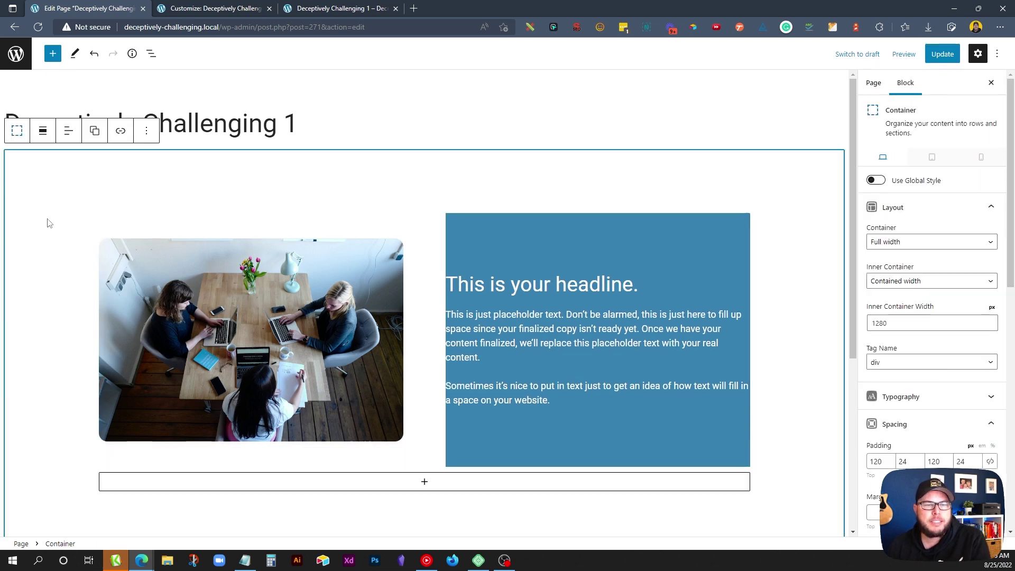
left_click(929, 158)
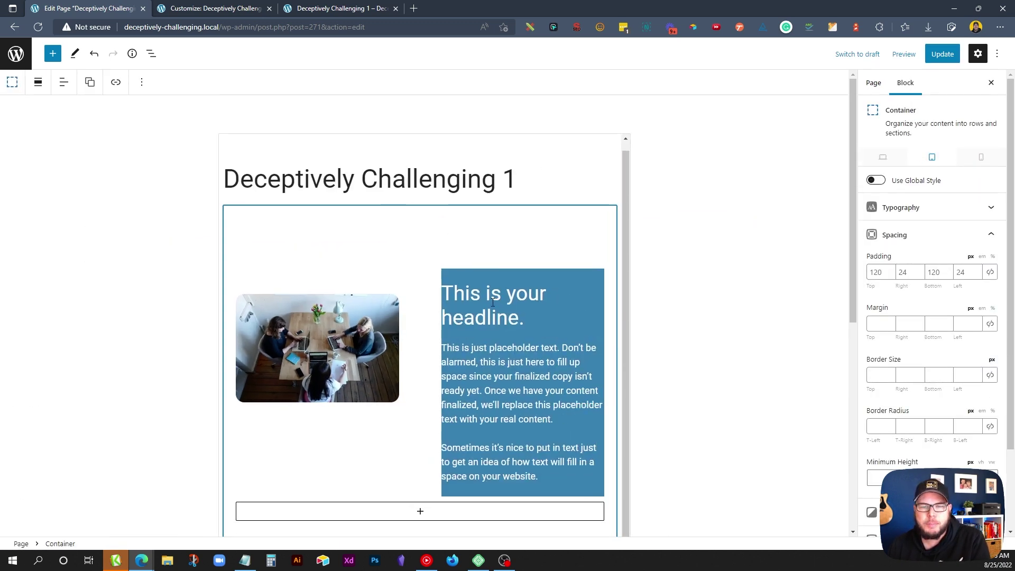
left_click(322, 302)
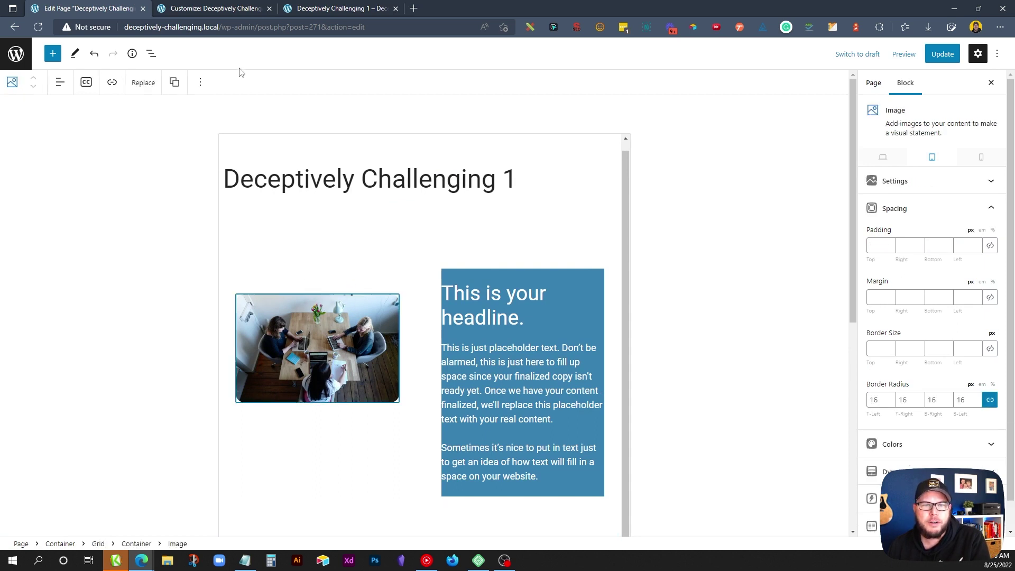
left_click(152, 53)
left_click(101, 150)
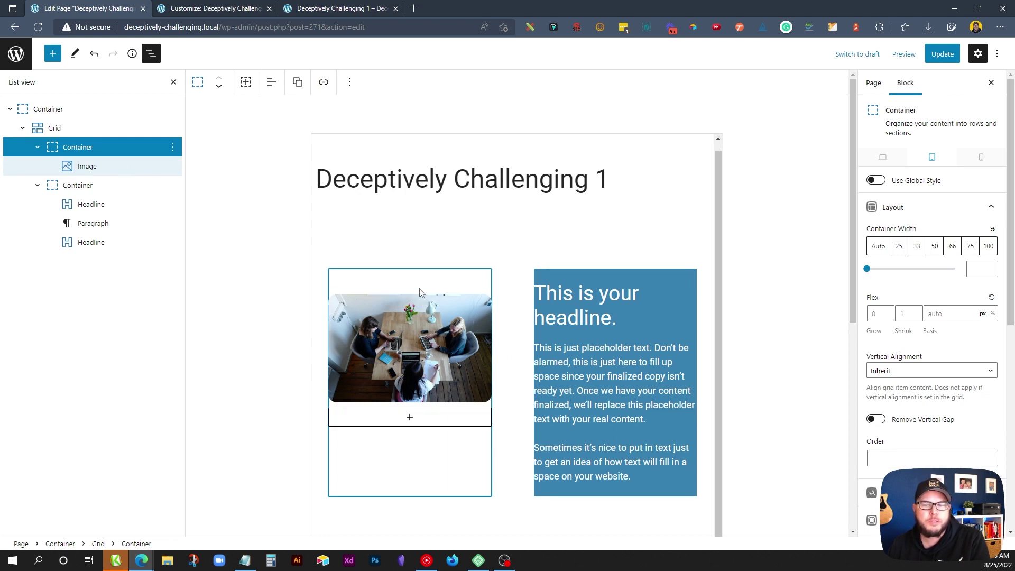
scroll(930, 309, "down", 3)
scroll(931, 309, "down", 2)
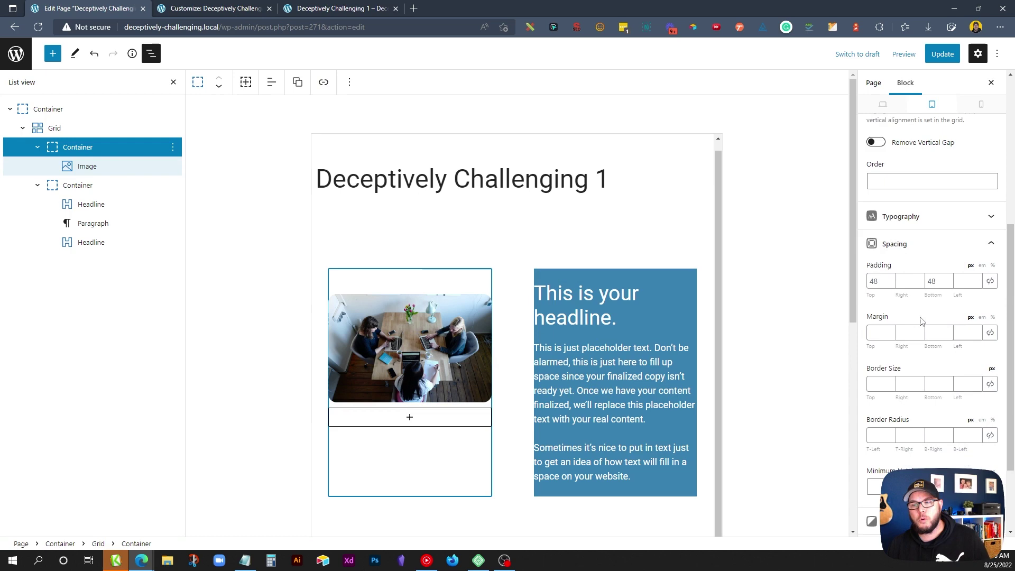
double_click(883, 277)
type("24")
key("Tab")
key("Tab")
type("2")
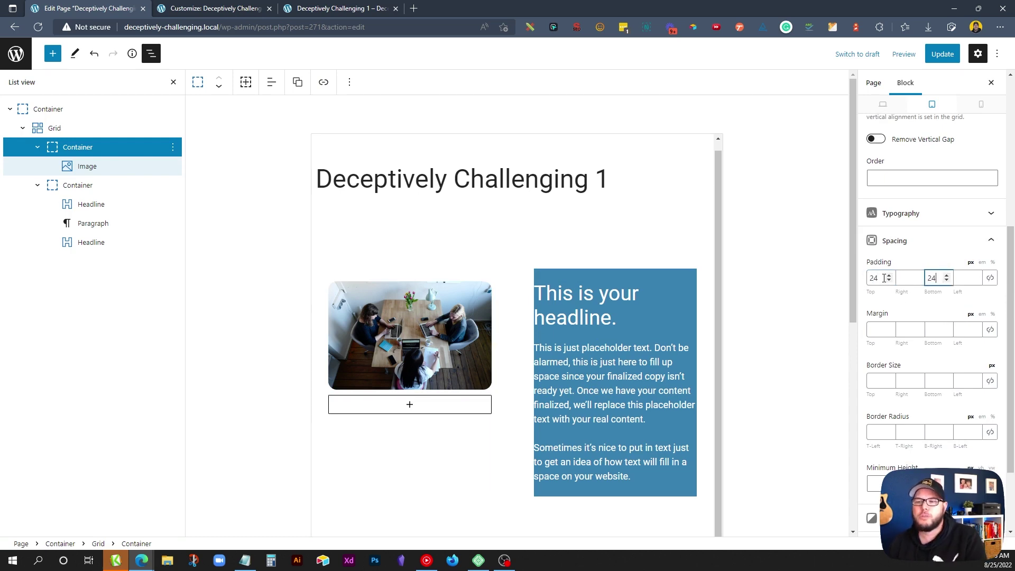
Step: Update the page and check the reloaded Customizer preview at tablet width
left_click(943, 54)
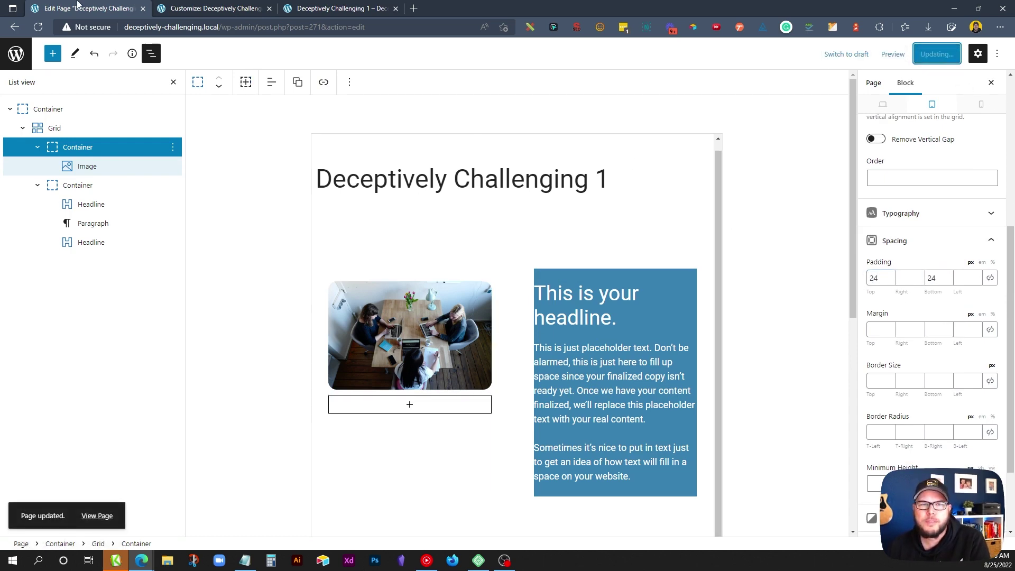
left_click(211, 8)
left_click(762, 66)
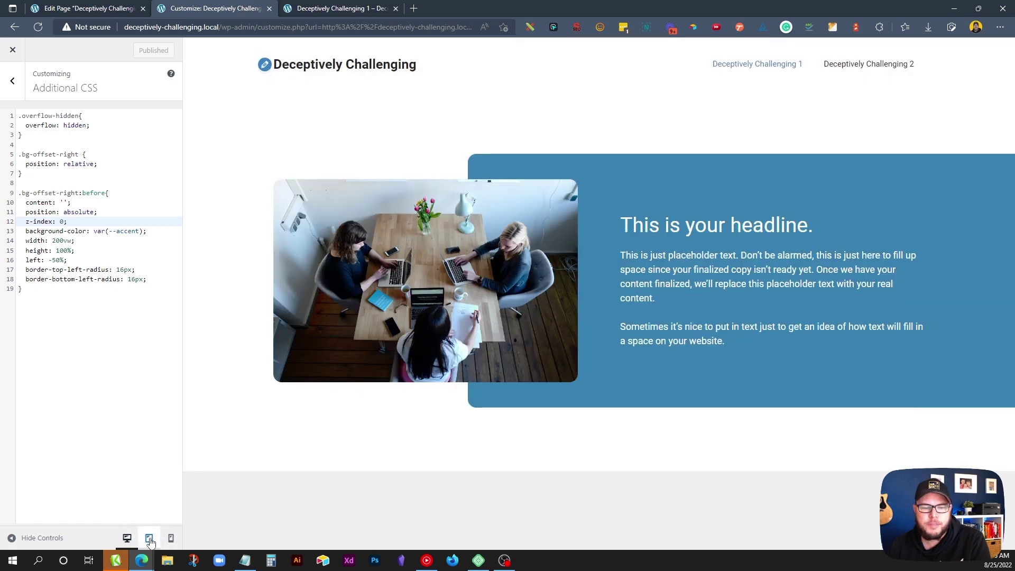
left_click(150, 539)
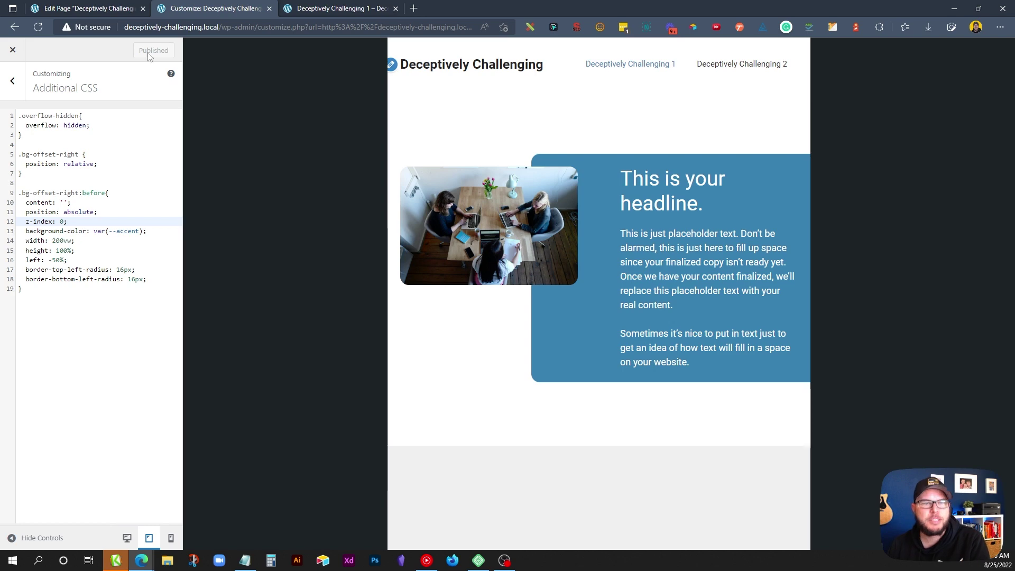
left_click(110, 7)
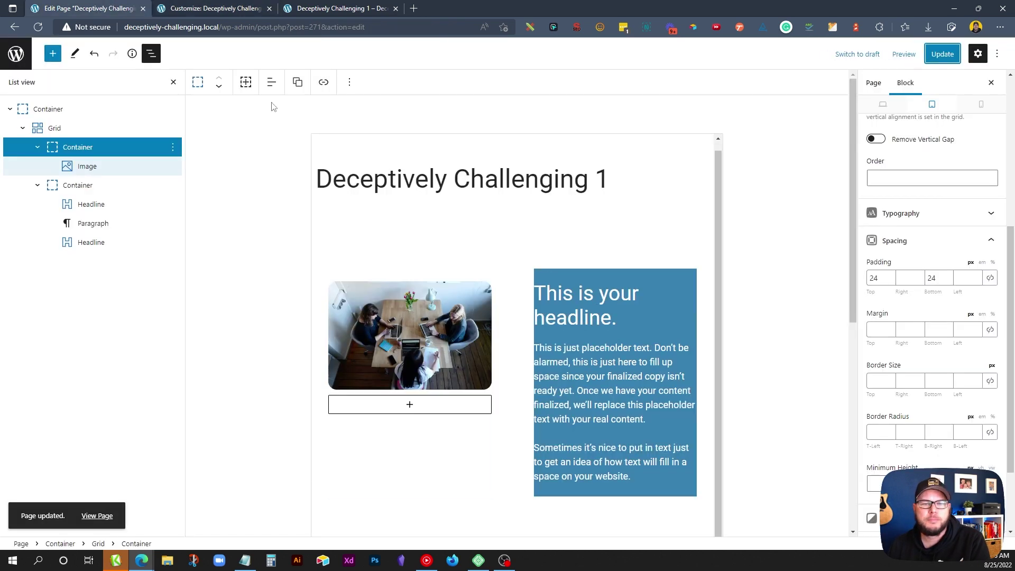
Step: Set the Grid block's tablet horizontal gap to 40
left_click(59, 130)
left_click(878, 219)
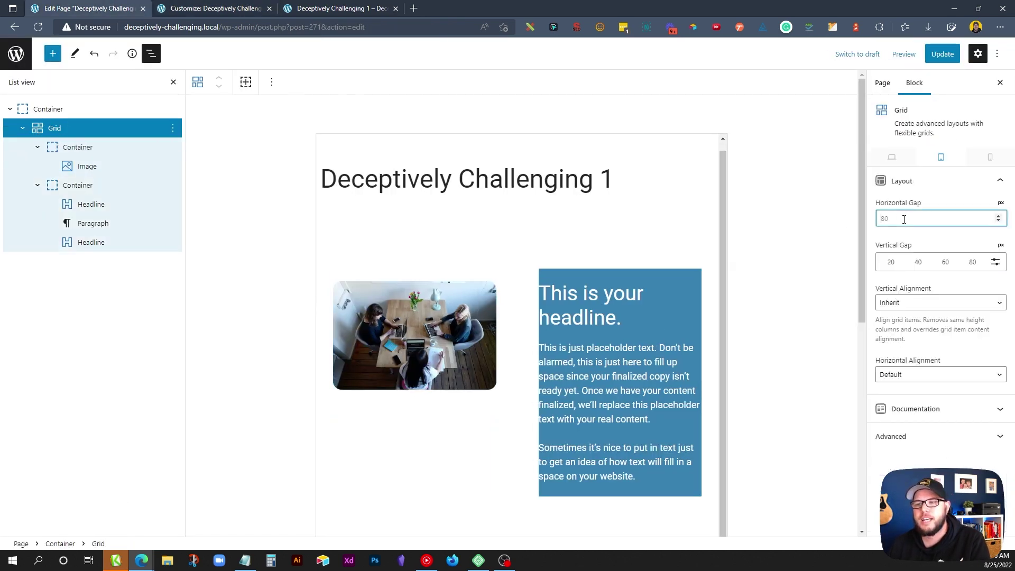
type("40")
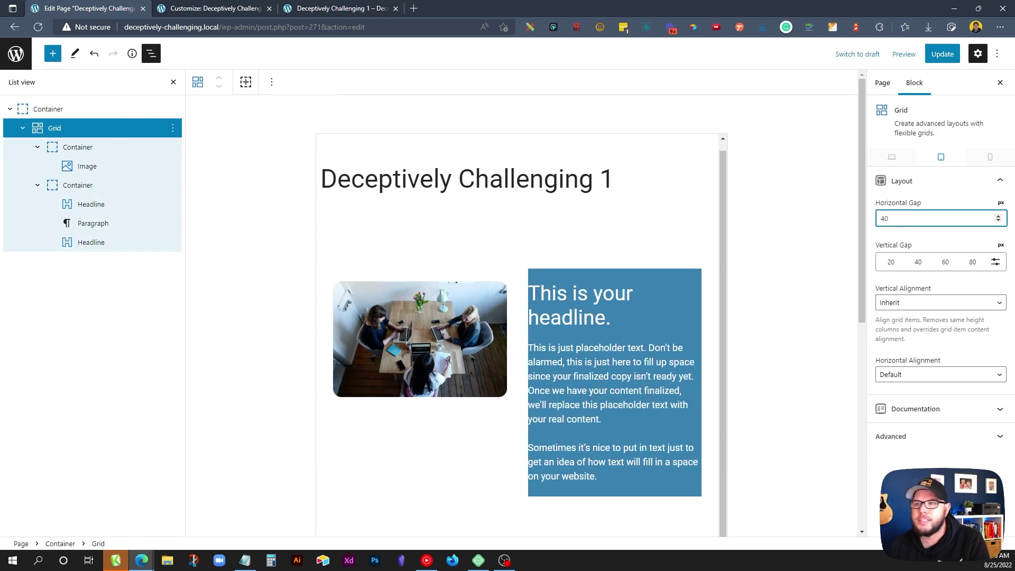
Step: Update the page and view the reloaded Customizer preview at mobile width
left_click(943, 54)
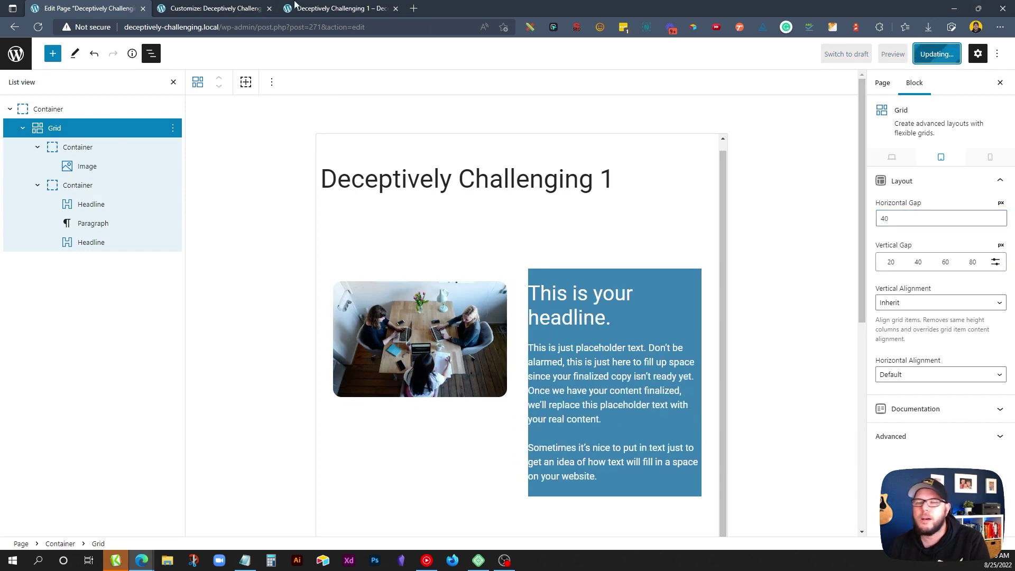
left_click(237, 8)
left_click(658, 65)
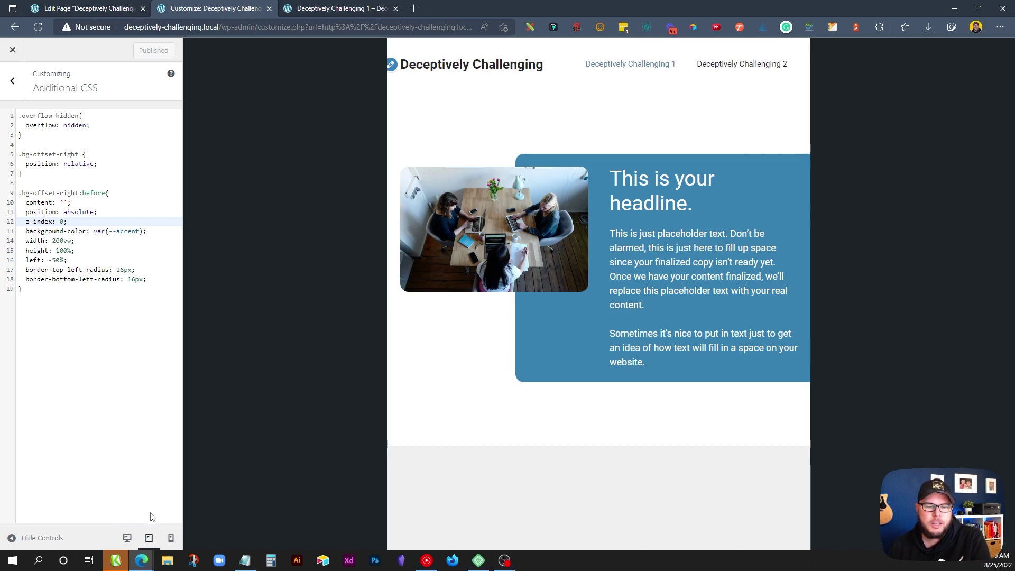
left_click(171, 537)
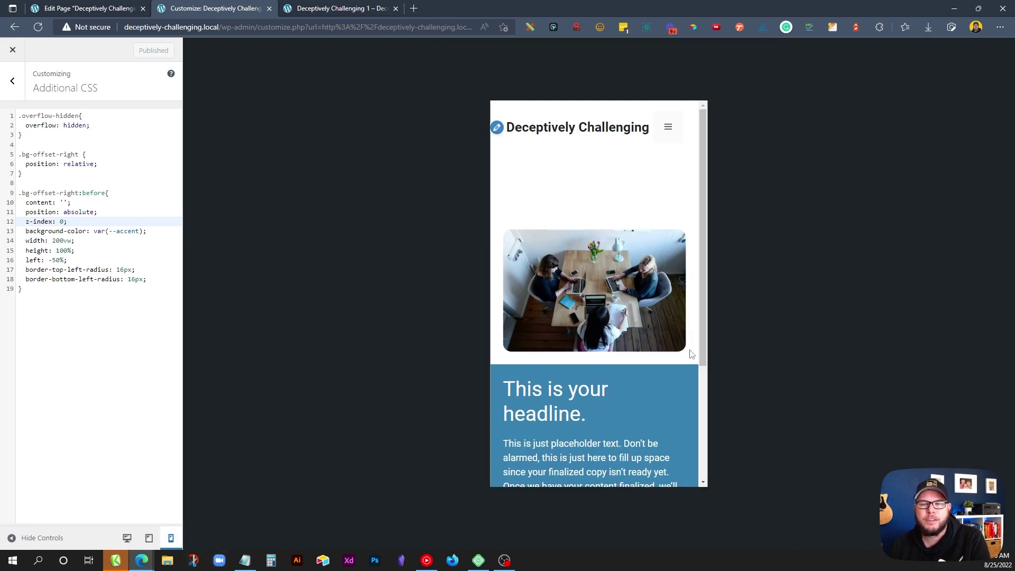
scroll(625, 374, "down", 2)
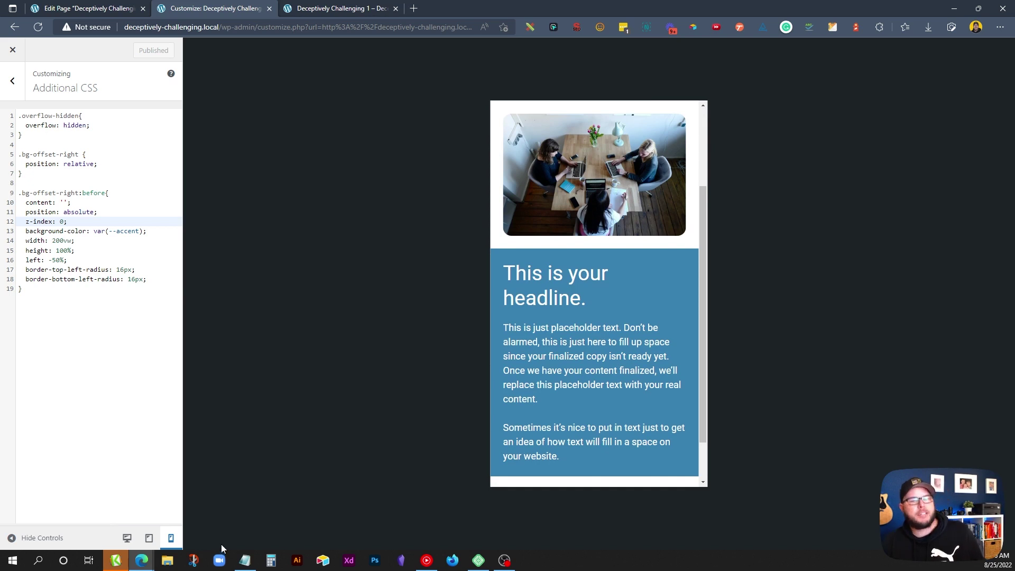
left_click(63, 292)
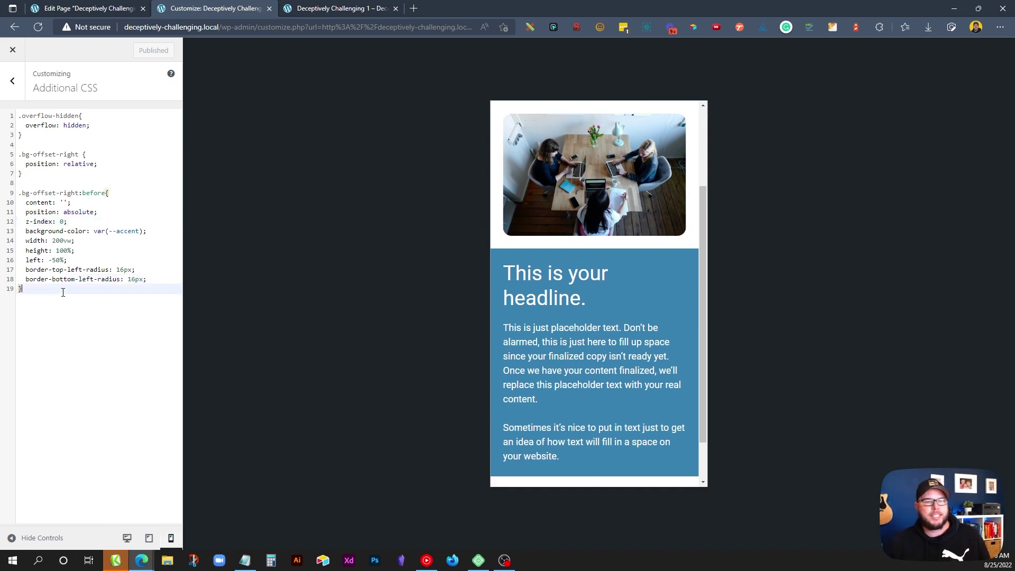
key("Return")
key("Return")
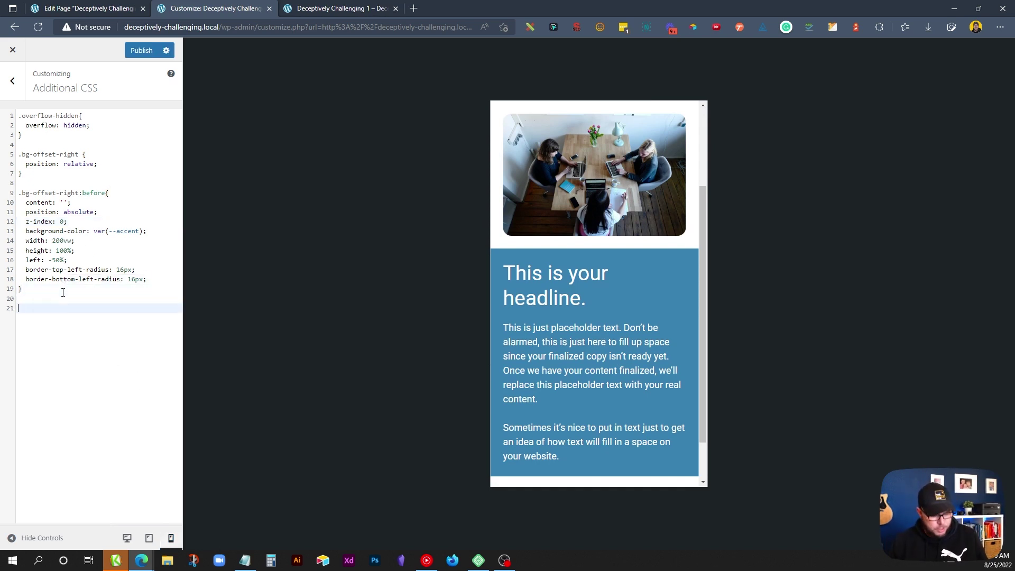
type("@")
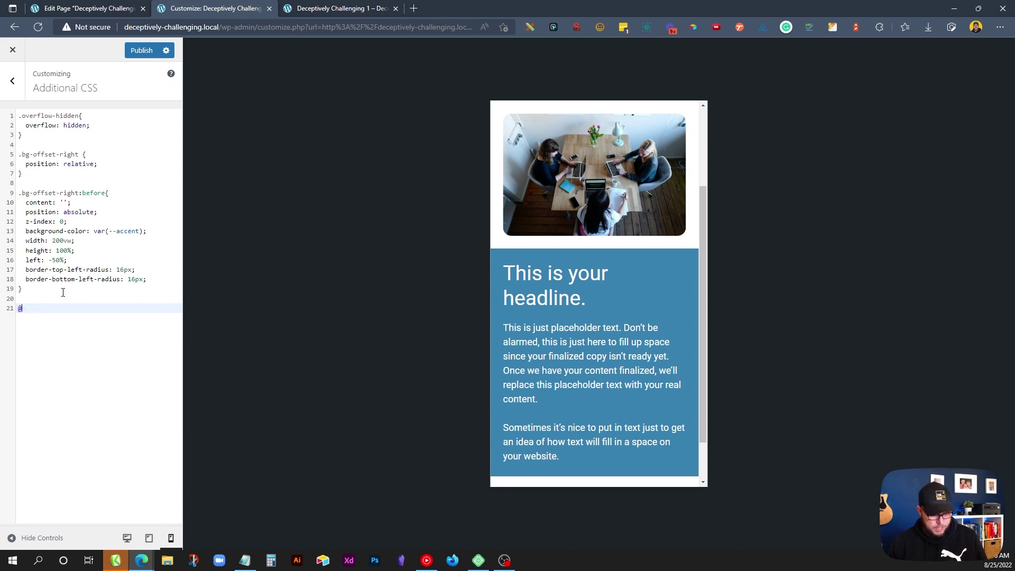
type("media (ma")
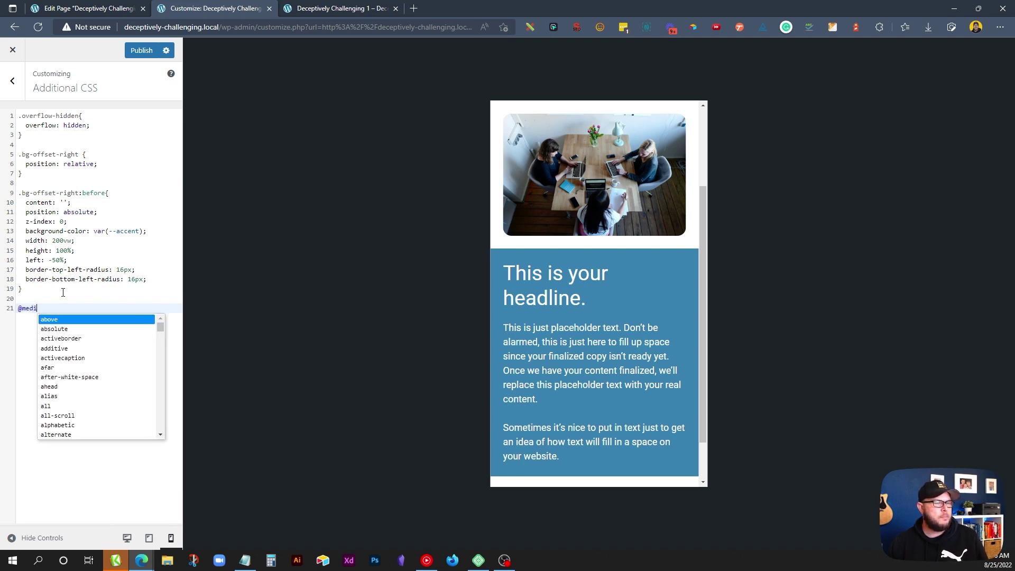
type("idth: 76")
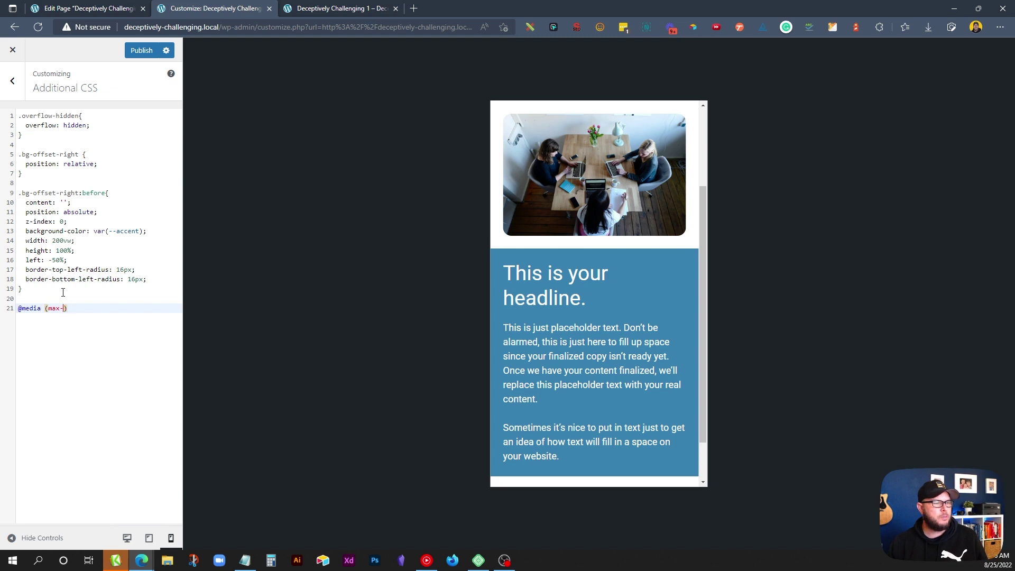
type("8px)")
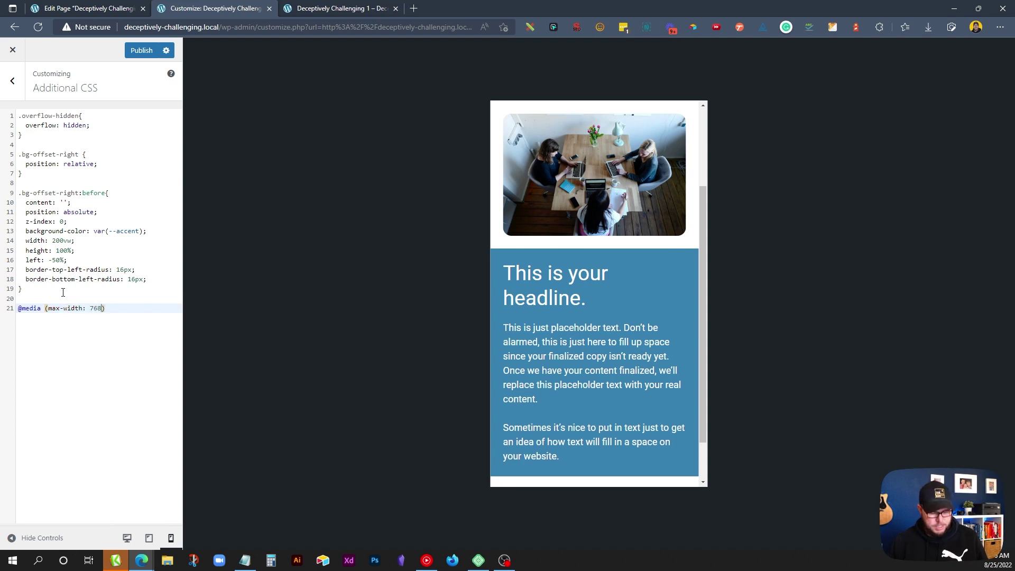
type(" {")
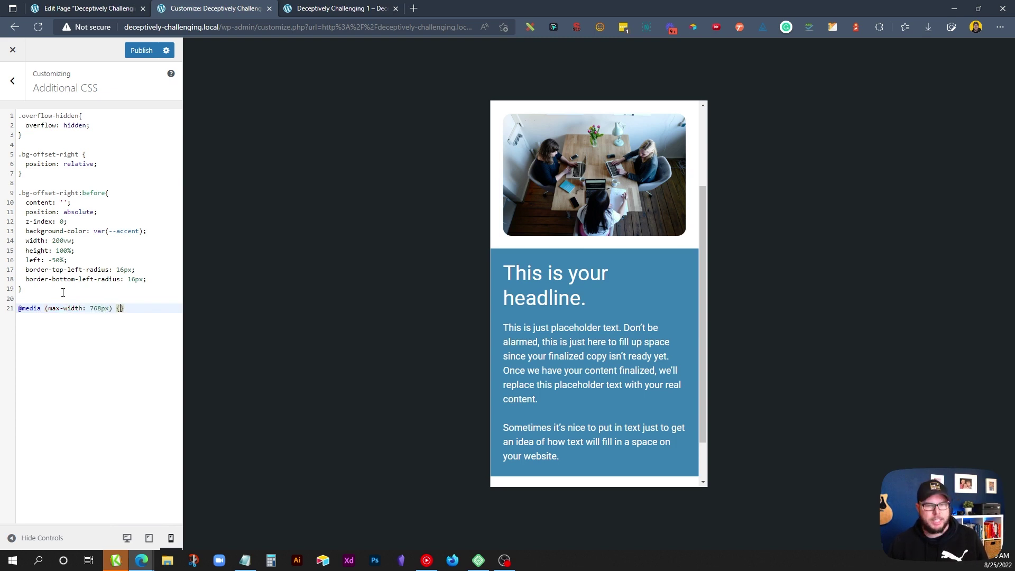
key("Return")
key("Return")
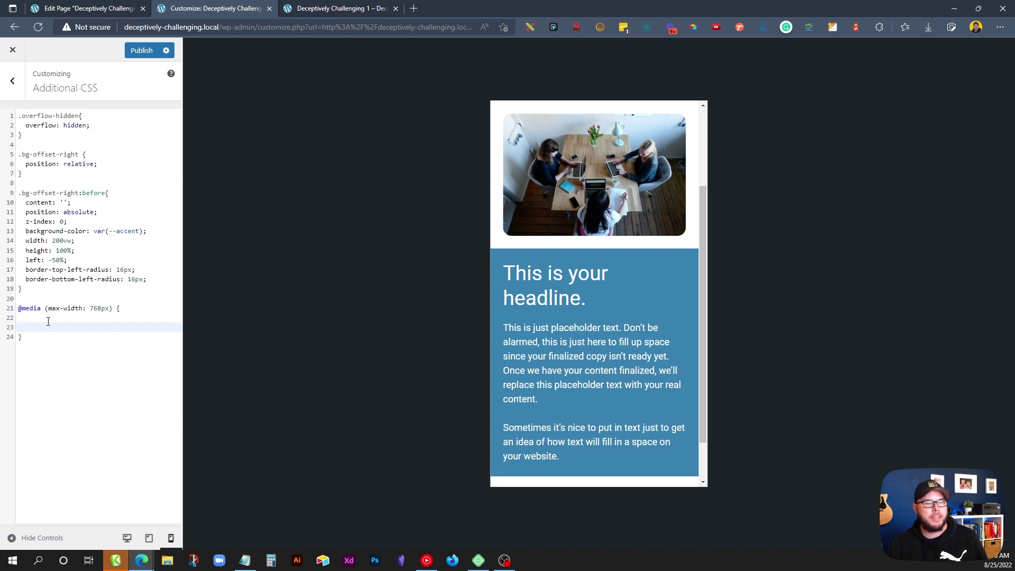
left_click(48, 321)
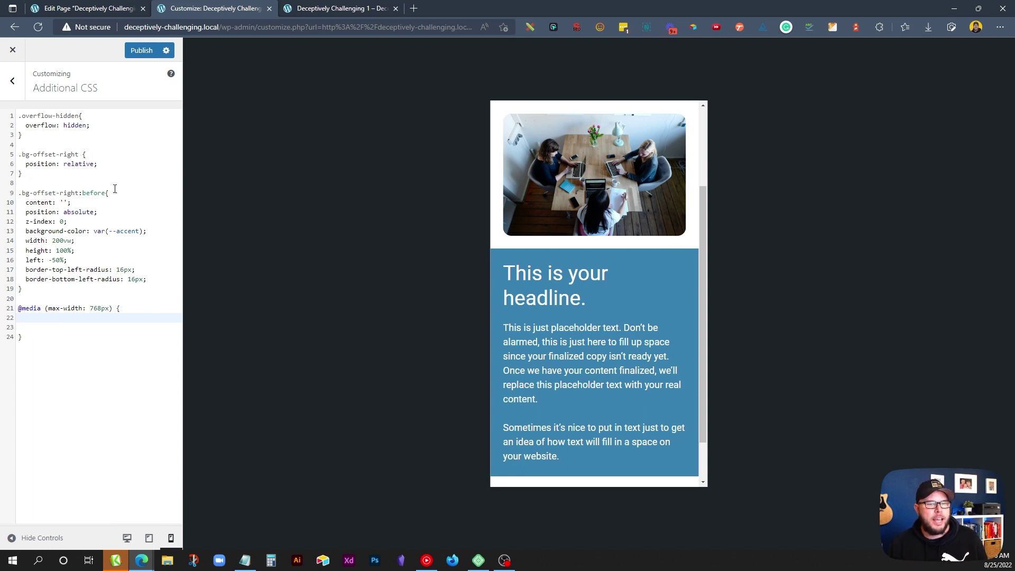
Step: Copy the .bg-offset-right:before selector into the media query as a new empty rule
left_click_drag(107, 193, 18, 193)
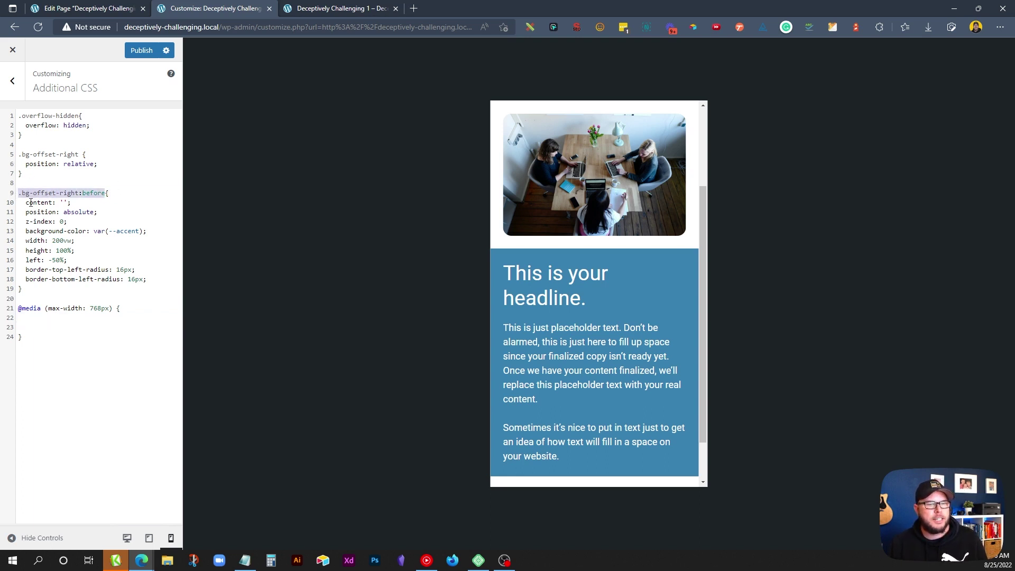
key("ctrl+c")
left_click(64, 317)
key("ctrl+v")
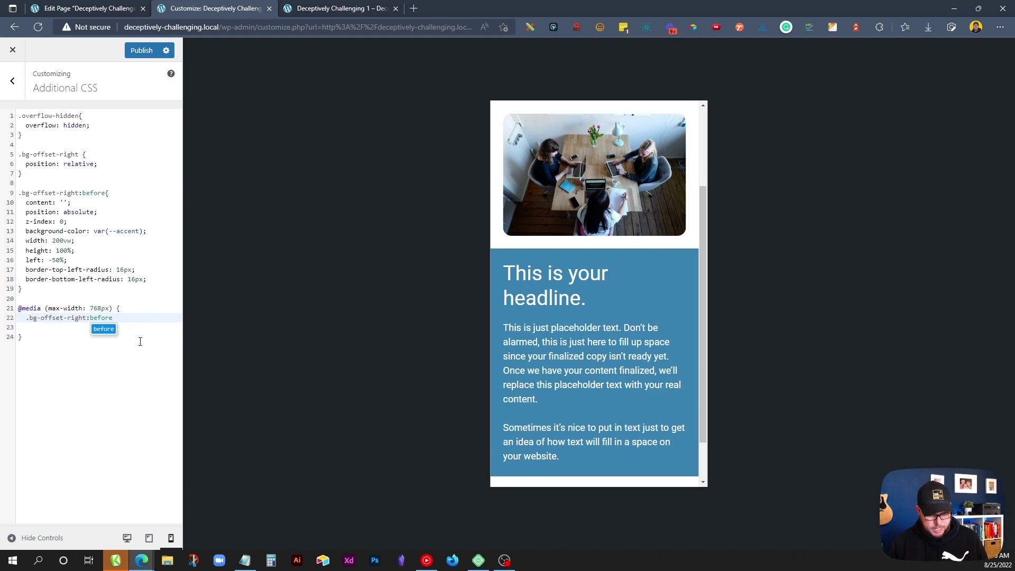
type("{")
key("Return")
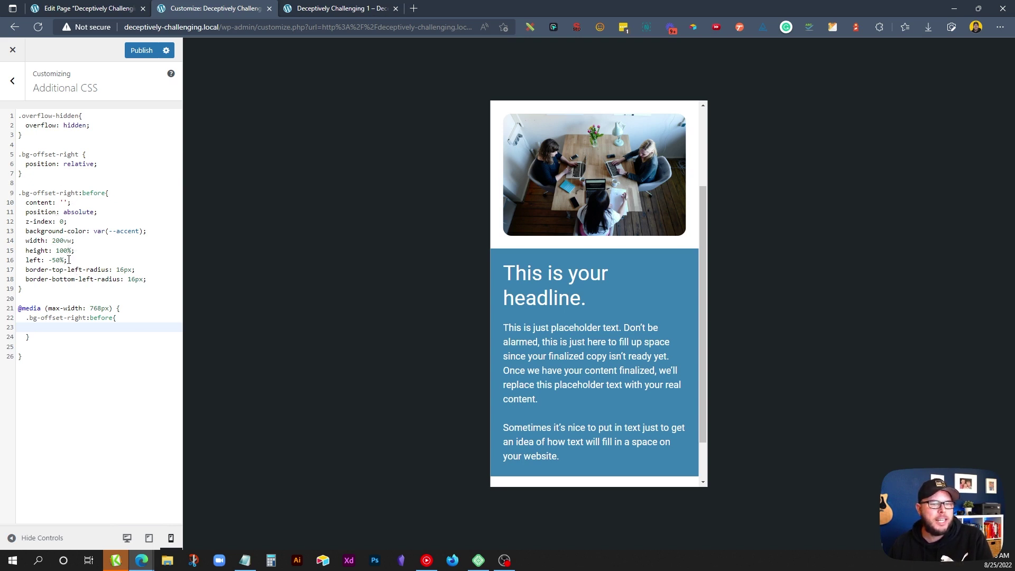
left_click_drag(76, 251, 27, 250)
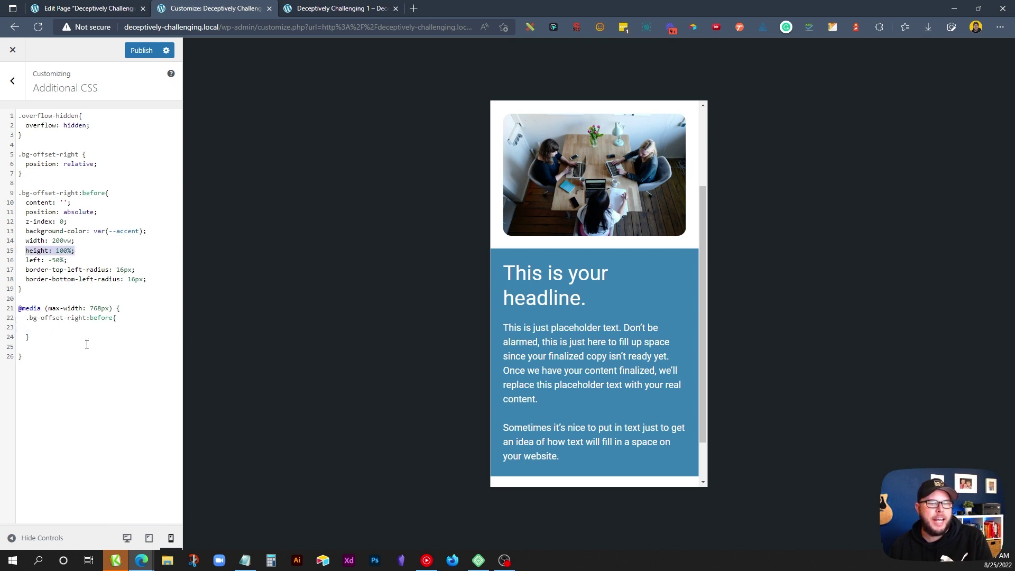
left_click(46, 332)
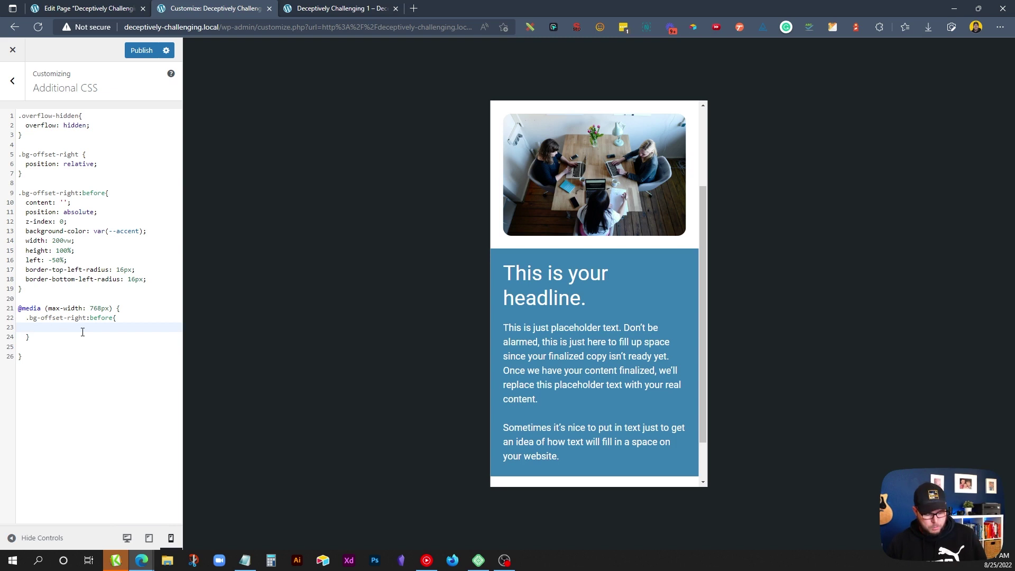
Step: Give the media query's .bg-offset-right:before rule top: -30% and height: 130%
type("top: -")
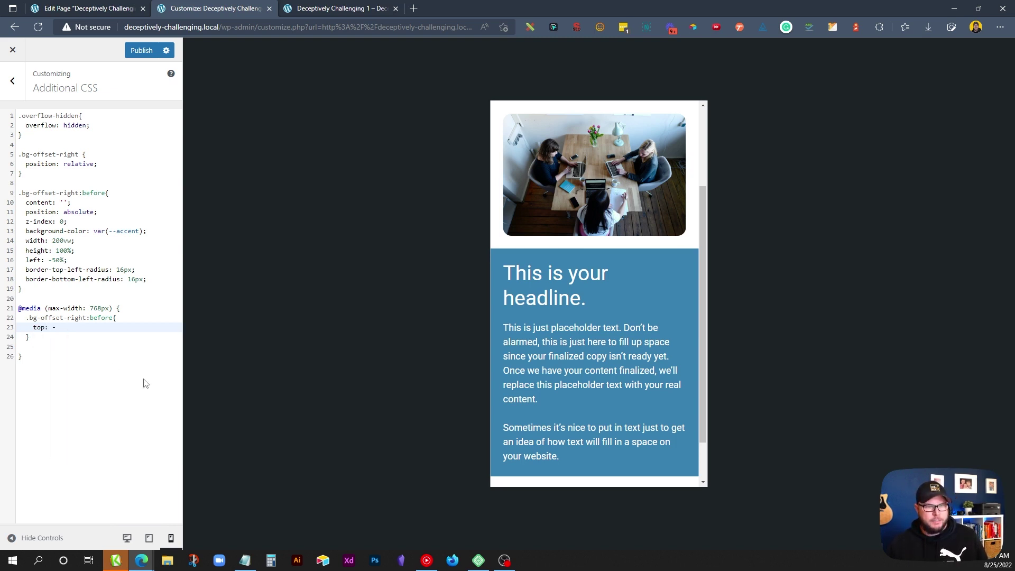
type("30%")
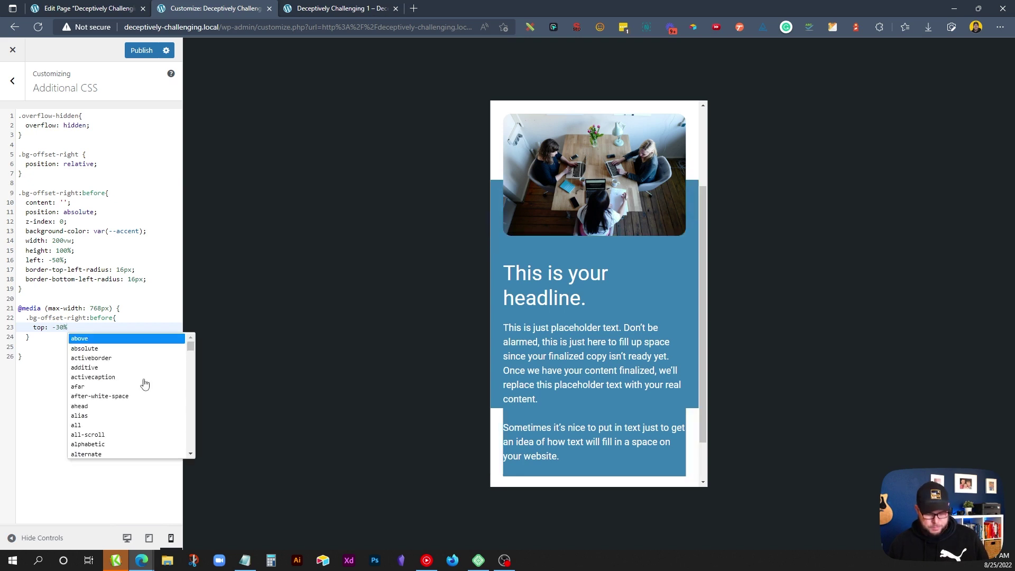
type(";")
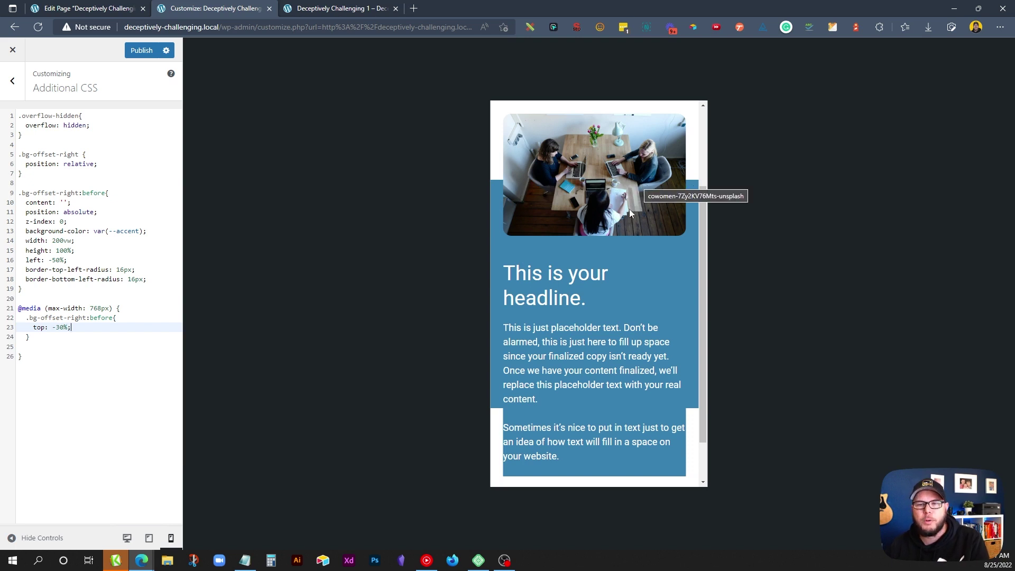
scroll(629, 226, "down", 1)
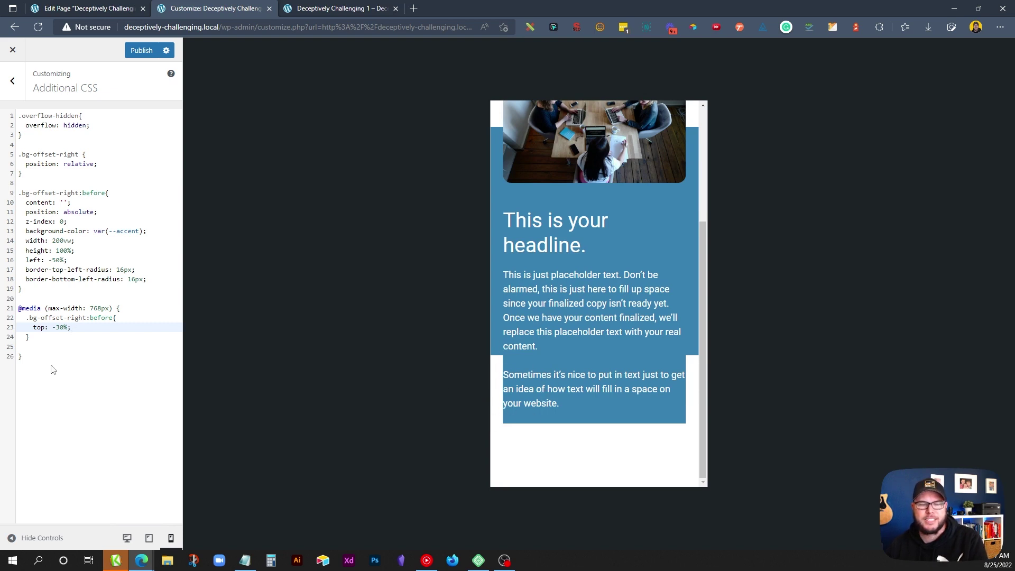
key("Return")
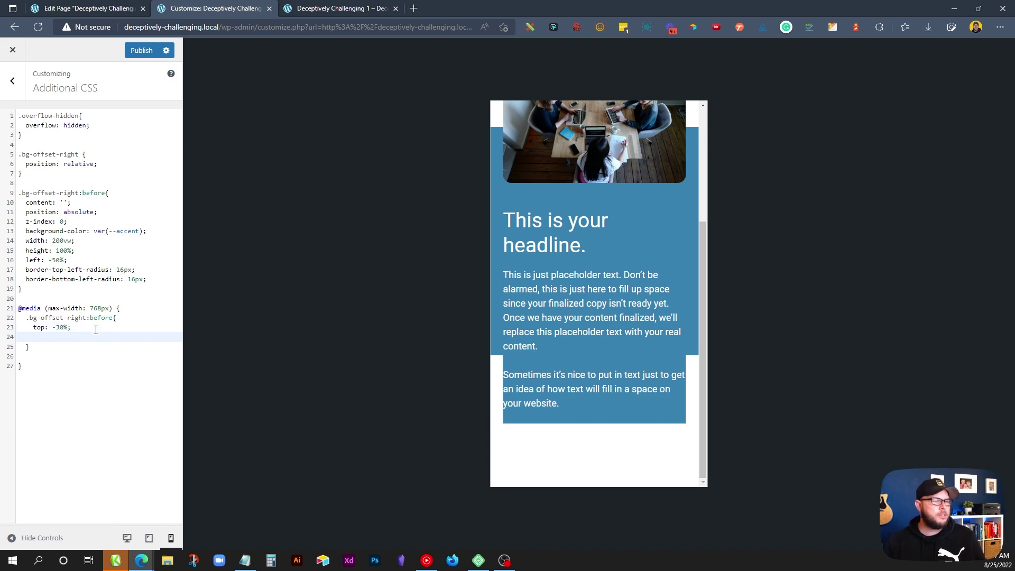
type("height:")
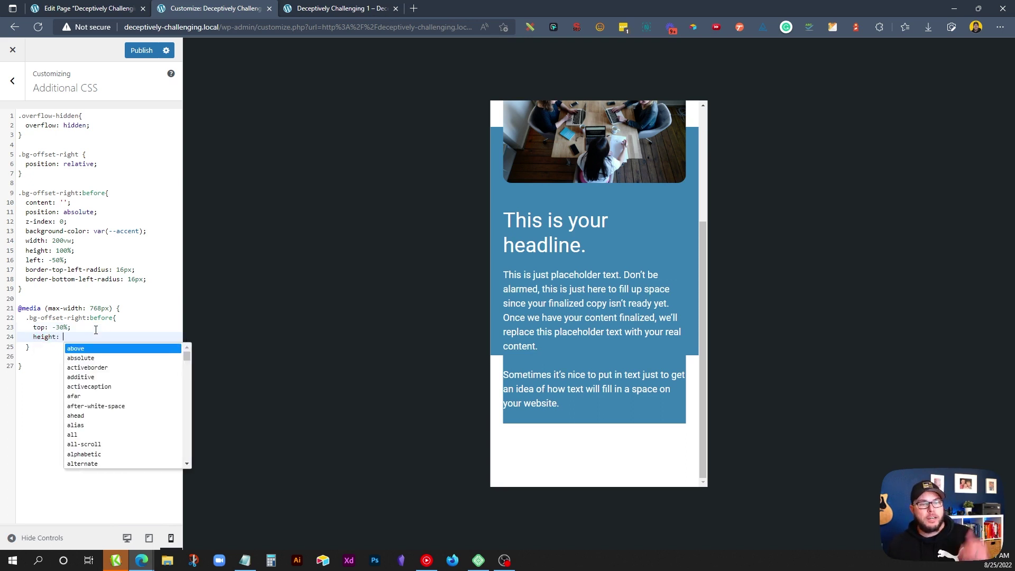
left_click_drag(79, 250, 33, 251)
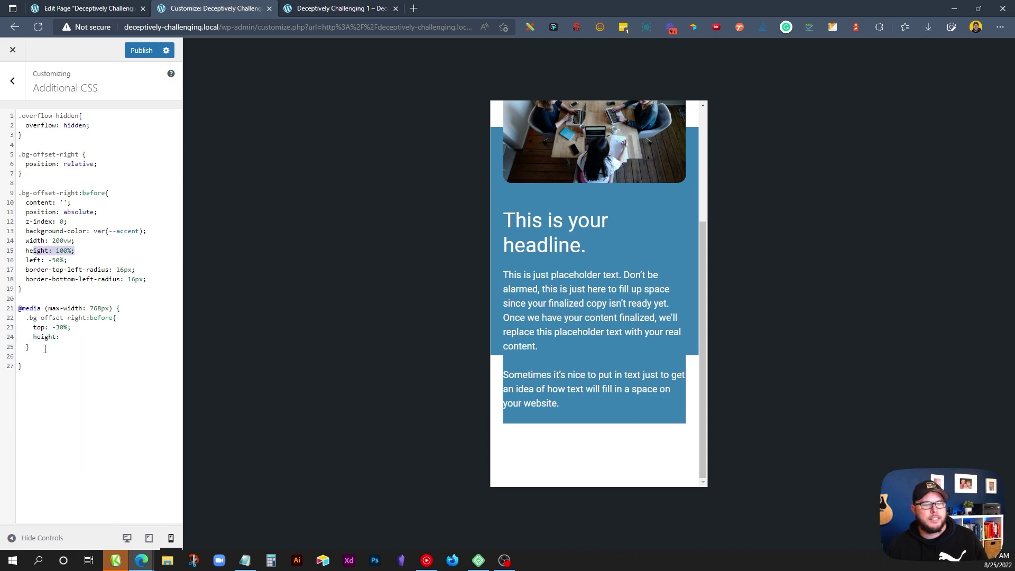
left_click(56, 328)
left_click(70, 335)
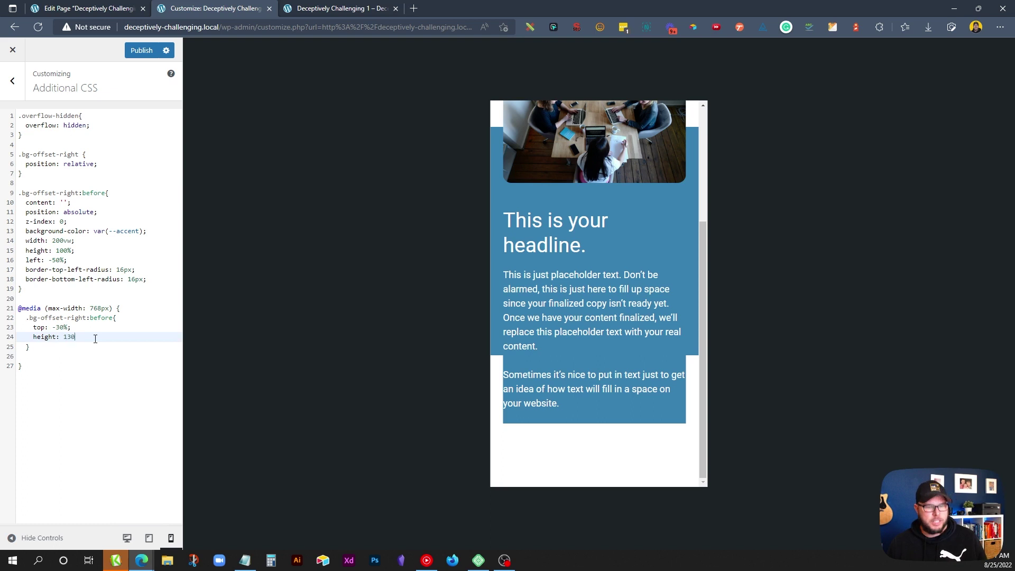
type("130%")
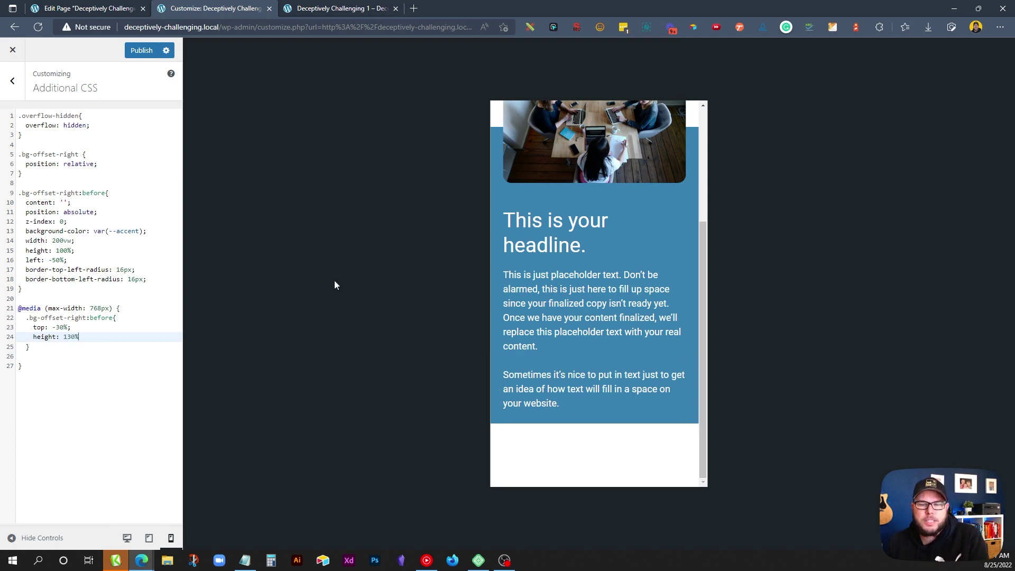
scroll(598, 212, "up", 2)
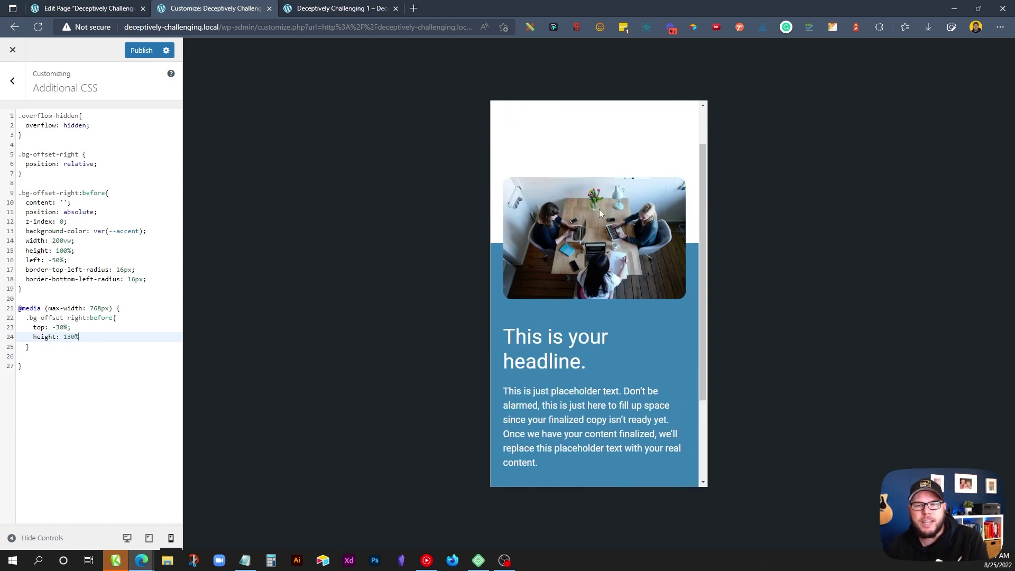
scroll(567, 353, "down", 1)
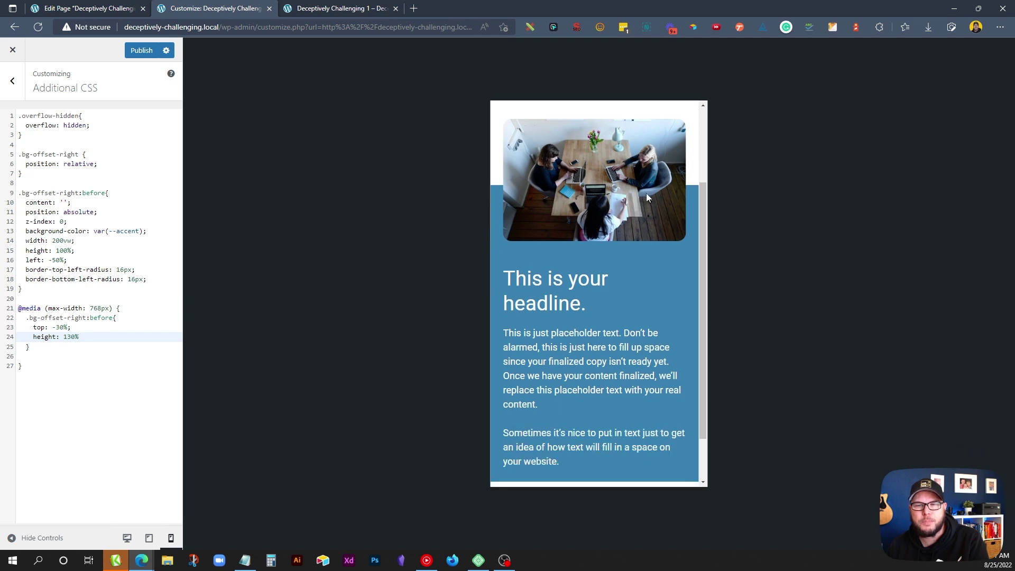
scroll(667, 200, "down", 1)
scroll(598, 265, "up", 2)
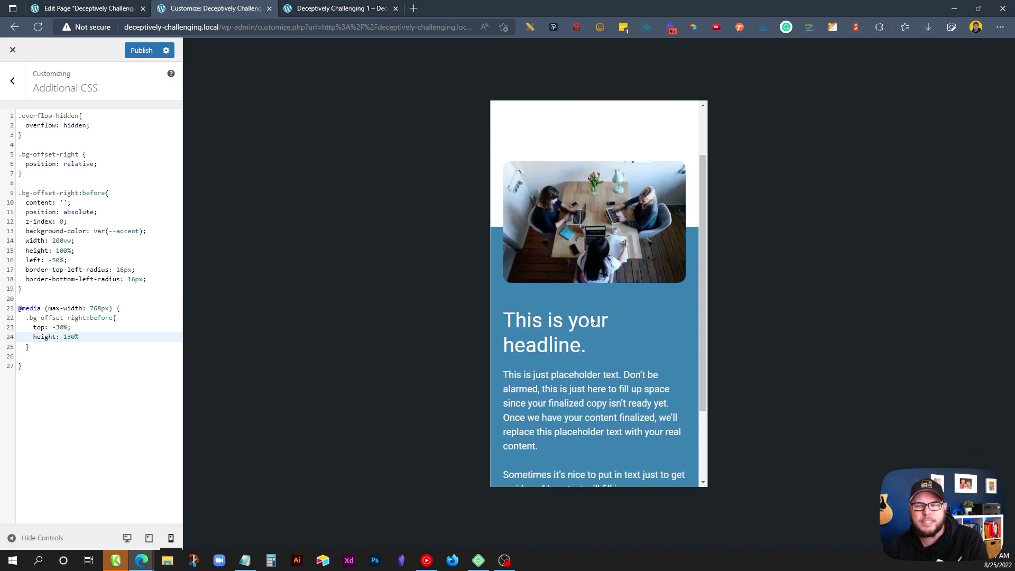
scroll(598, 264, "down", 1)
Step: Publish the CSS and review desktop, tablet and mobile previews, confirming the blue panel sits behind the stacked photo
left_click(140, 51)
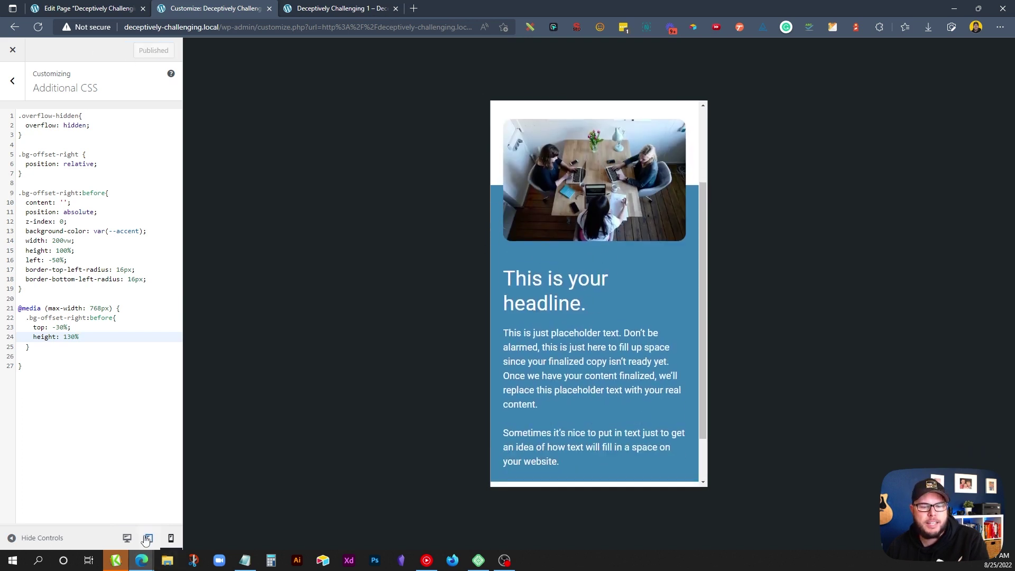
left_click(151, 539)
left_click(127, 539)
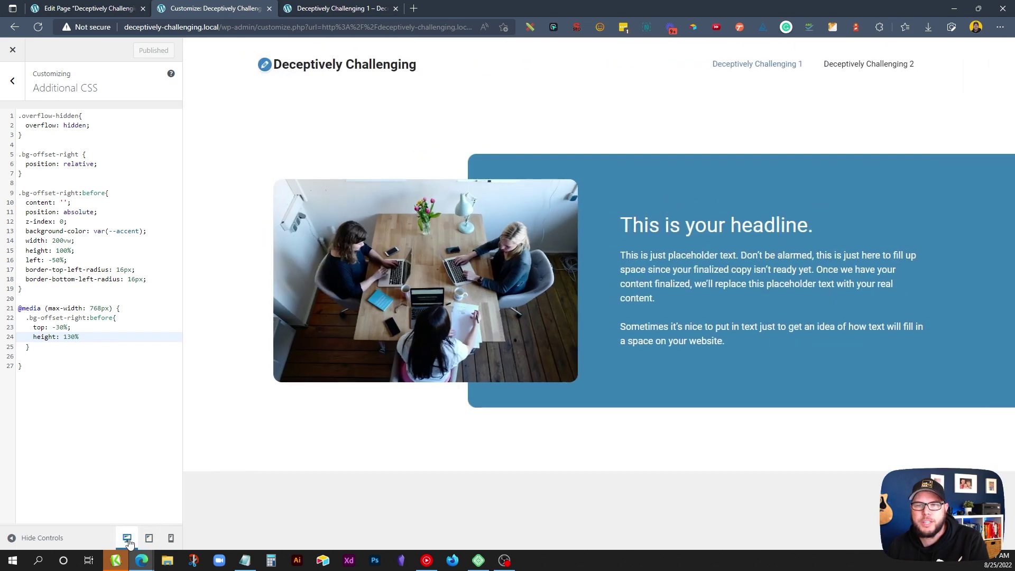
left_click(149, 538)
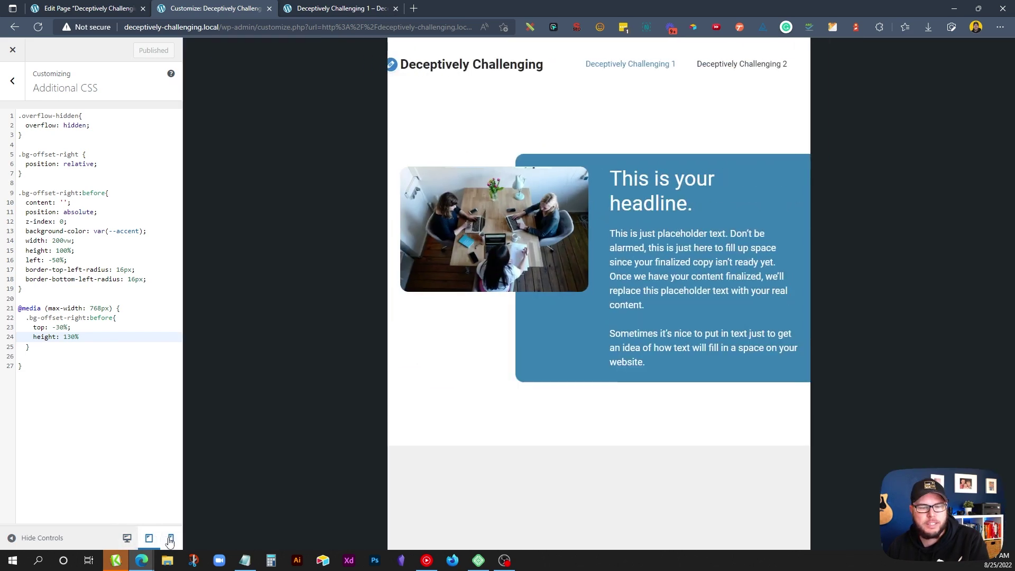
left_click(171, 538)
scroll(534, 251, "down", 2)
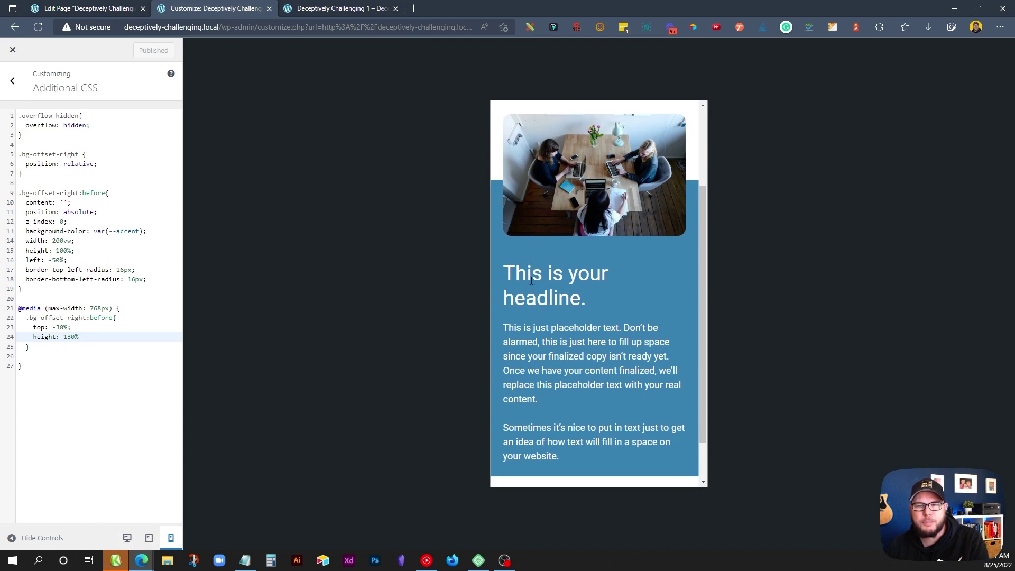
scroll(614, 395, "down", 2)
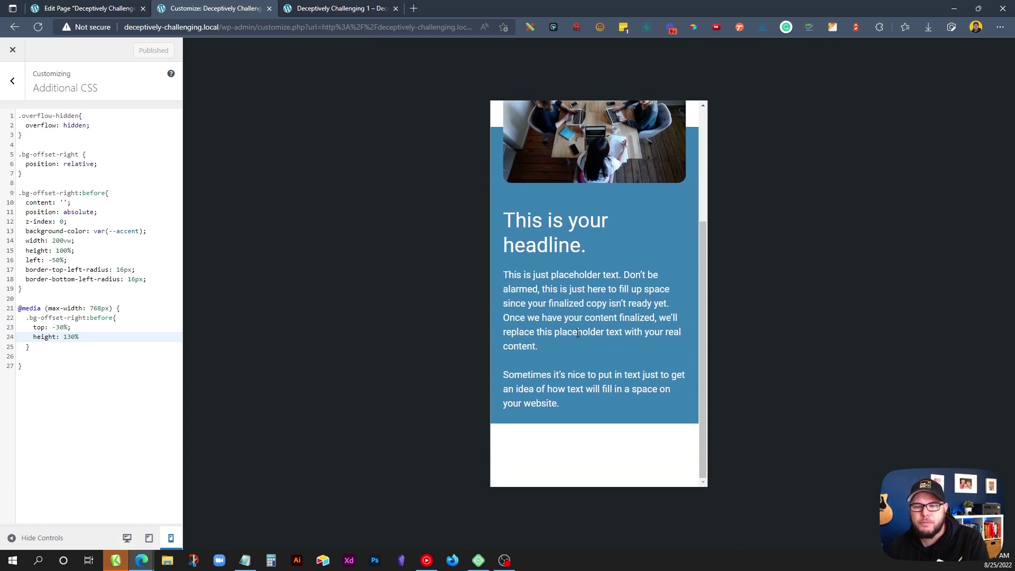
scroll(593, 360, "up", 4)
scroll(581, 332, "down", 1)
scroll(581, 332, "down", 2)
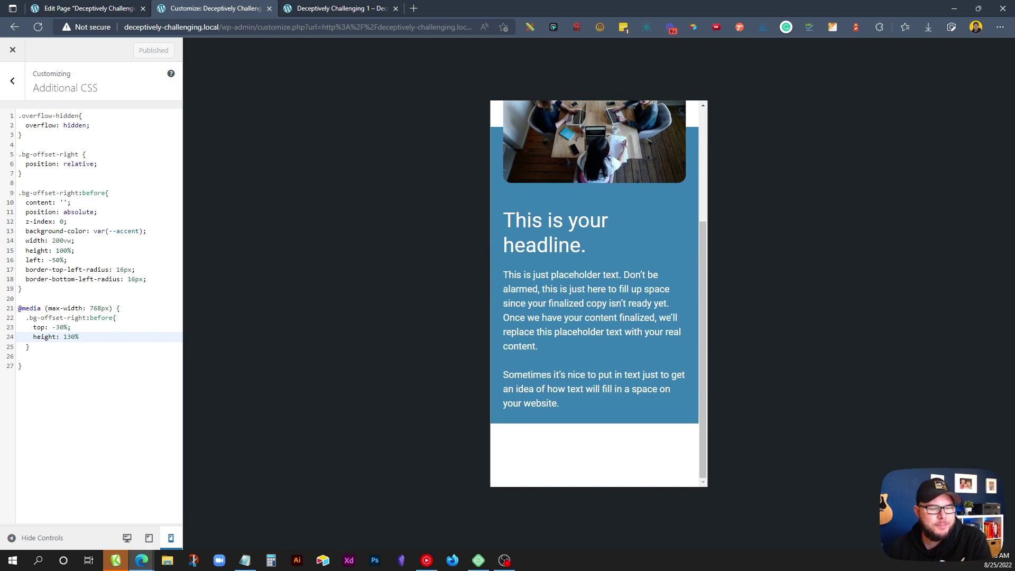
Step: Bring up the live Deceptively Challenging 2 page with its photo-and-text section
key("ctrl+Tab")
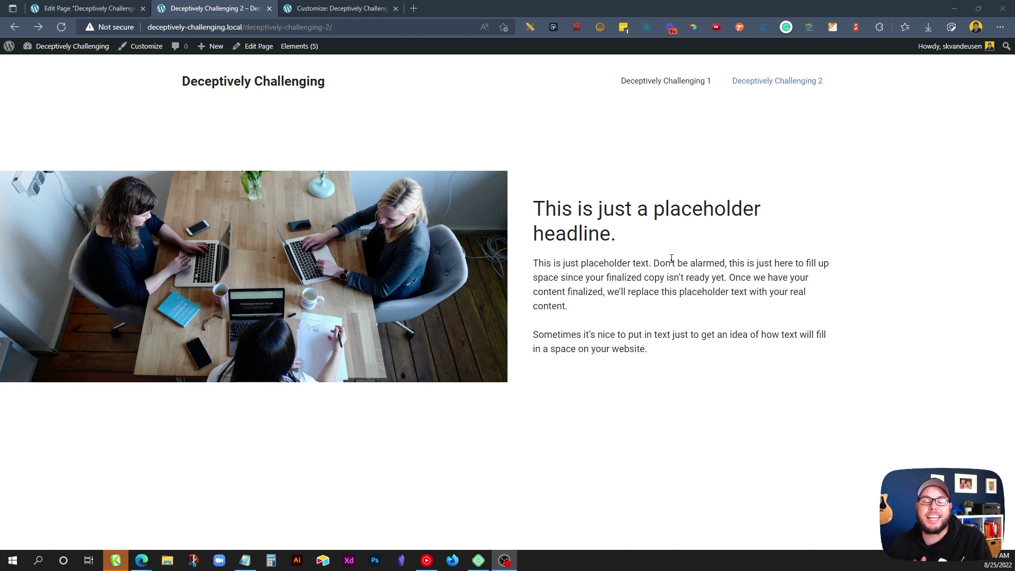
left_click(641, 242)
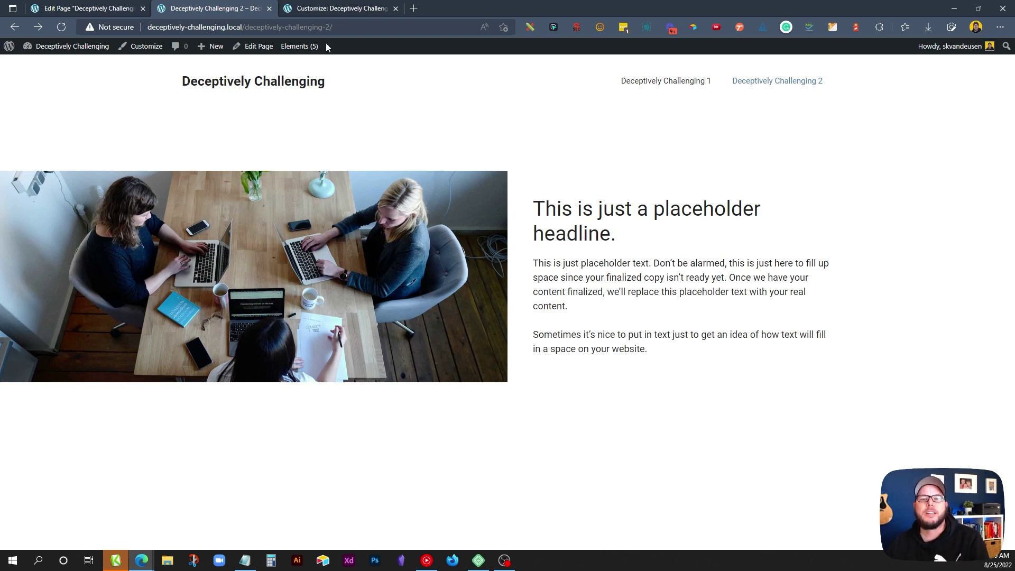
Step: Add a Container block with a full-width inner container to the Deceptively Challenging 2 page
left_click(85, 9)
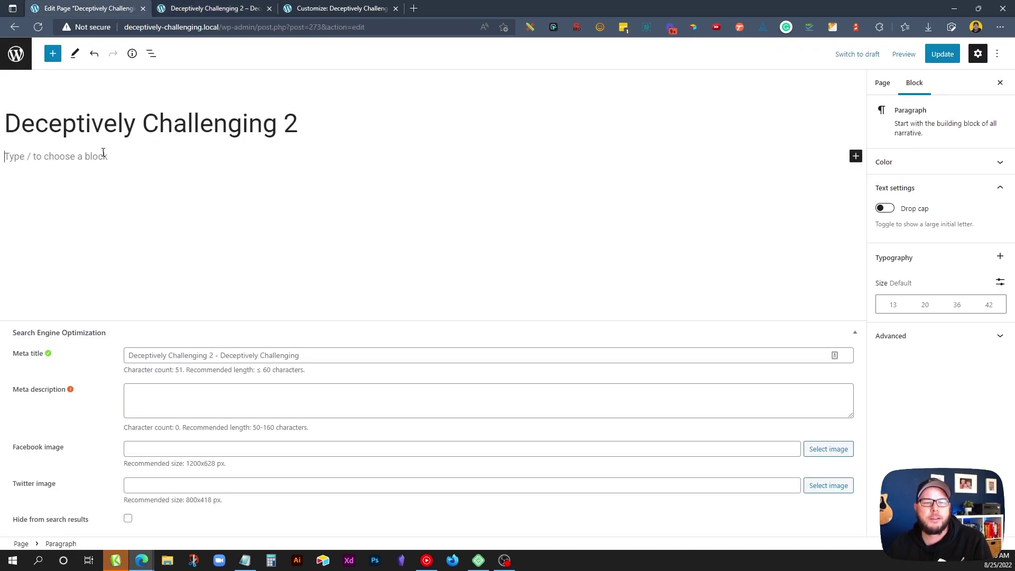
type("/con")
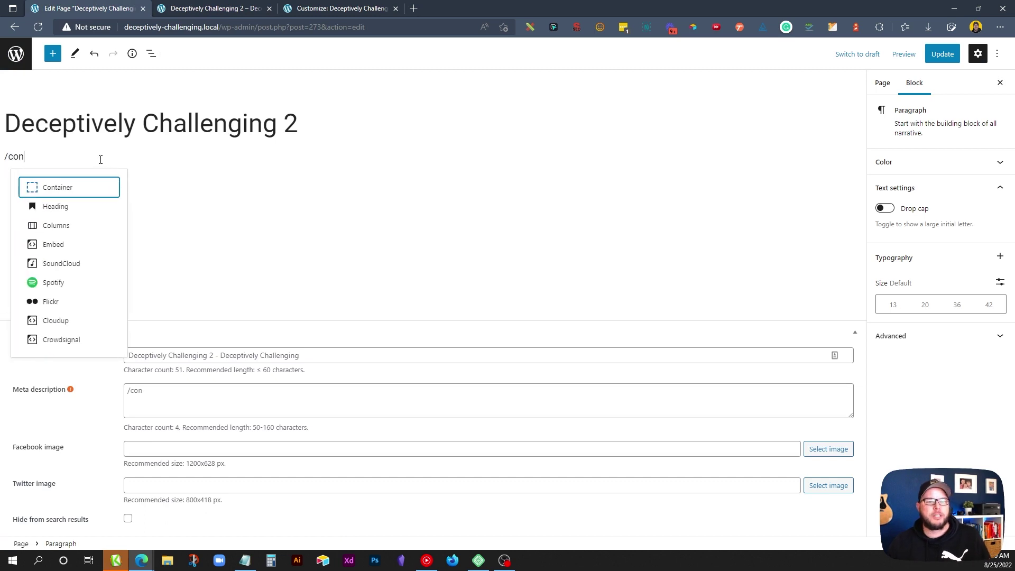
left_click(74, 188)
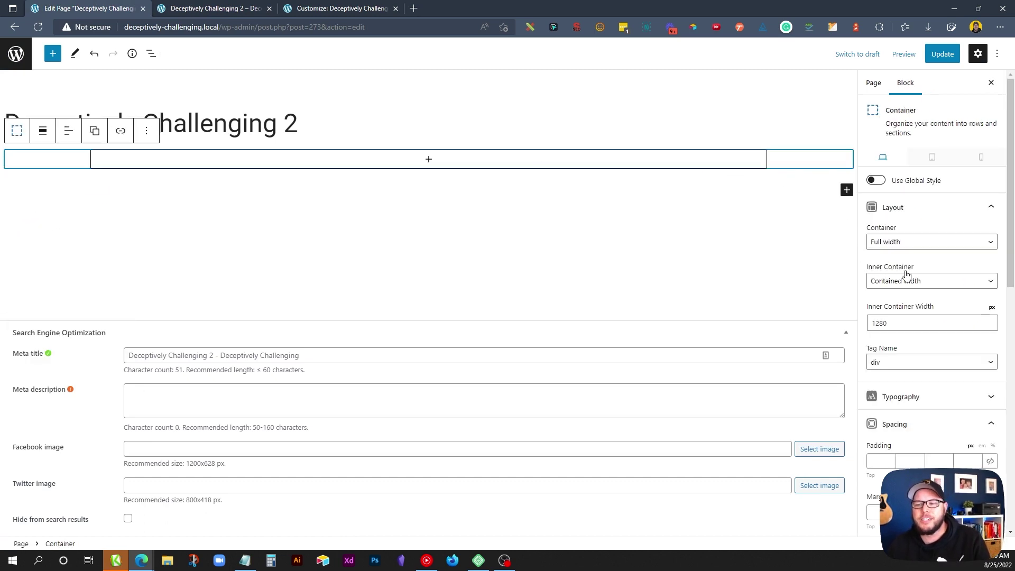
left_click(893, 286)
left_click(894, 297)
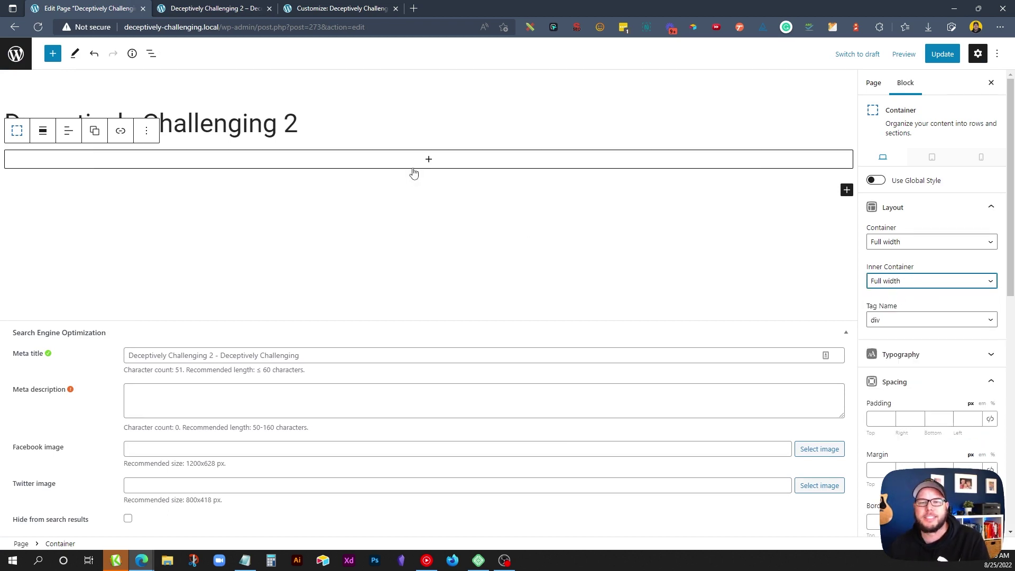
Step: Insert a two-column Grid block inside the container
left_click(428, 159)
left_click(424, 281)
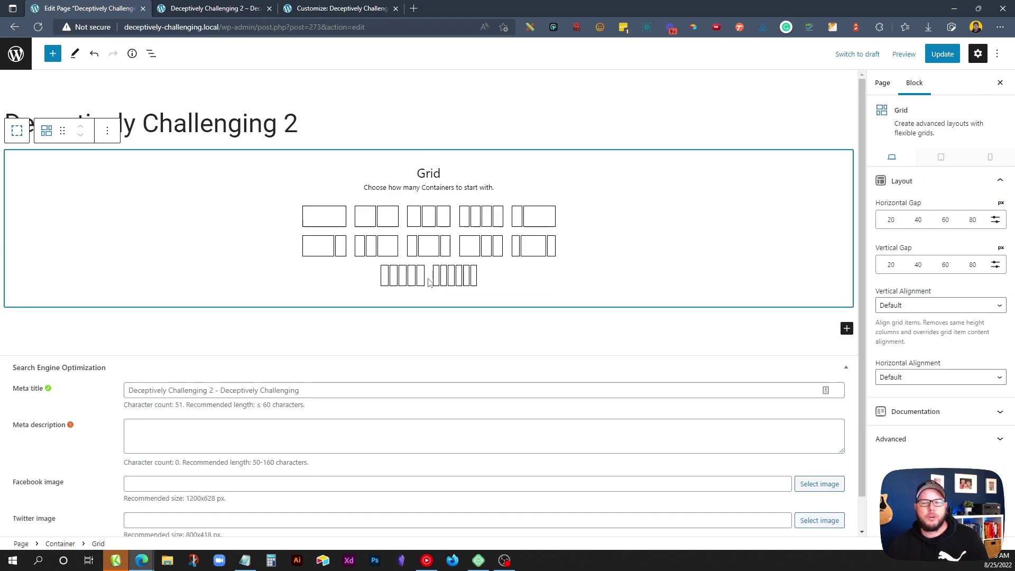
left_click(390, 225)
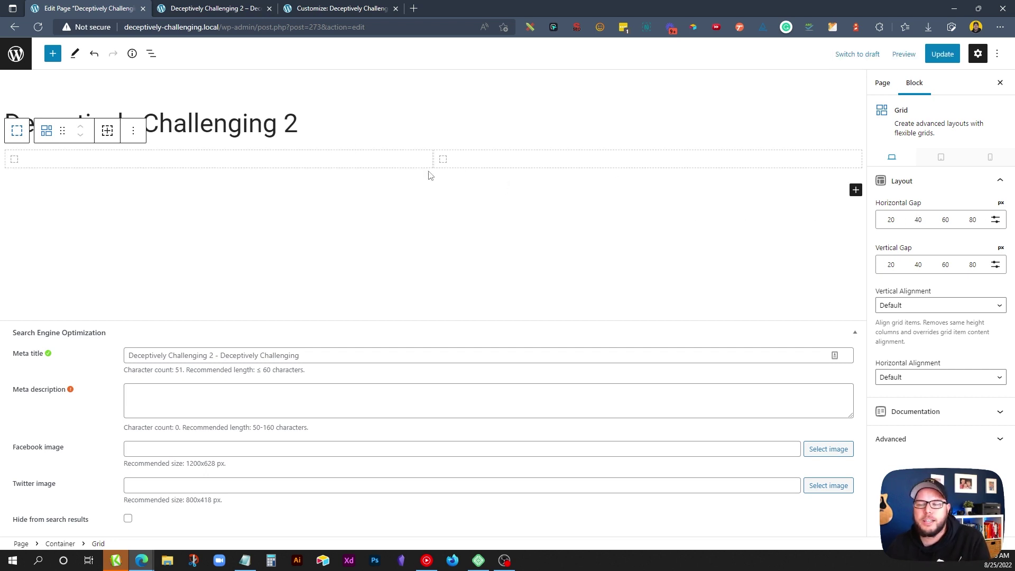
Step: Set the office photo from the Media Library as the left column's background image
left_click(379, 168)
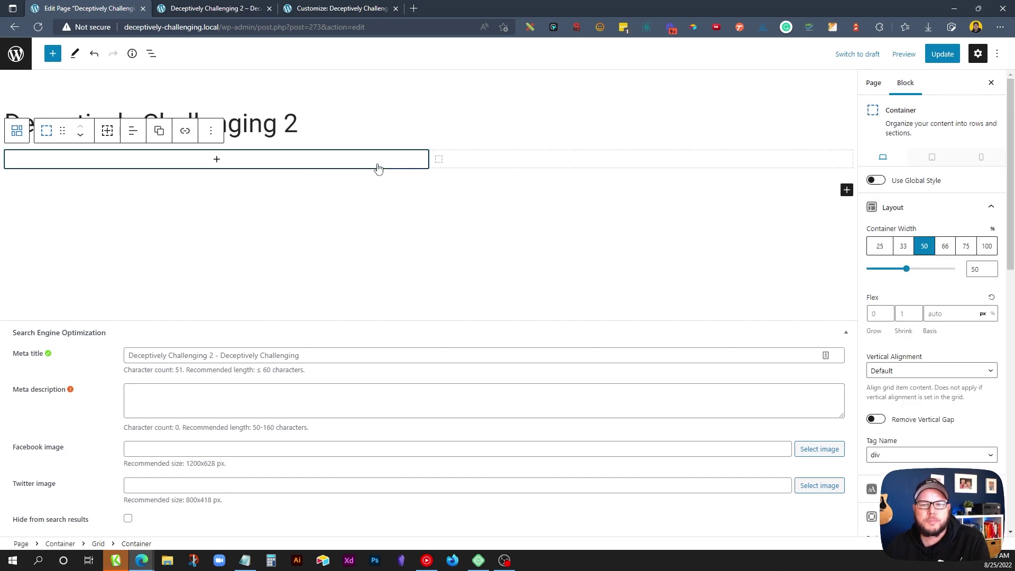
scroll(932, 371, "down", 3)
scroll(931, 367, "down", 10)
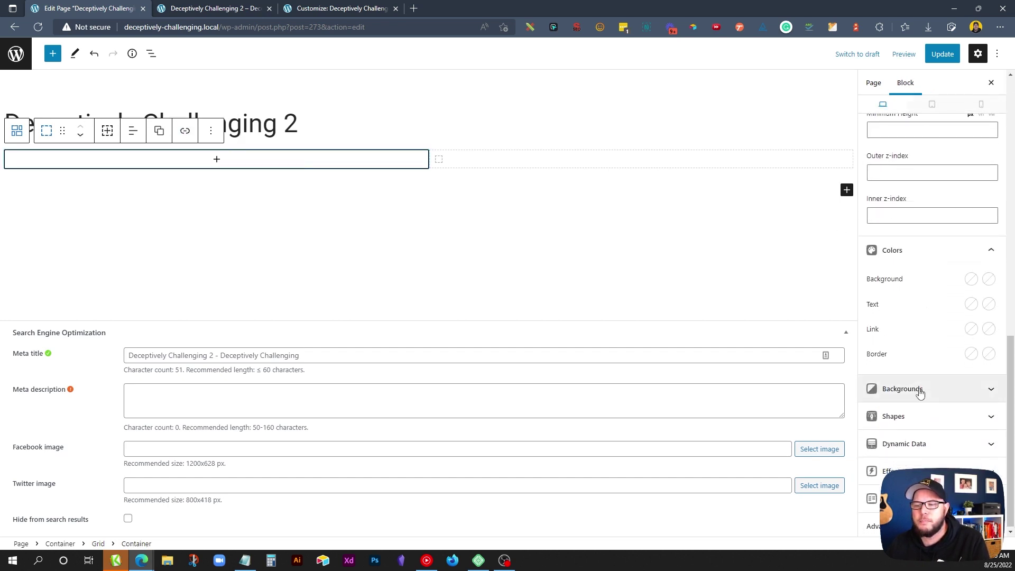
left_click(918, 390)
scroll(930, 360, "down", 2)
left_click(983, 359)
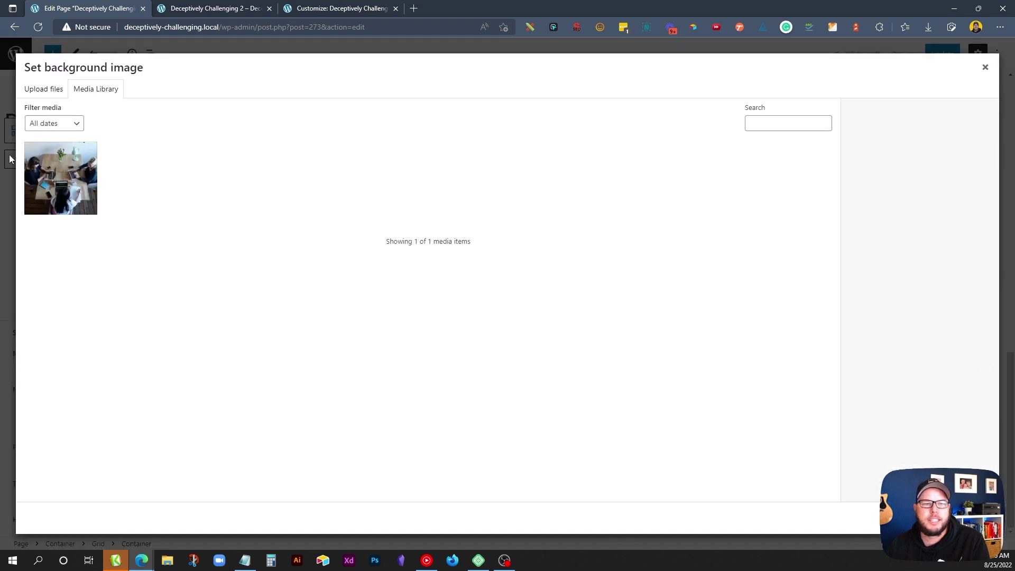
left_click(65, 202)
left_click(952, 517)
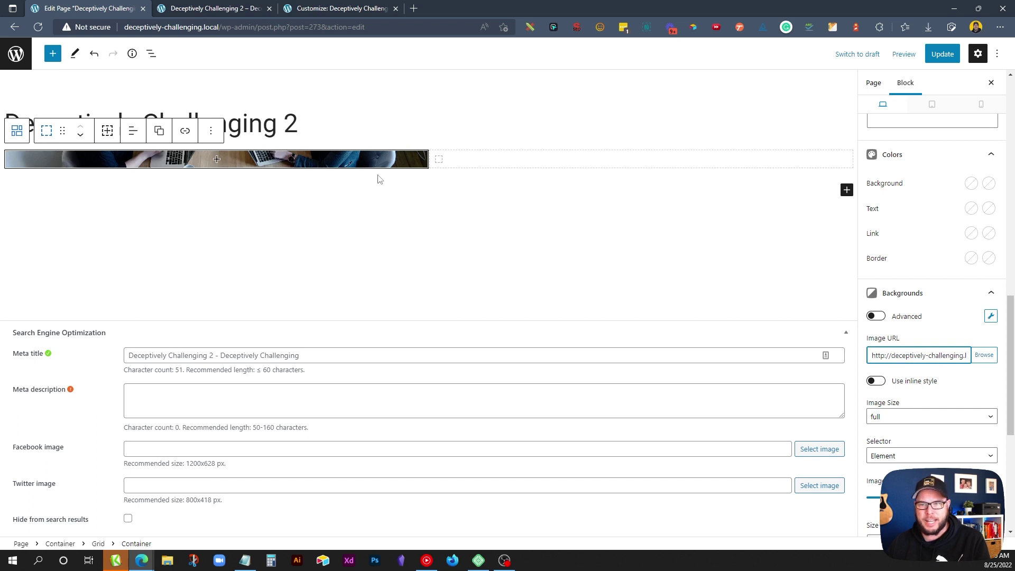
Step: Give the left column a minimum height of 400
scroll(974, 298, "up", 5)
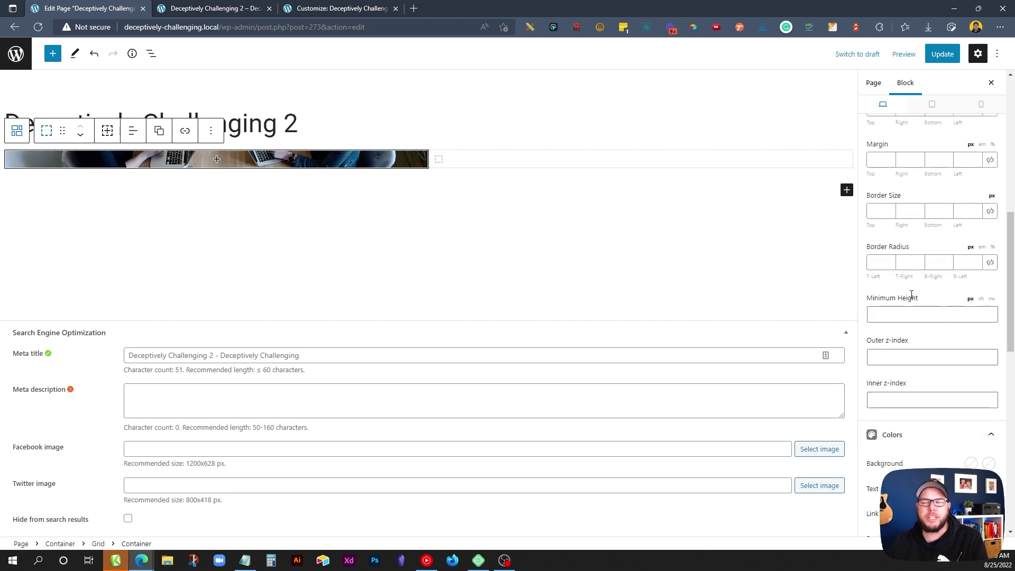
left_click(909, 316)
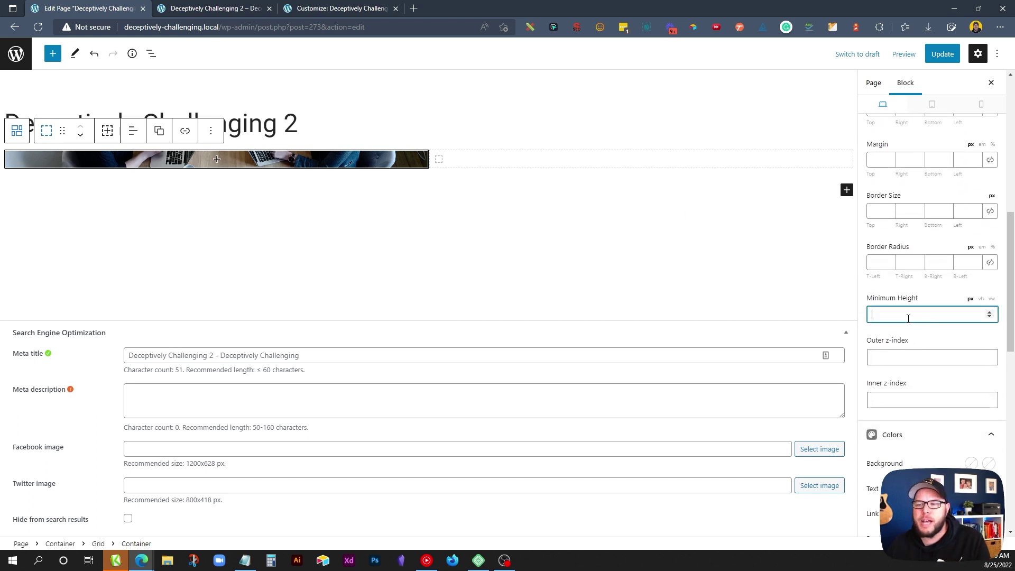
type("400")
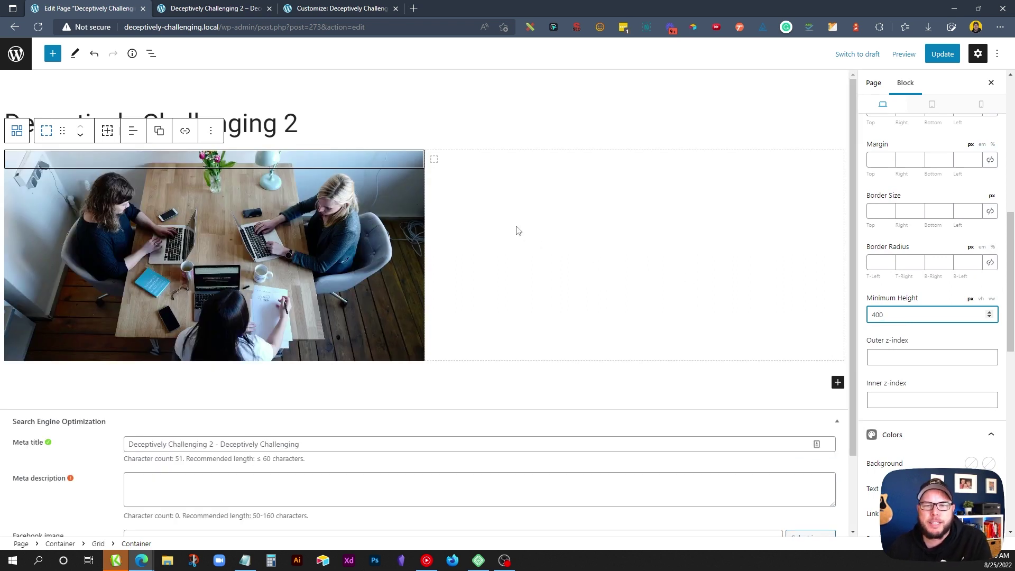
left_click(500, 204)
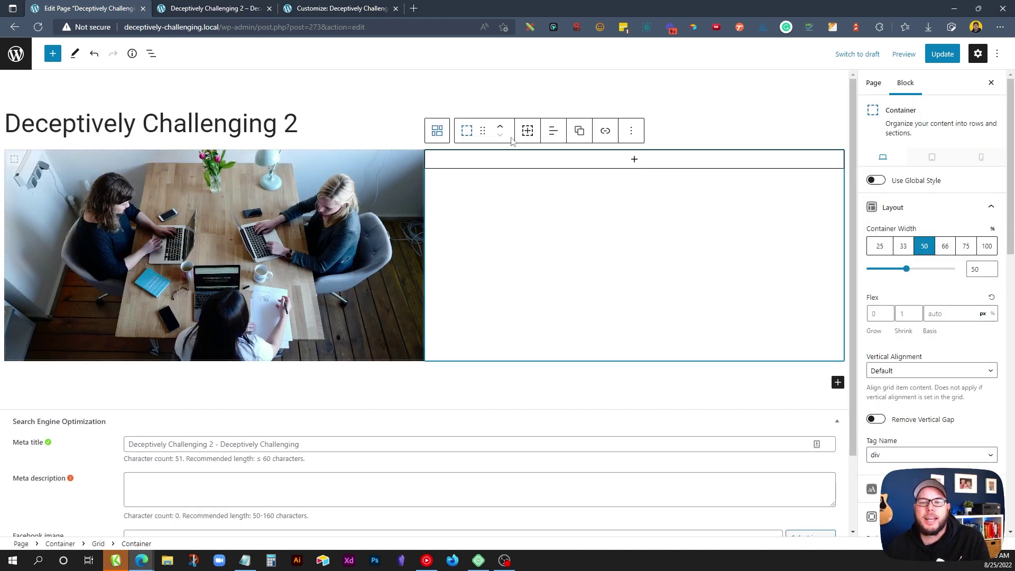
Step: Add the headline 'This is a headline.' and placeholder paragraphs to the right column
left_click(589, 159)
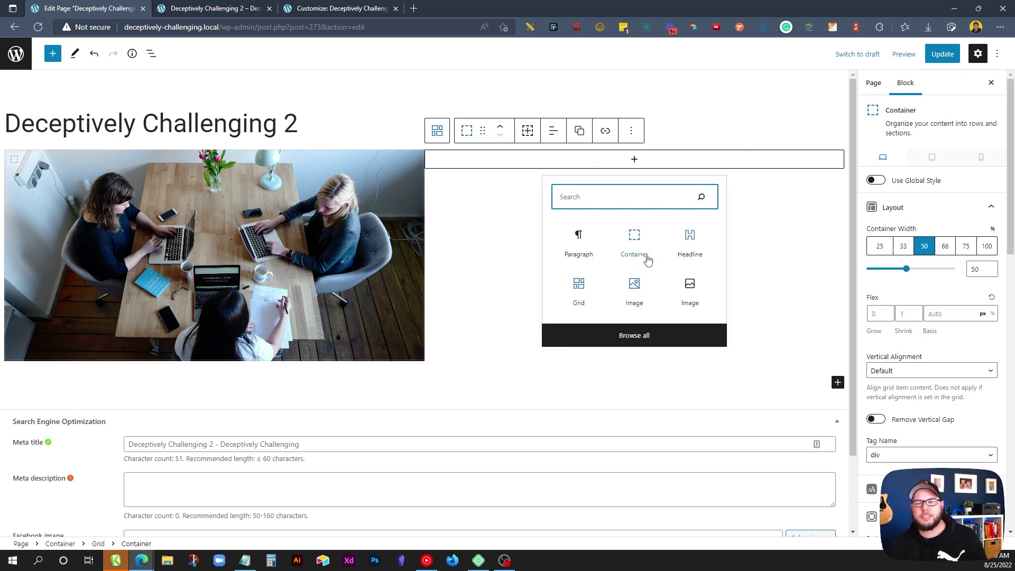
left_click(686, 239)
type("This is a headline.")
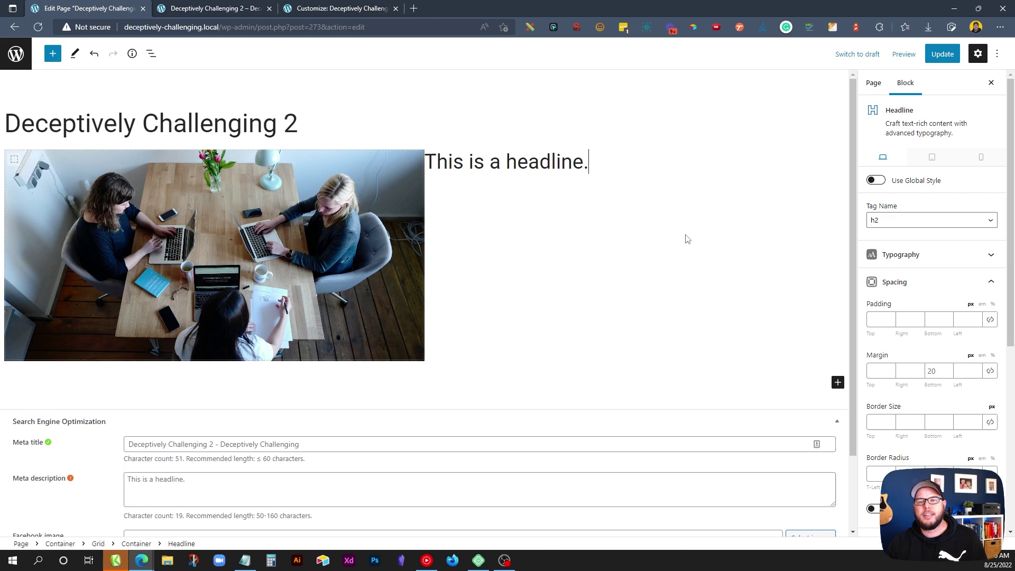
key("Return")
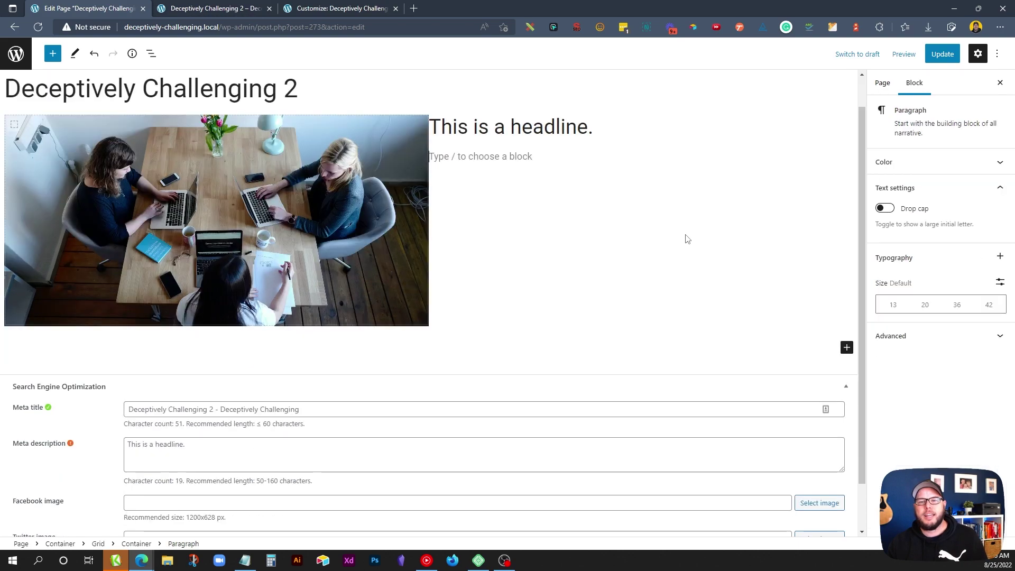
type(".wi2")
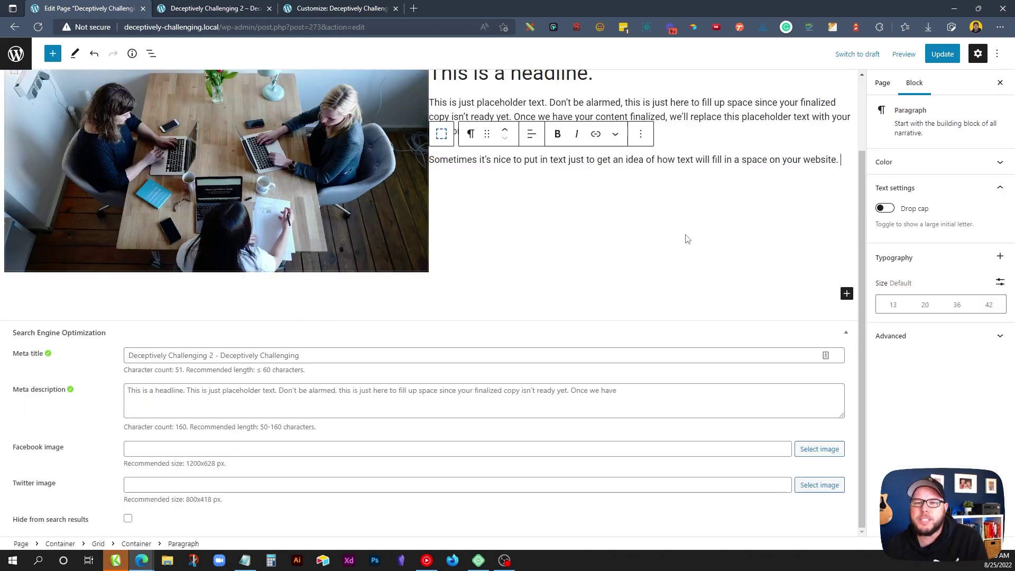
scroll(671, 220, "up", 3)
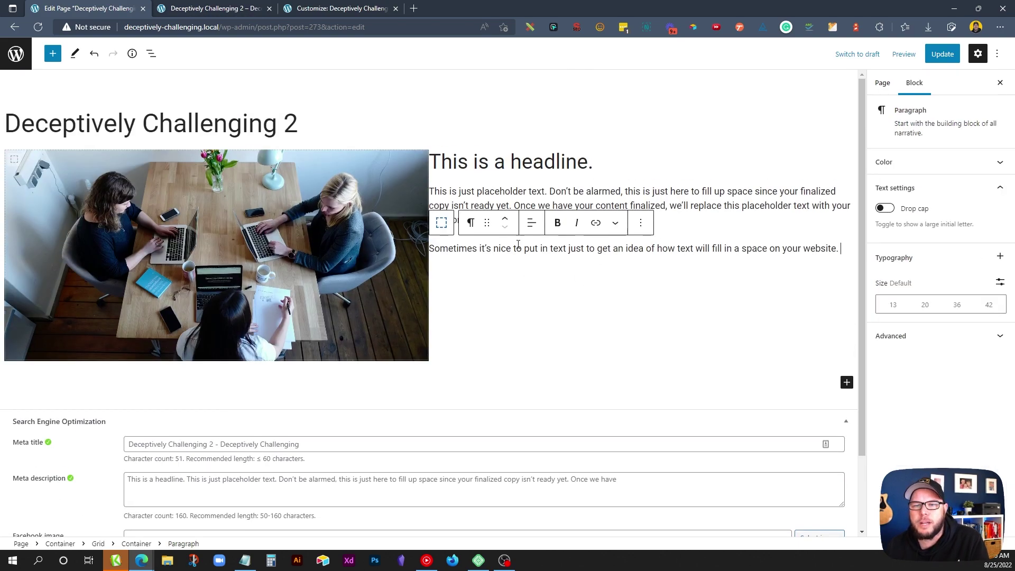
Step: Vertically centre the right column's content beside the photo
left_click(443, 226)
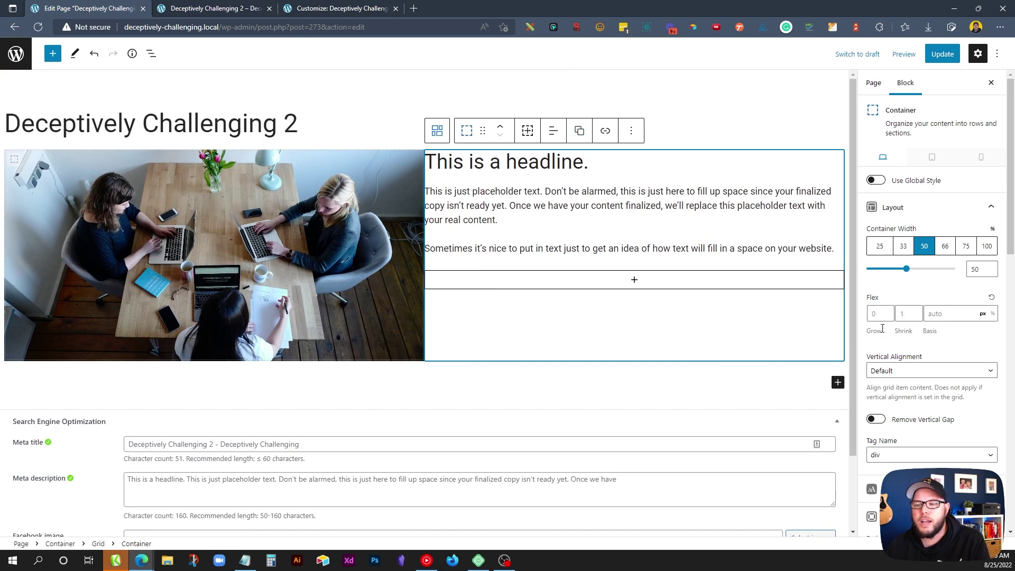
left_click(895, 371)
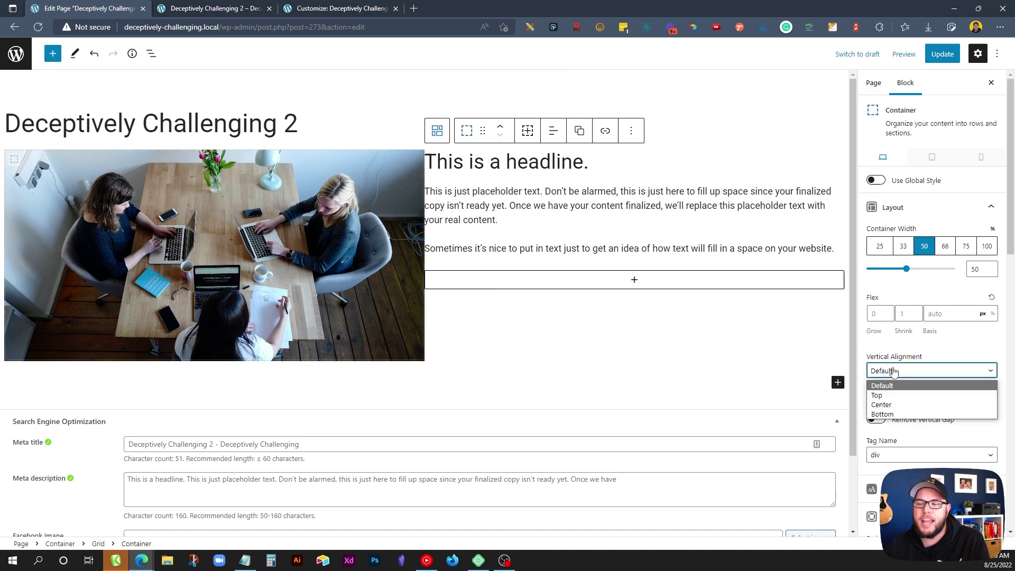
left_click(888, 405)
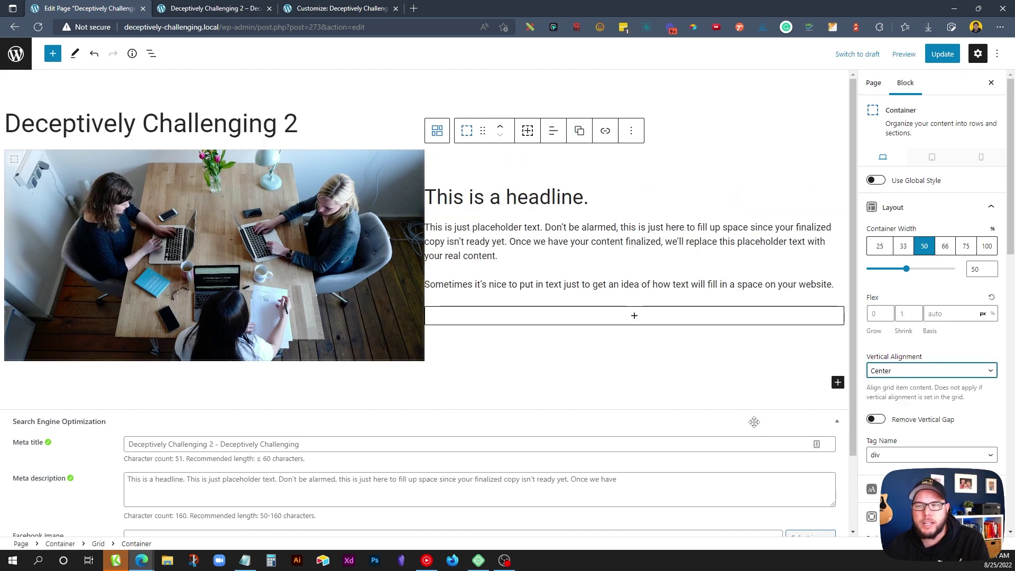
Step: Preview the layout, then select the text column's parent container
left_click(992, 83)
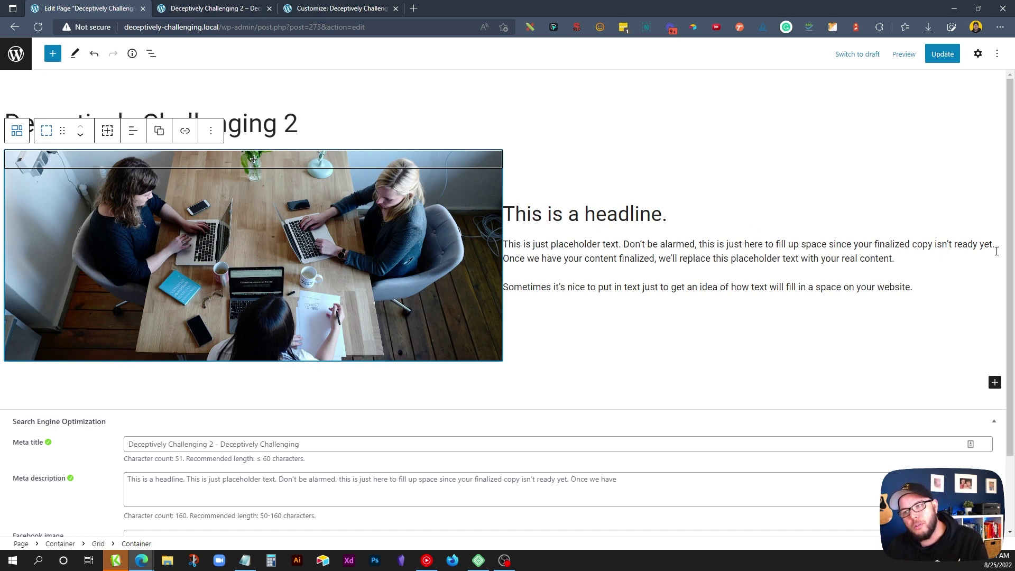
left_click(978, 54)
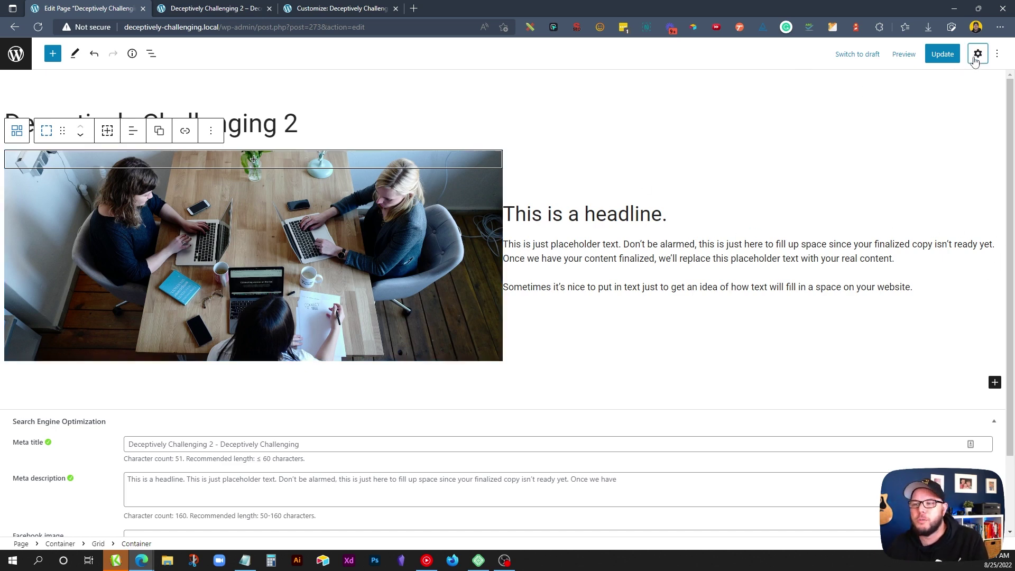
left_click(575, 242)
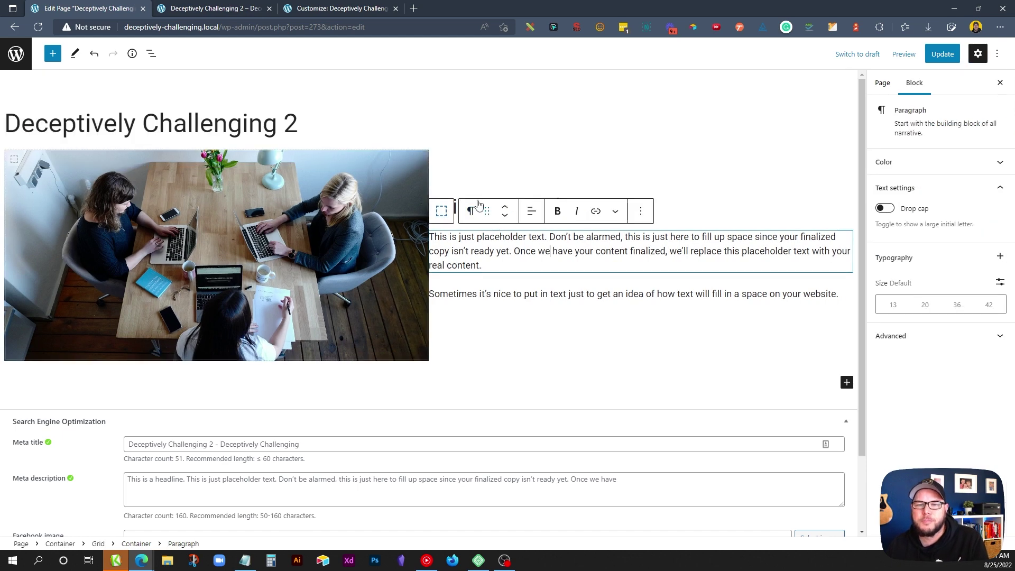
left_click(440, 211)
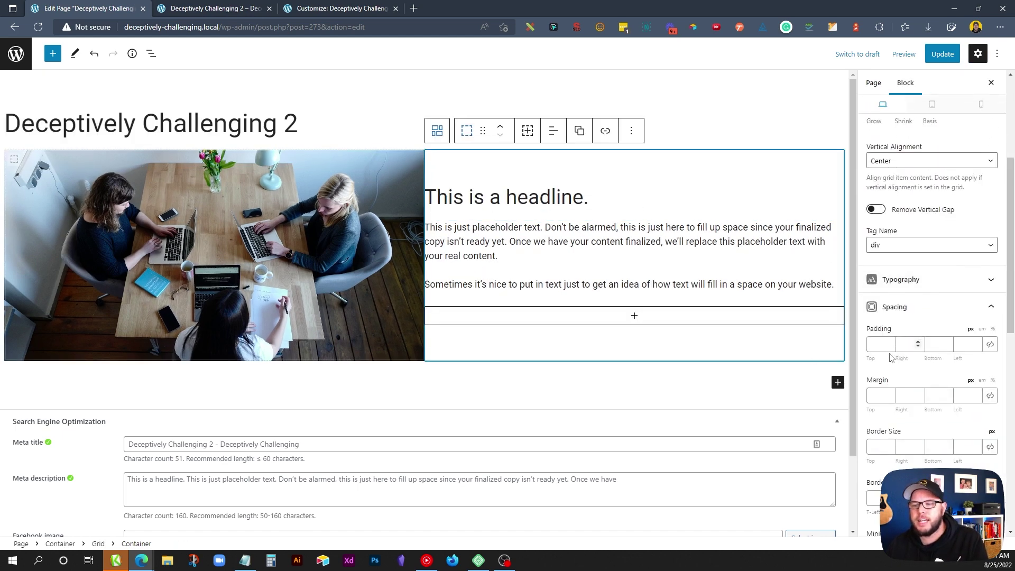
Step: Set the container padding to 24px top, right and bottom and 48px left
left_click(880, 344)
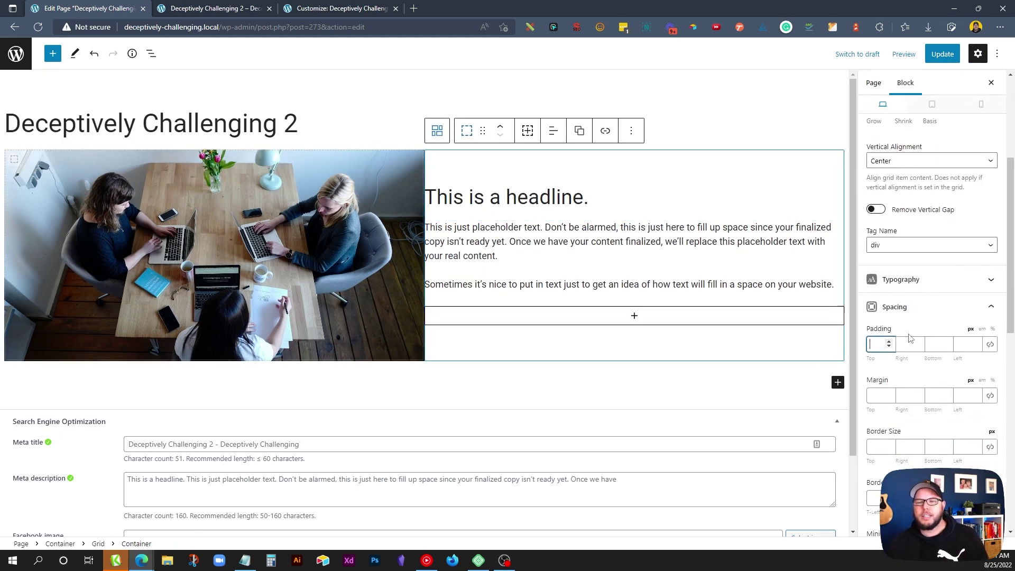
type("24")
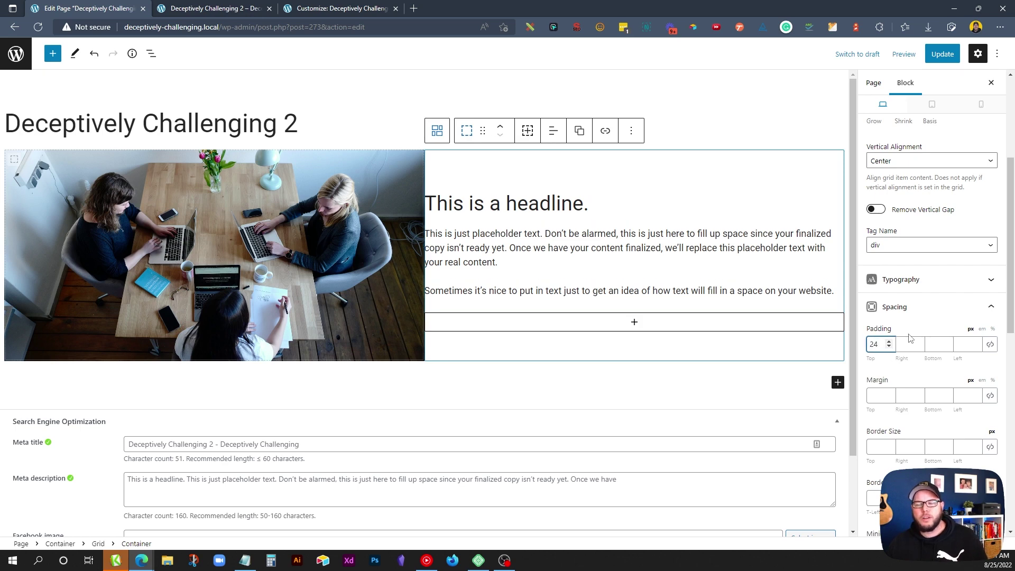
key("Tab")
key("Tab")
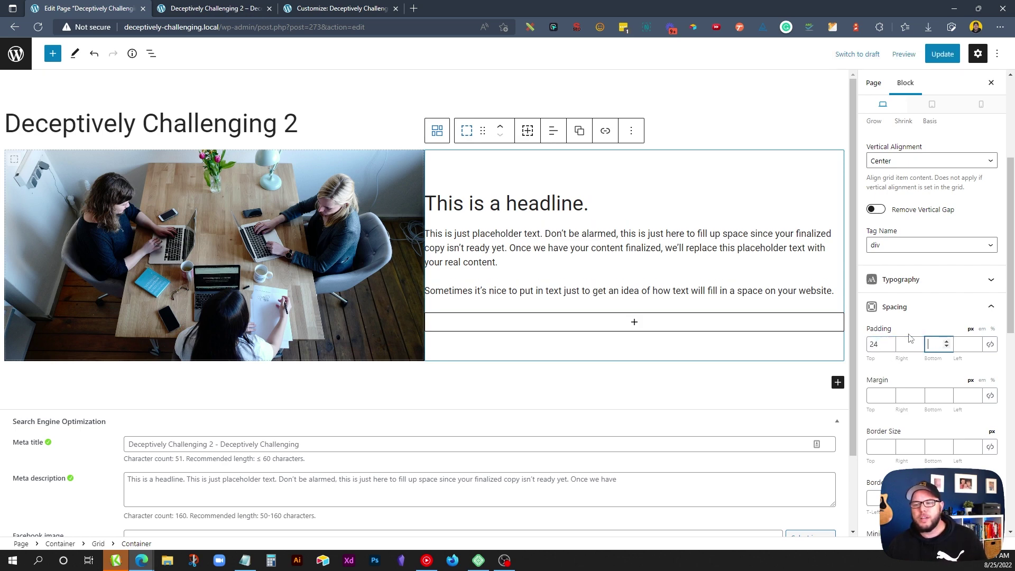
type("24")
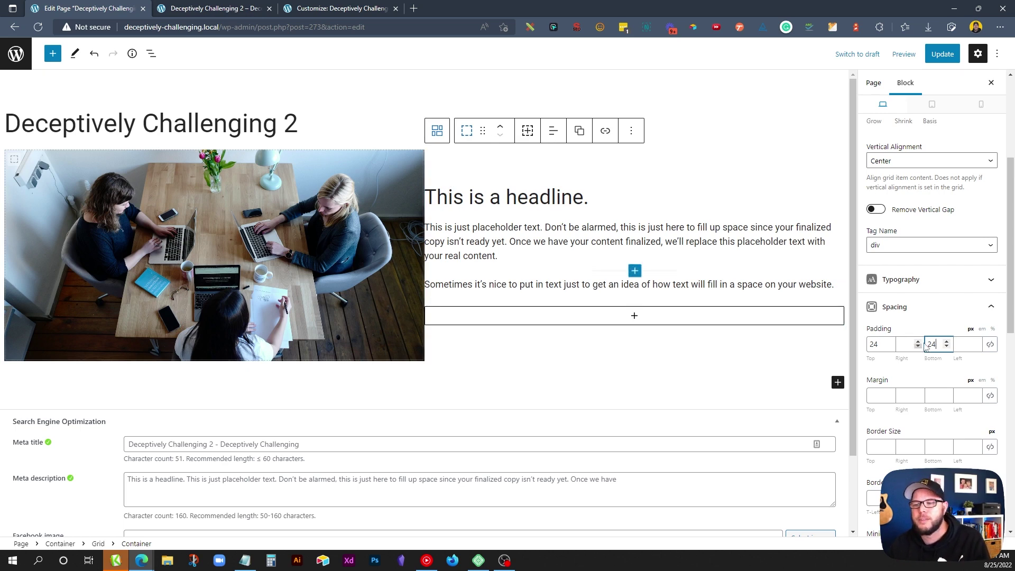
key("Tab")
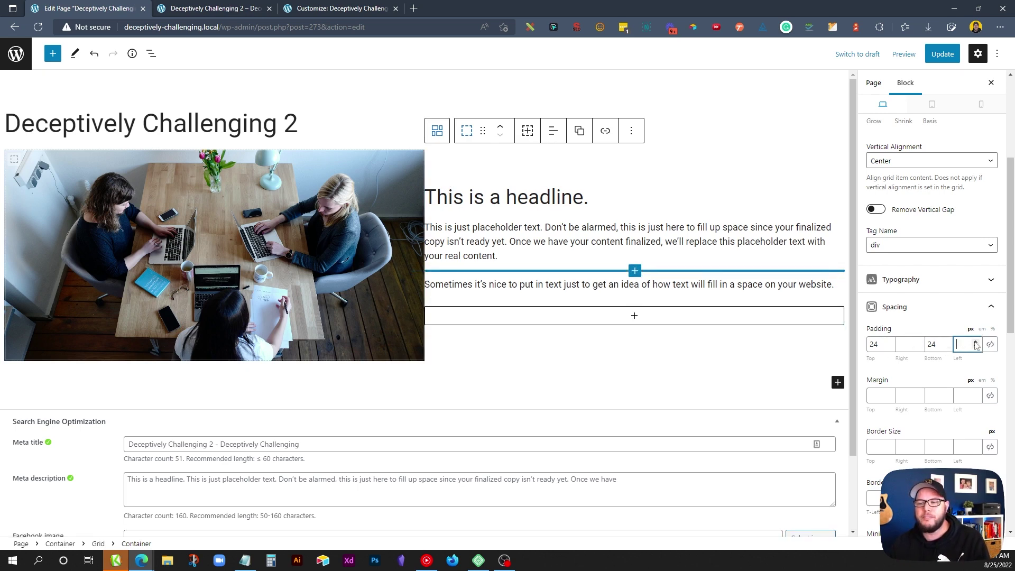
type("48")
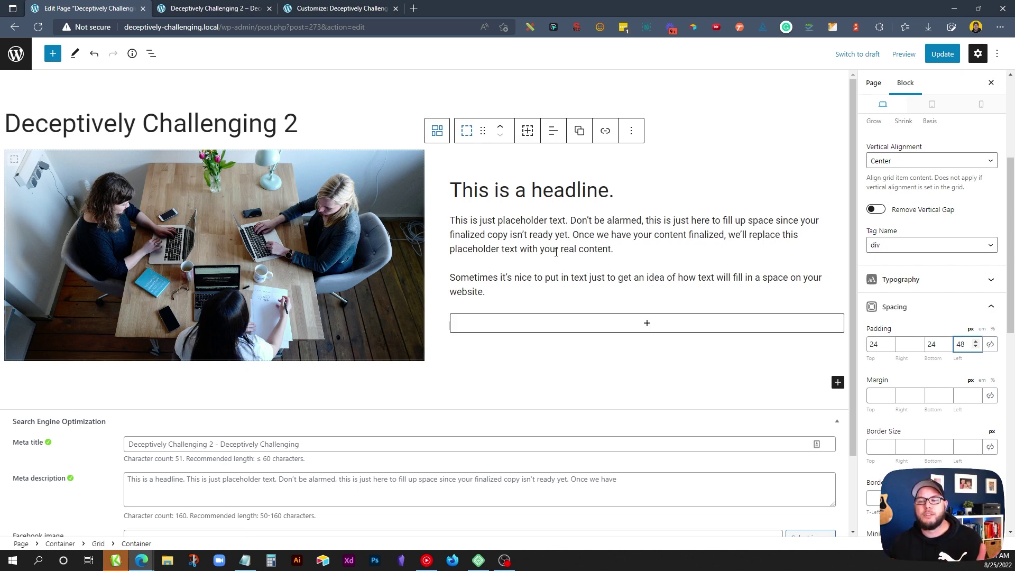
left_click(911, 344)
type("24")
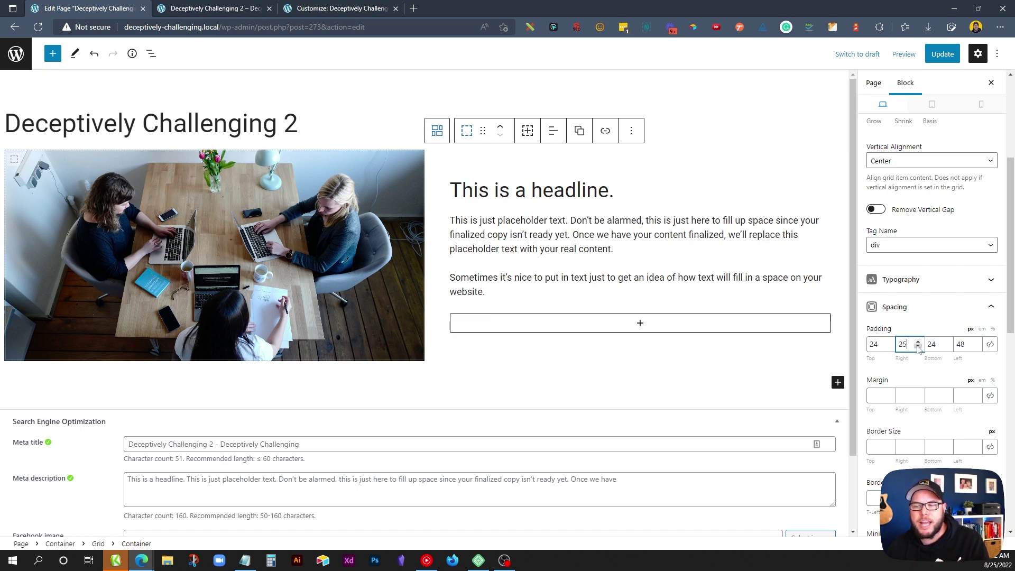
left_click_drag(914, 344, 894, 342)
left_click(907, 342)
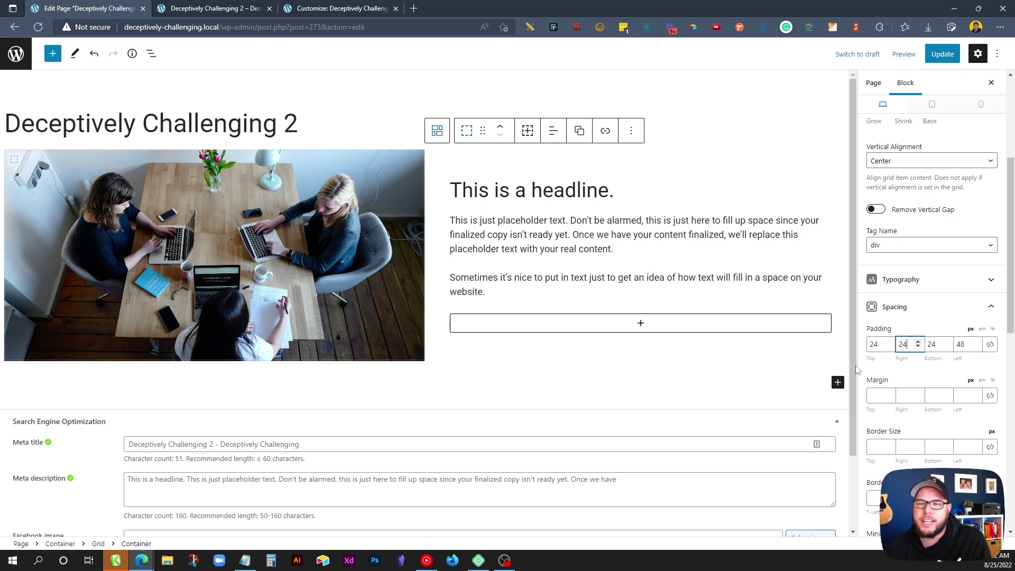
Step: Save the page edits with Update
left_click(494, 292)
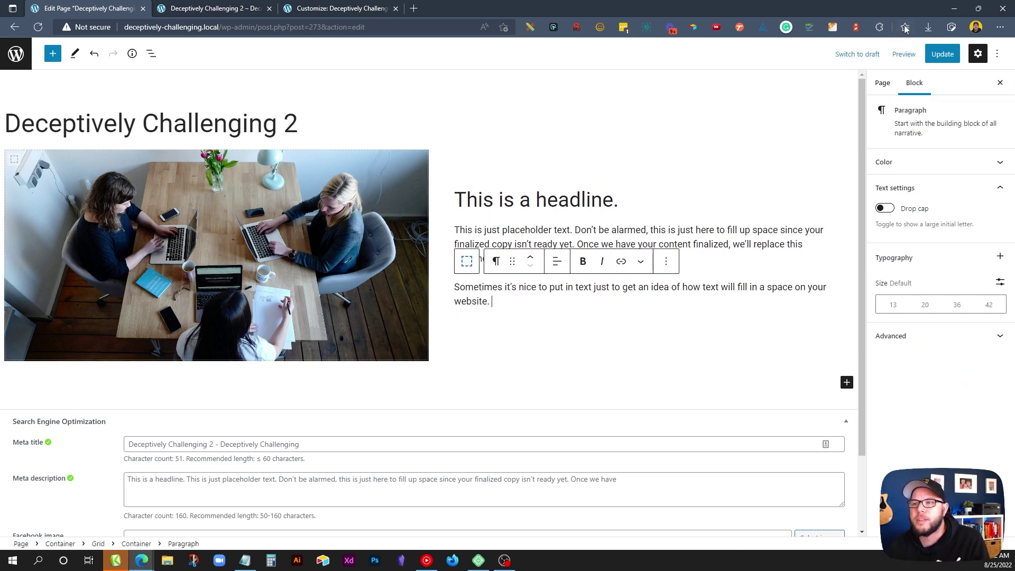
left_click(951, 60)
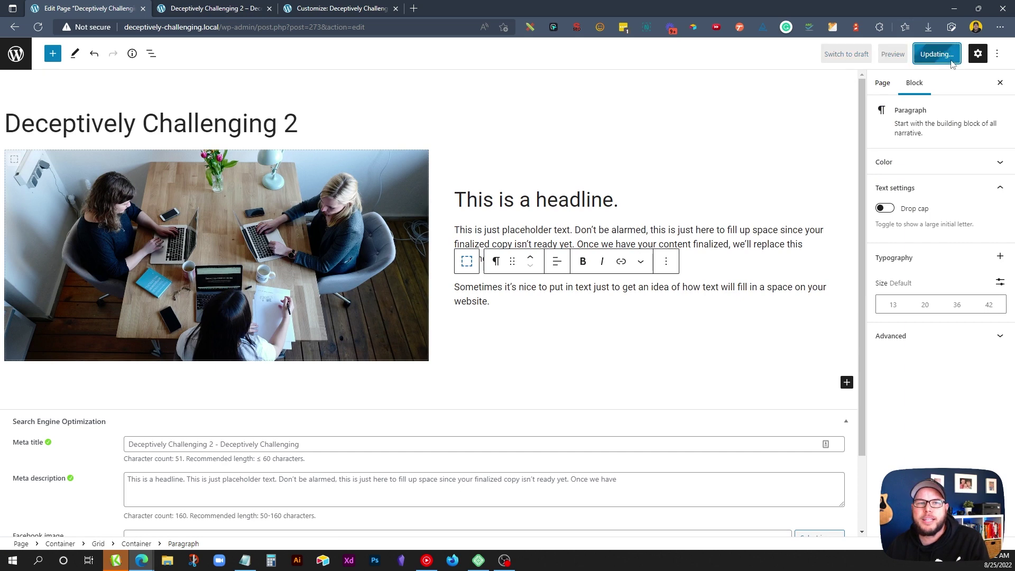
left_click(269, 8)
Step: Cut the .half-container-width rule from Additional CSS and publish the change
left_click(222, 8)
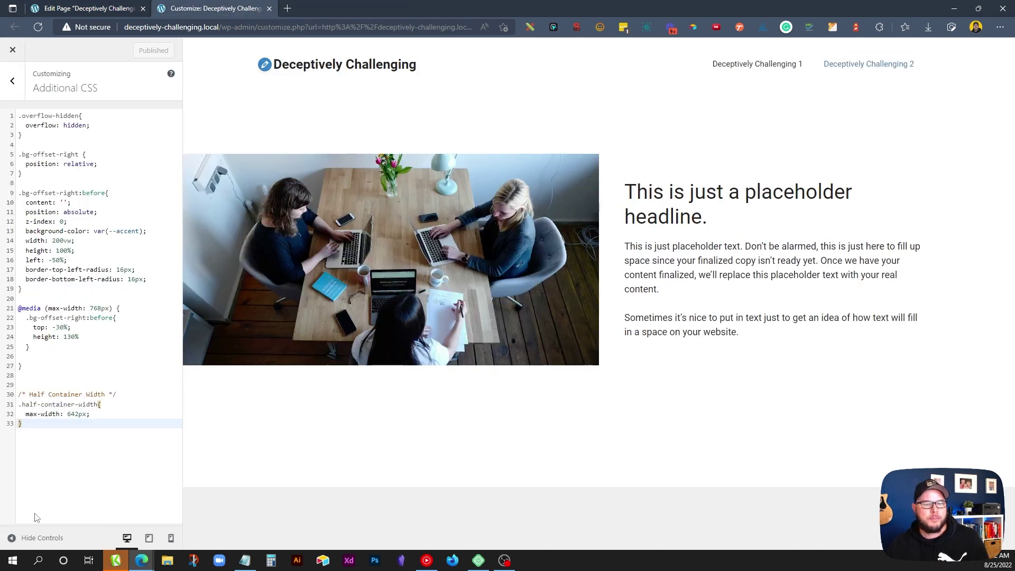
left_click_drag(37, 518, 3, 392)
key("ctrl+x")
left_click(138, 50)
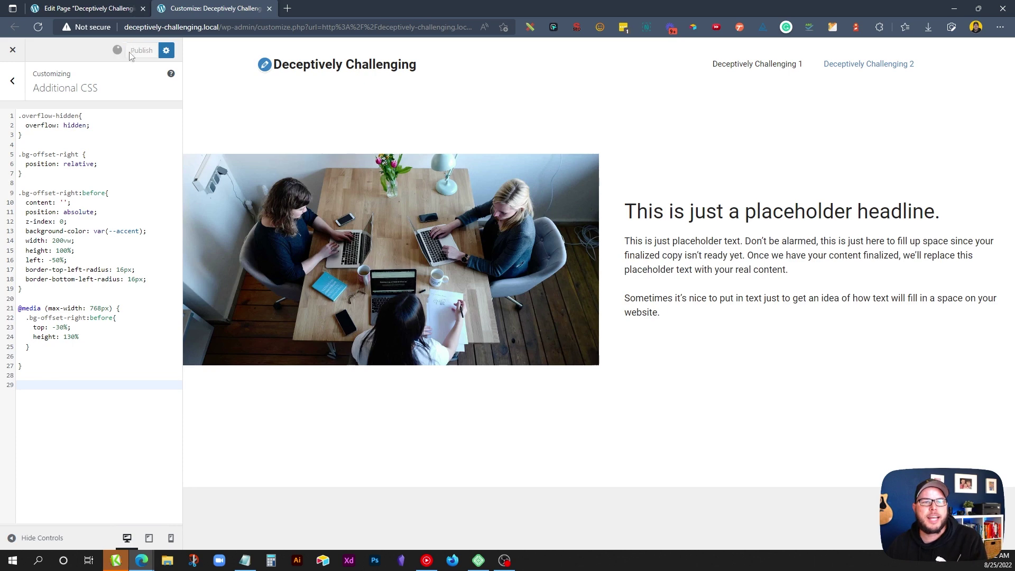
Step: View the live page, photo beside padded text, then return to the editor
left_click(109, 8)
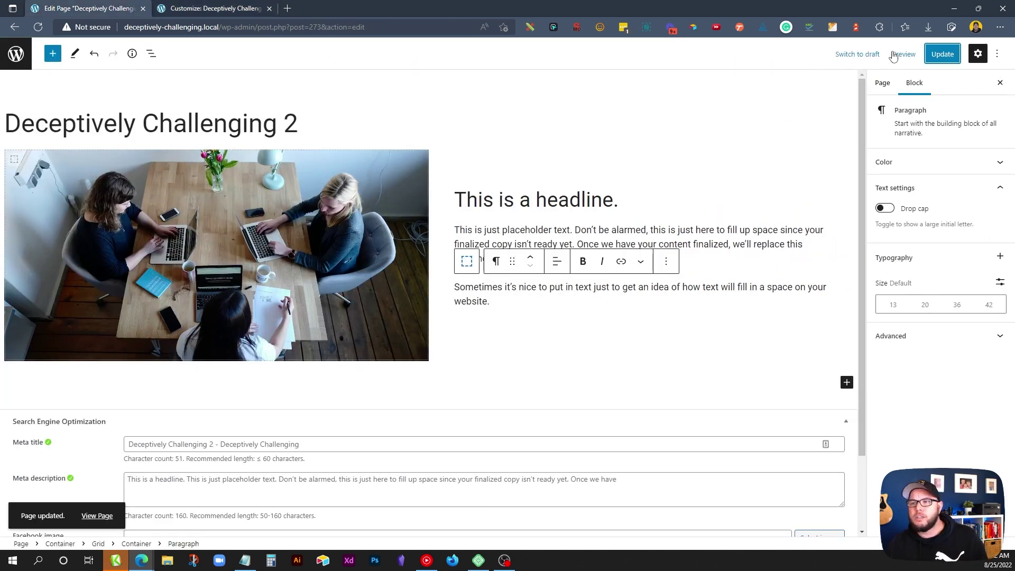
left_click(883, 82)
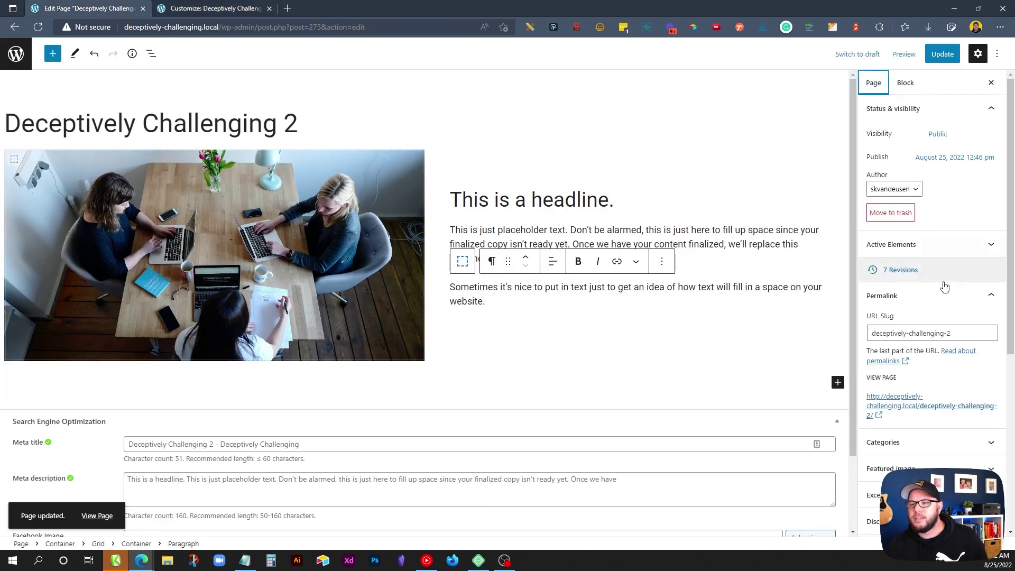
left_click(898, 407)
left_click(222, 8)
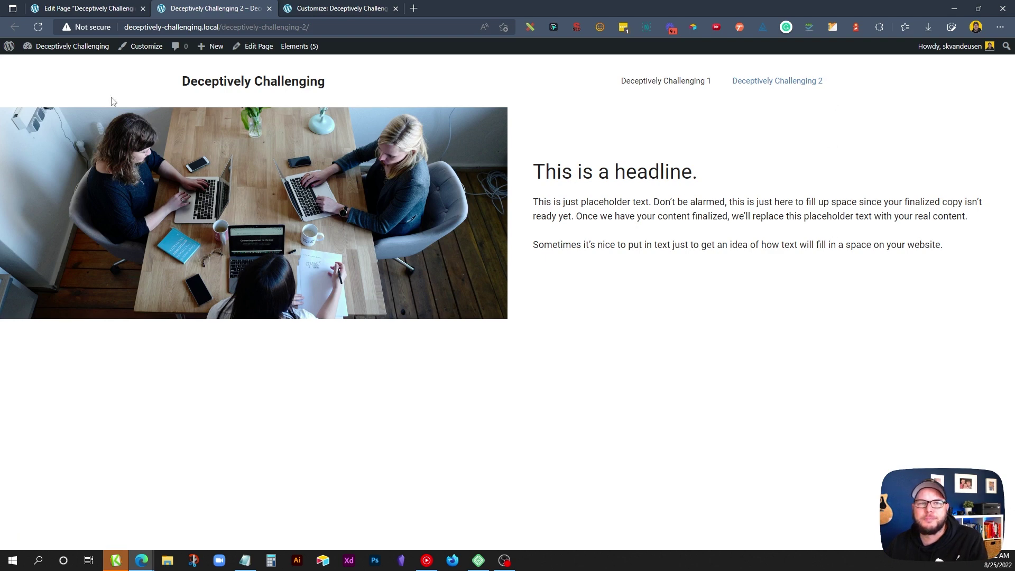
left_click(82, 8)
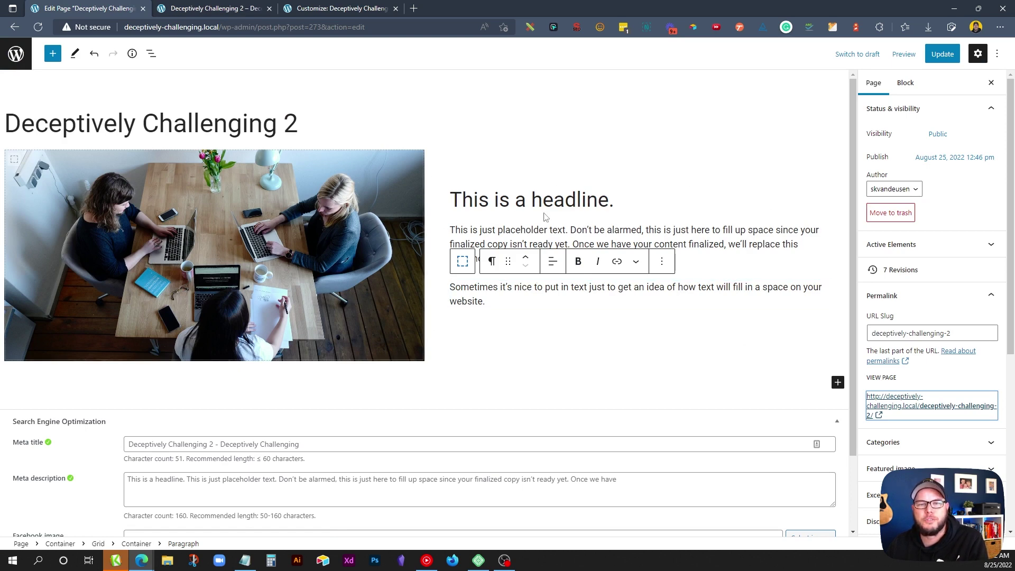
Step: Navigate in the Customizer to Layout > Container settings
left_click(253, 7)
left_click(317, 8)
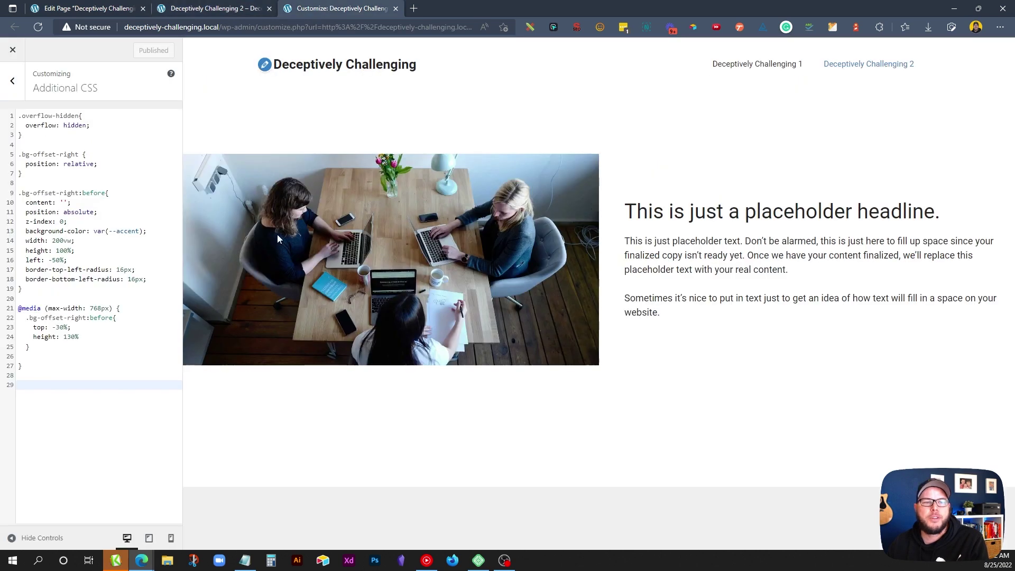
left_click(12, 80)
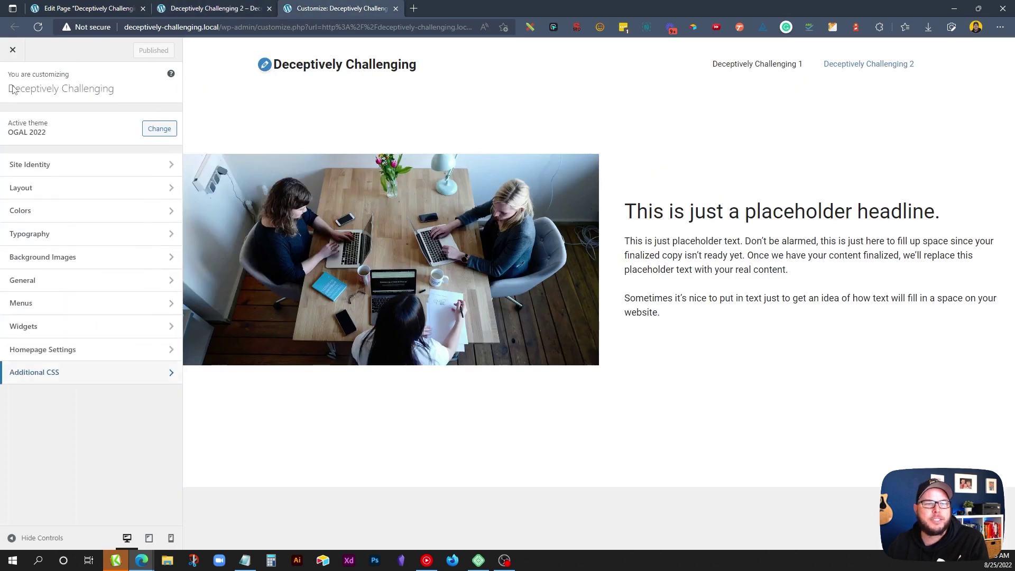
left_click(82, 190)
left_click(79, 121)
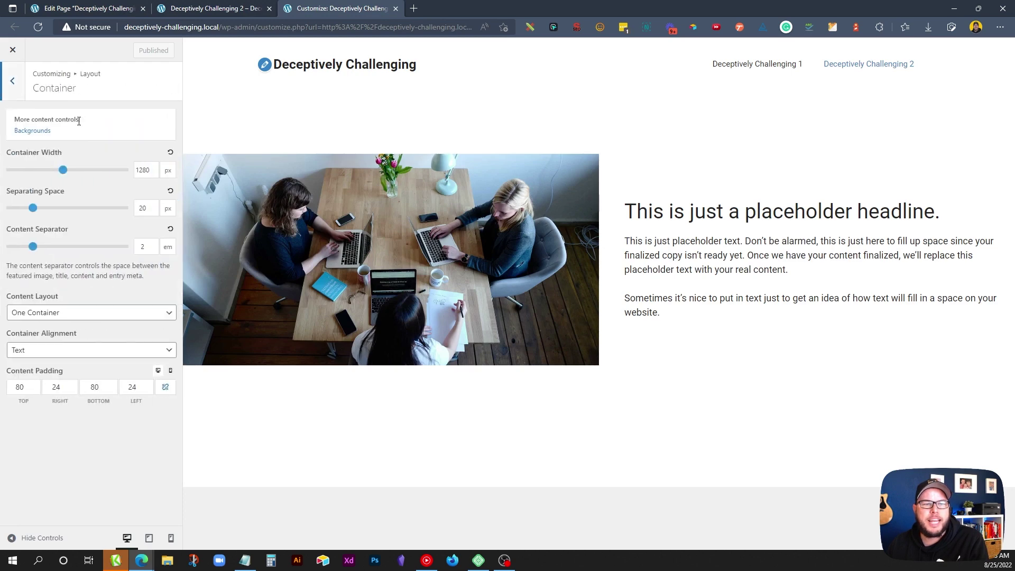
Step: Select the 1280 Container Width value and launch the Calculator
double_click(147, 170)
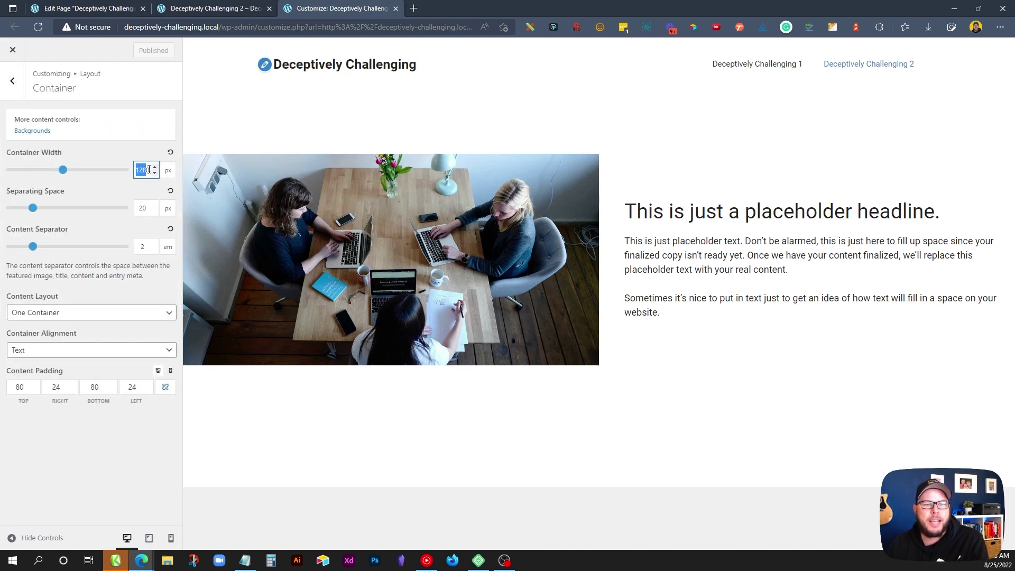
left_click(145, 170)
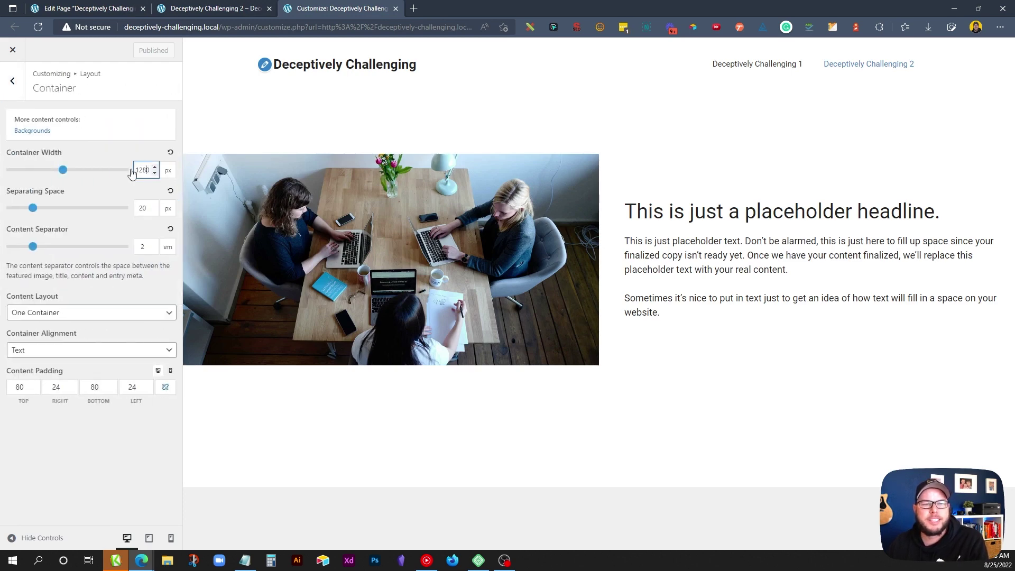
double_click(142, 169)
left_click(141, 169)
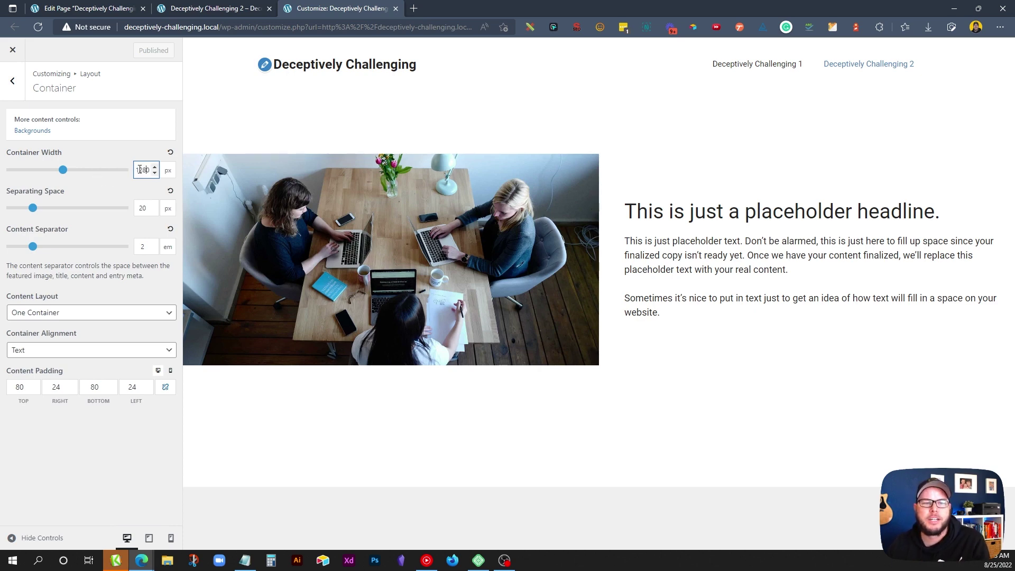
double_click(140, 169)
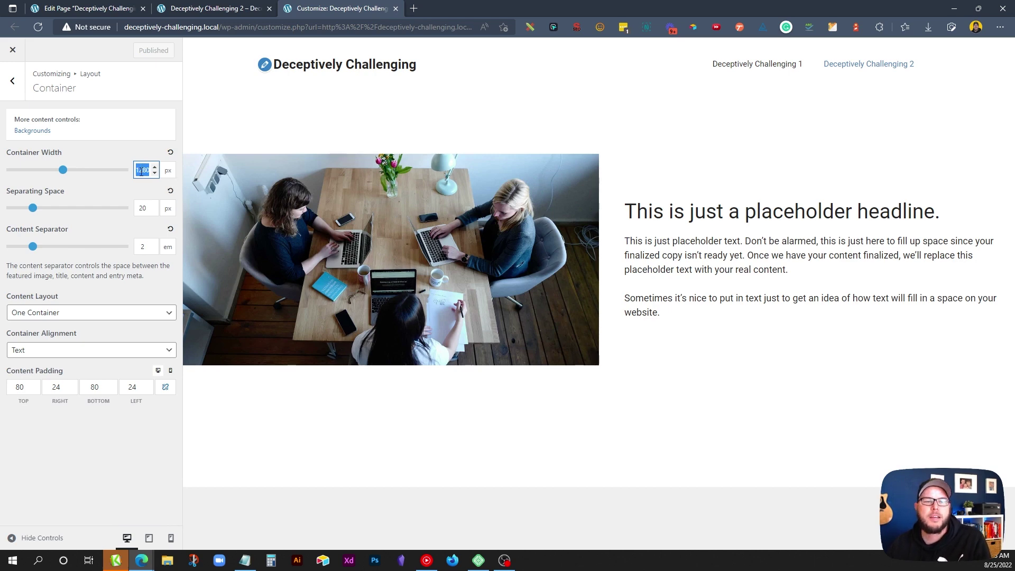
left_click(140, 170)
left_click_drag(138, 170, 152, 170)
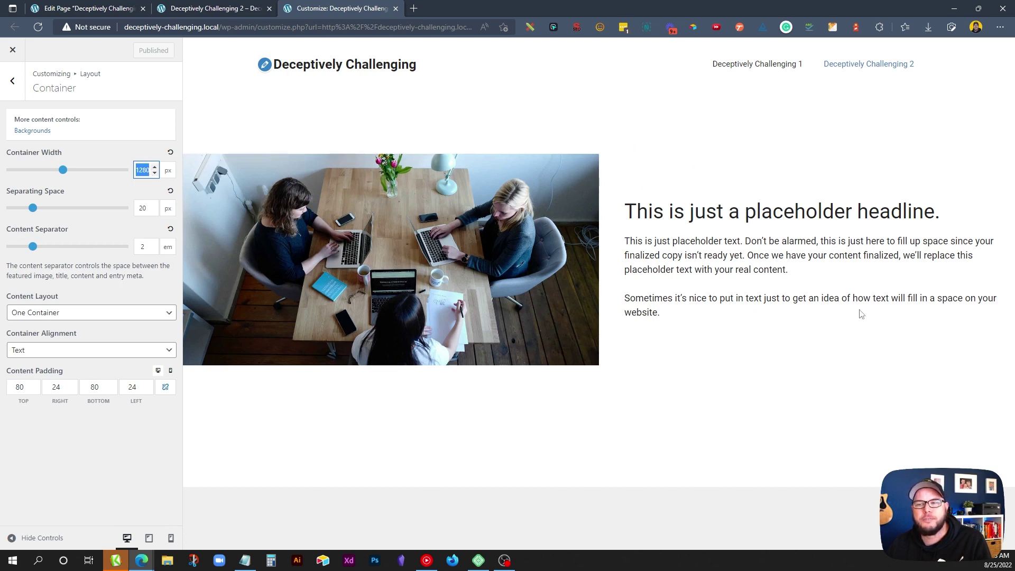
key("super+7")
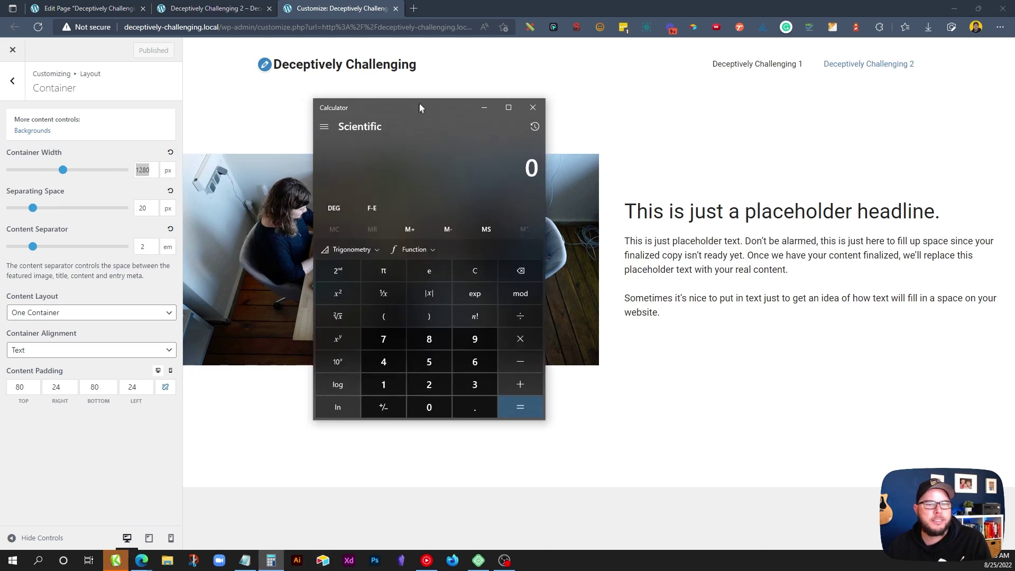
Step: Calculate 1280 ÷ 2 = 640, close Calculator, and return to the editor
type("12870")
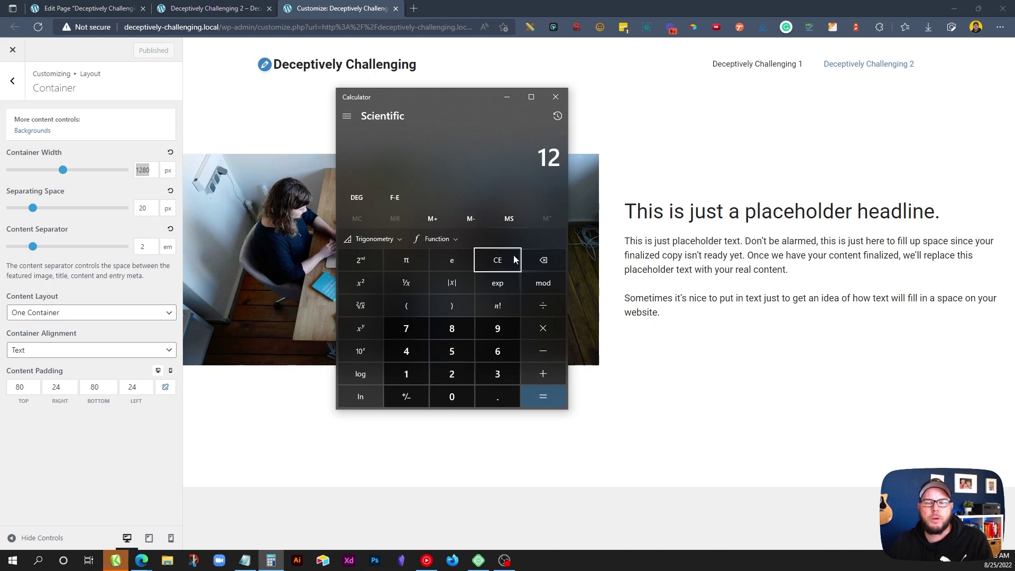
key("BackSpace")
key("BackSpace")
type("0/2")
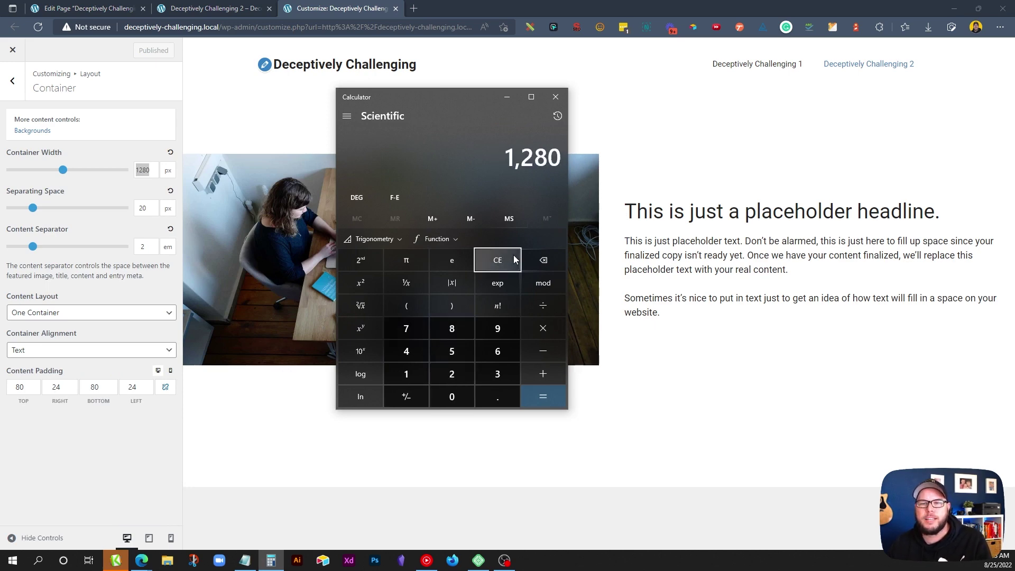
key("Return")
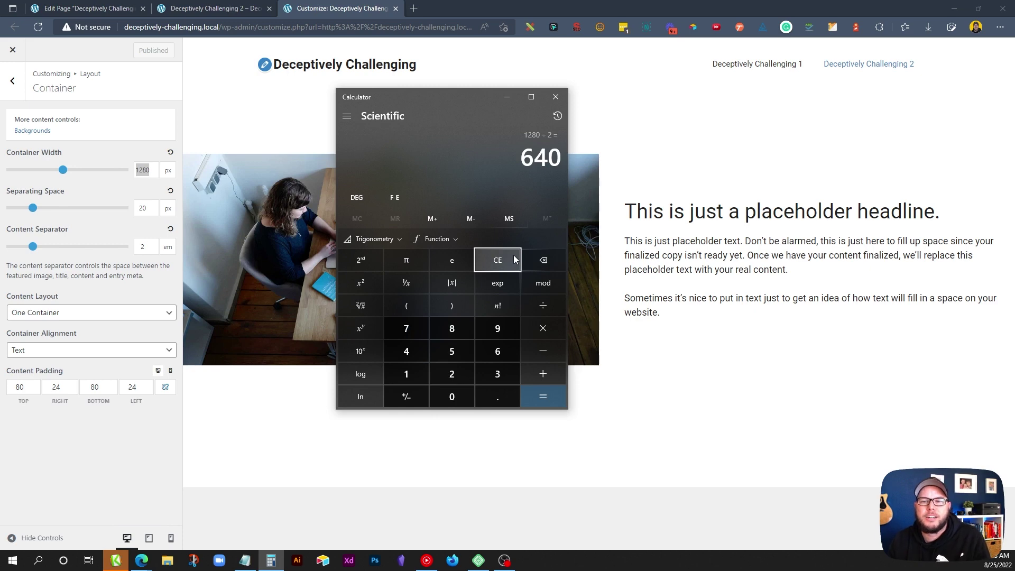
left_click(668, 197)
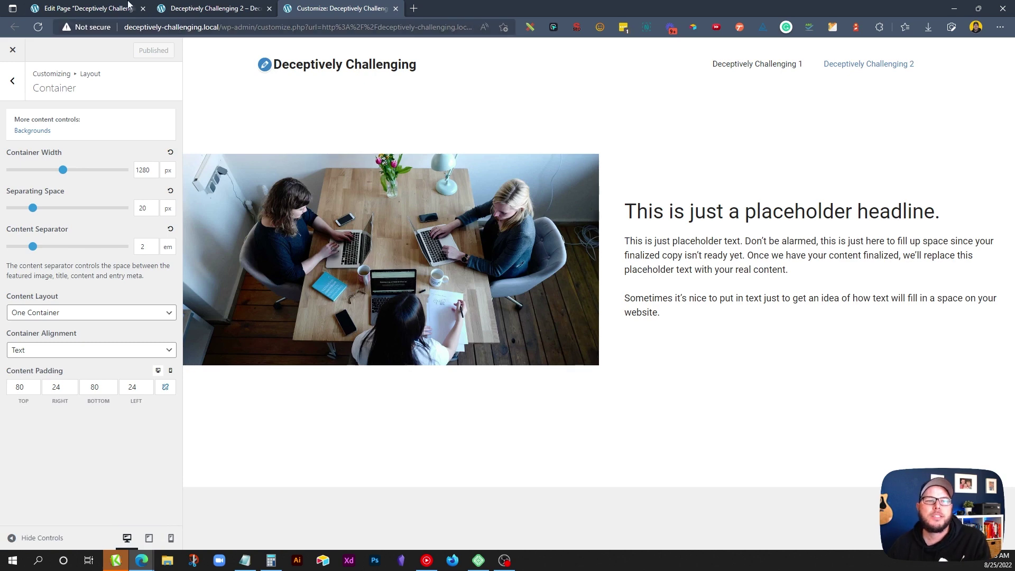
left_click(98, 5)
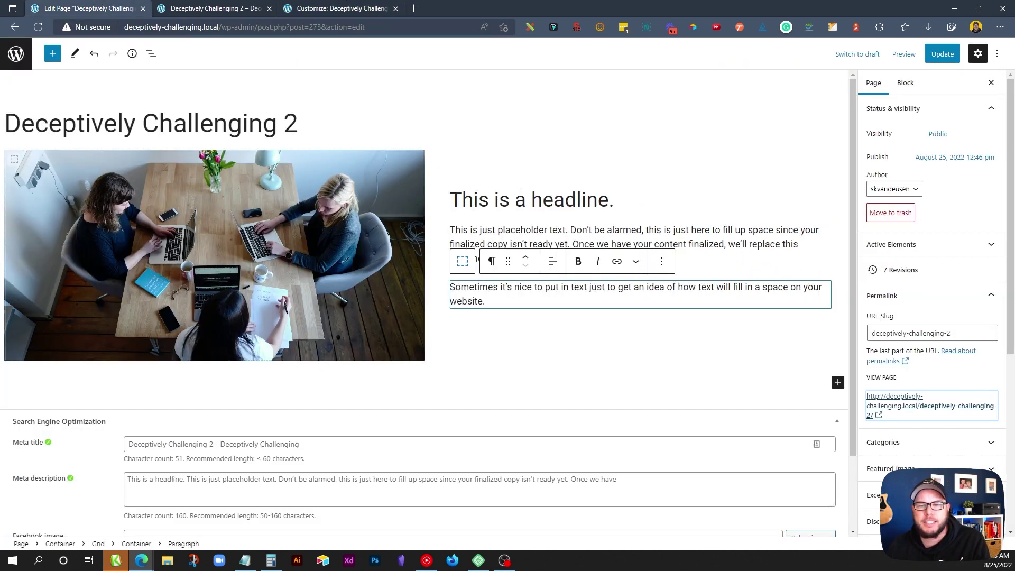
Step: Select the text column's Container block and show its block settings
left_click(499, 200)
left_click(453, 188)
scroll(904, 402, "down", 5)
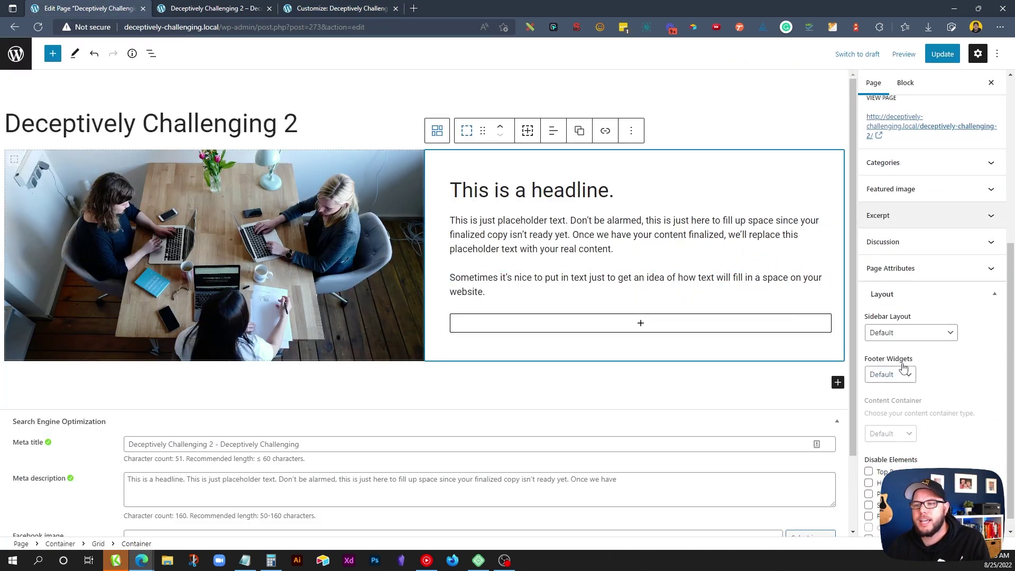
scroll(893, 261, "up", 5)
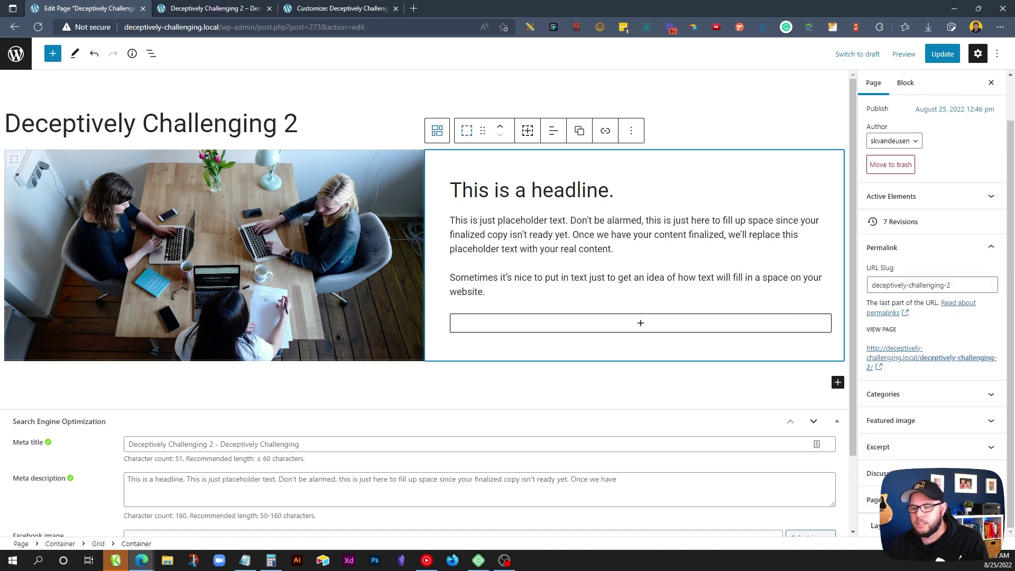
scroll(910, 463, "up", 2)
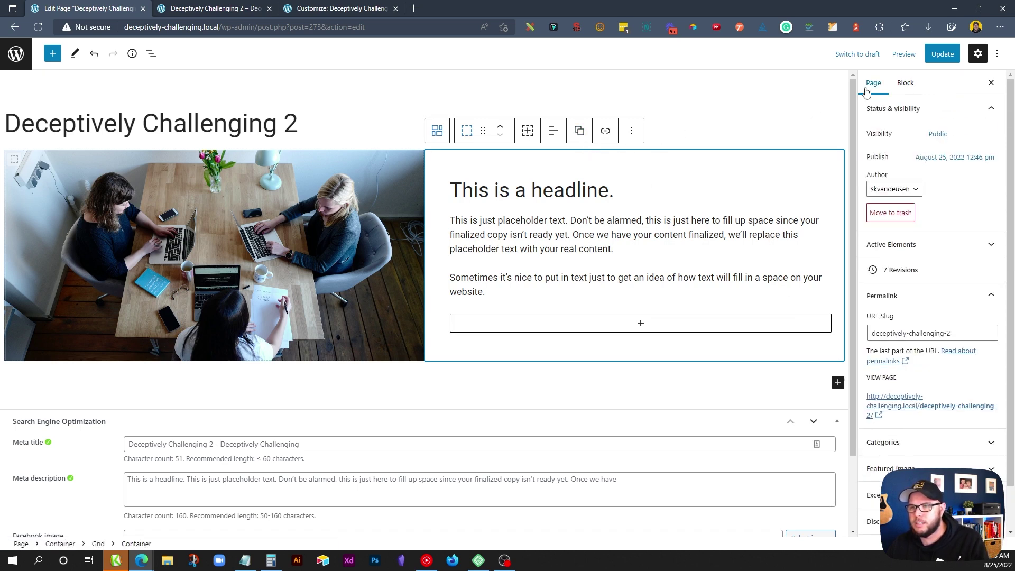
left_click(905, 82)
Step: Add the CSS class half-container-width under Advanced and update the page
scroll(921, 143, "down", 15)
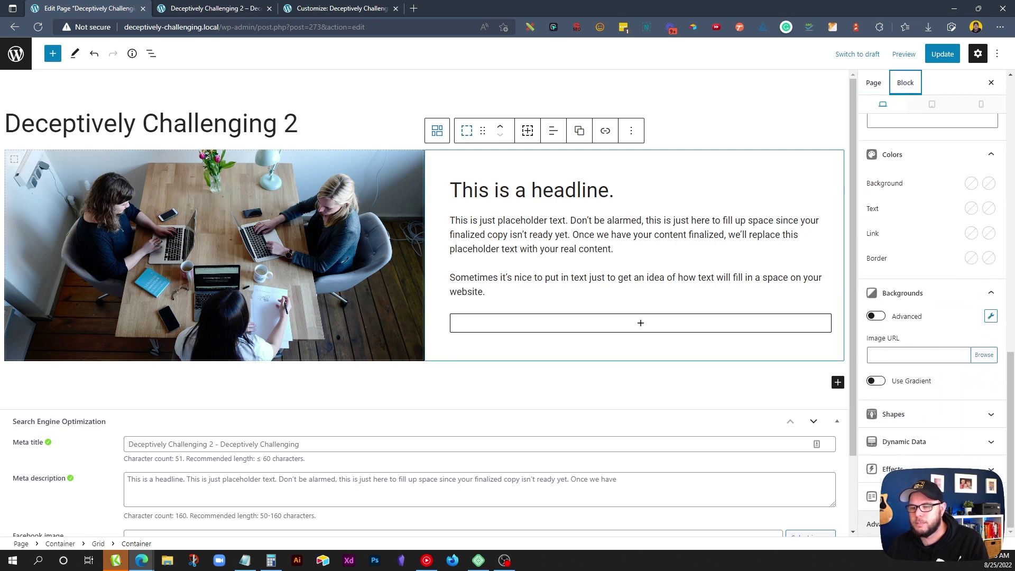
scroll(929, 426, "down", 5)
left_click(908, 368)
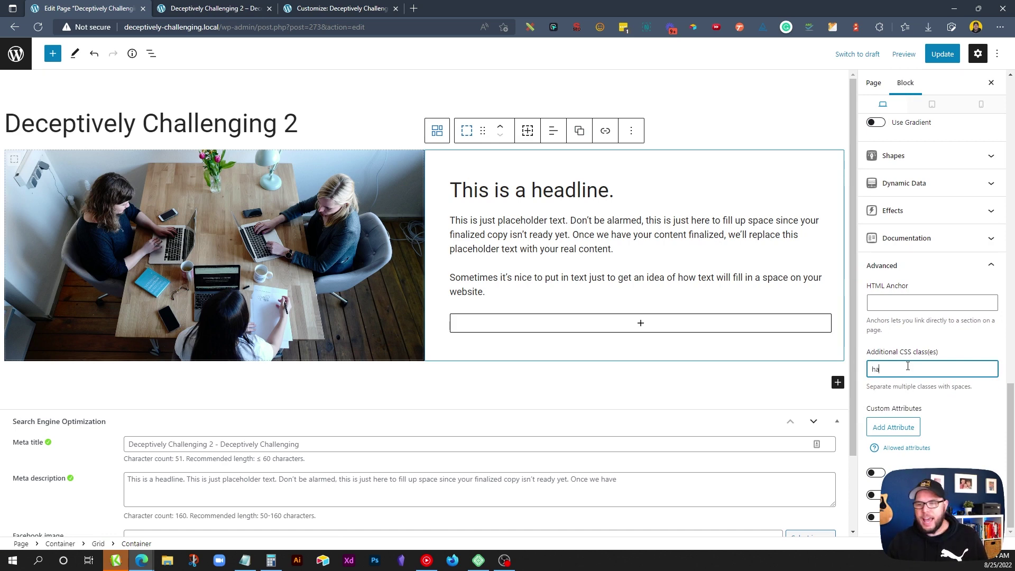
type("half-container")
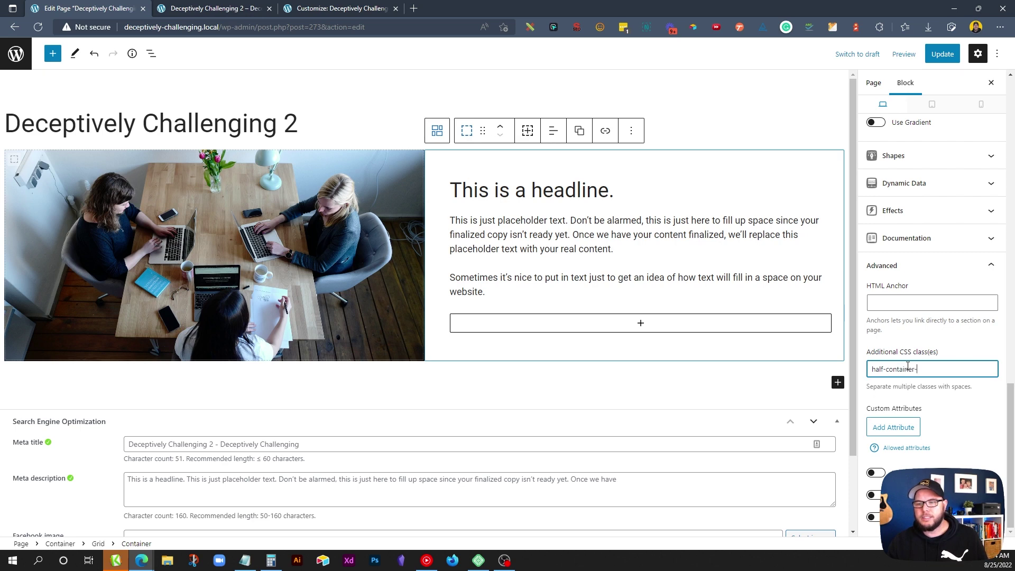
type("-width")
key("ctrl+a")
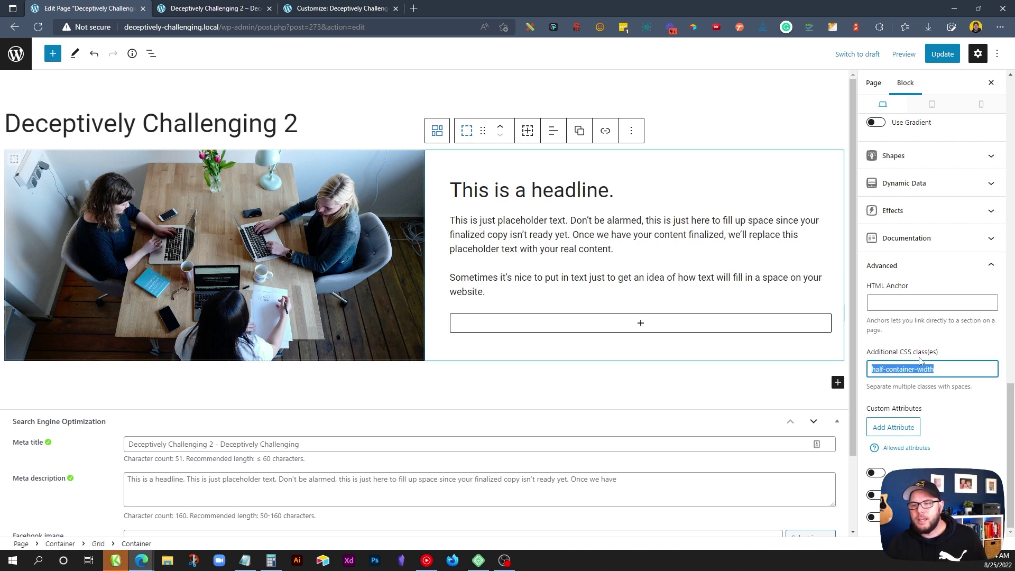
left_click(945, 56)
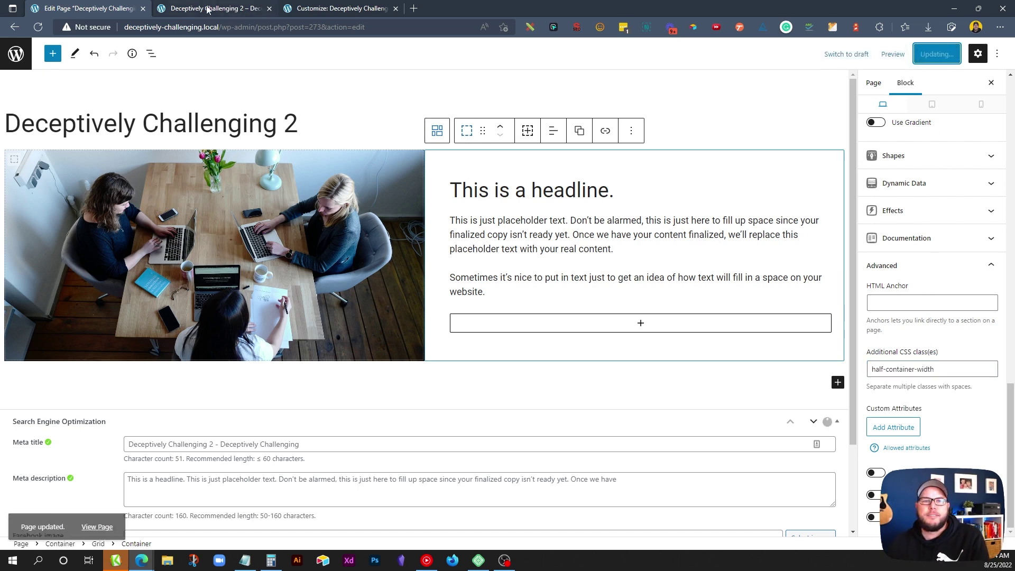
Step: Load Deceptively Challenging 2 in the Customizer preview and open Additional CSS
left_click(334, 8)
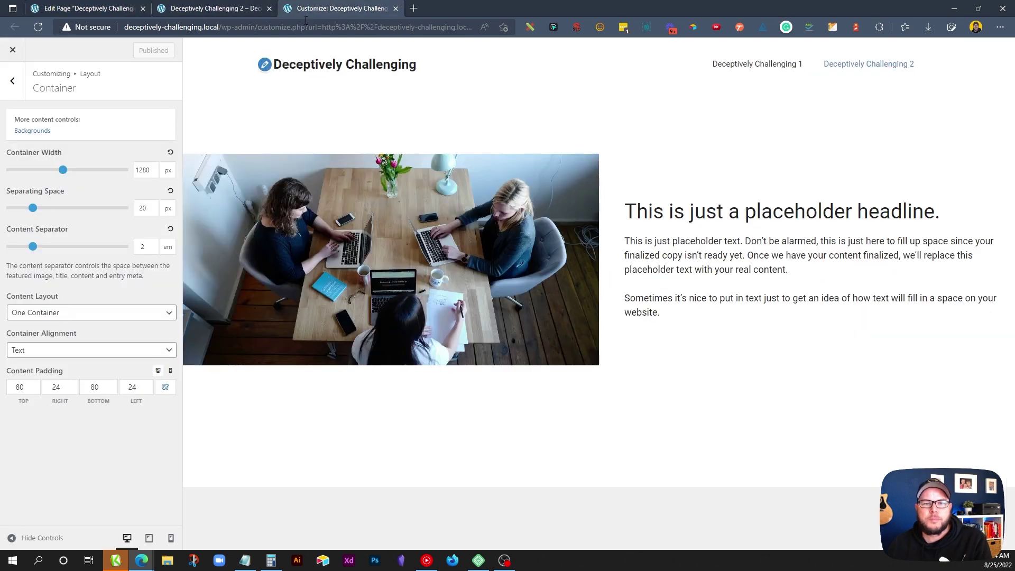
left_click(876, 66)
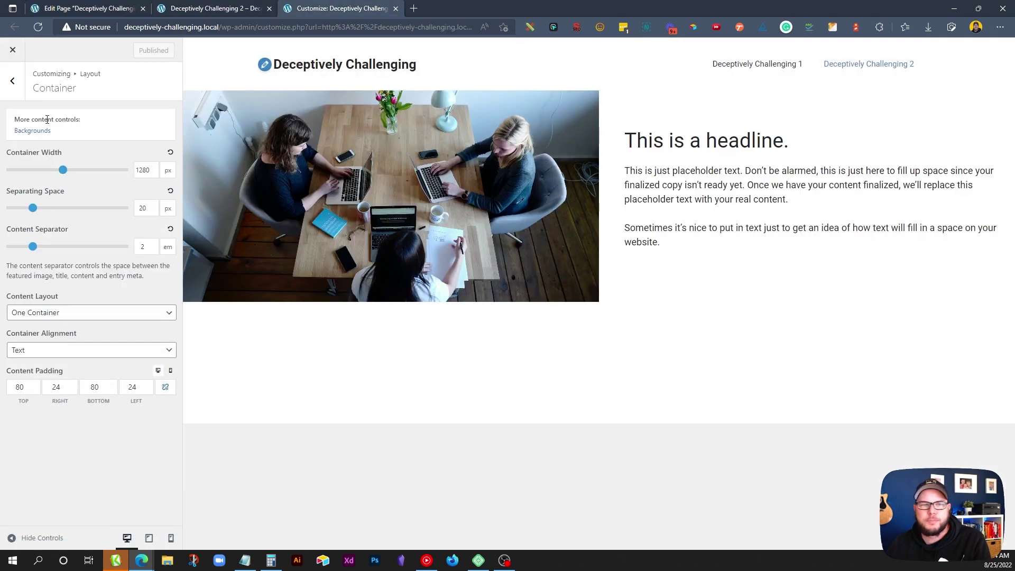
left_click(13, 81)
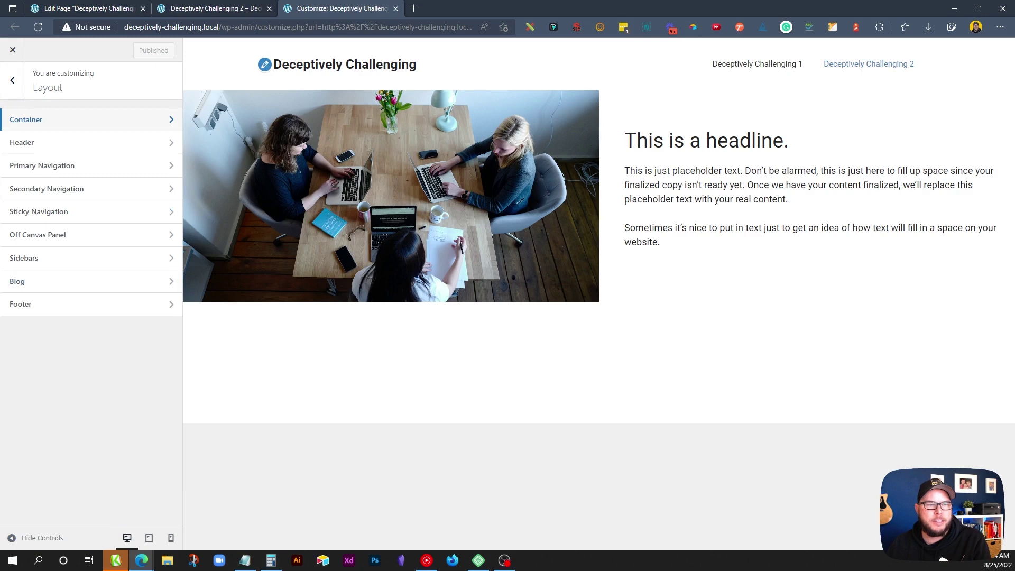
left_click(12, 81)
left_click(52, 373)
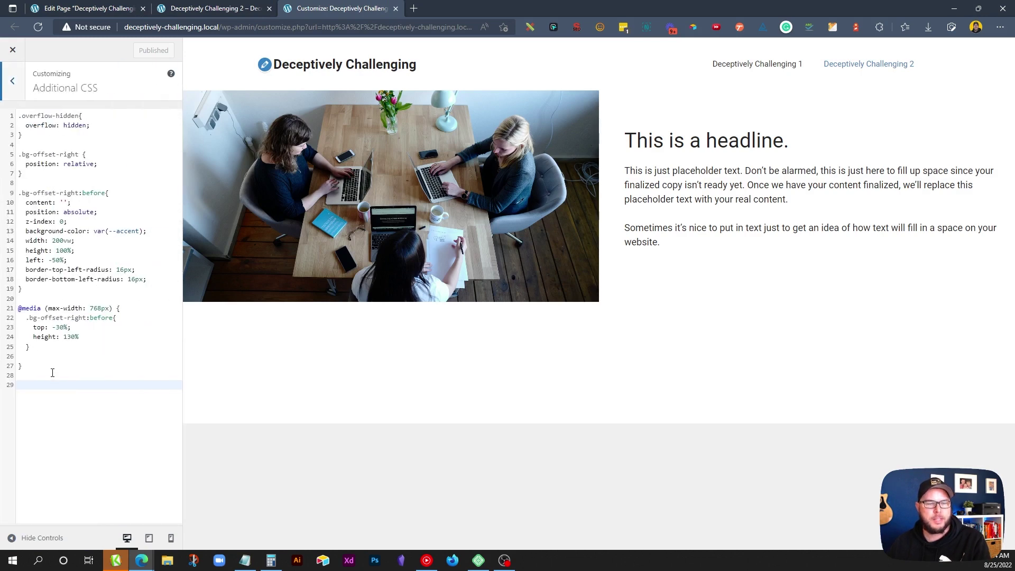
Step: Write the rule .half-container-width{ max-width: 640px; }, confirming 1280 ÷ 2 = 640
type(".half-container-width")
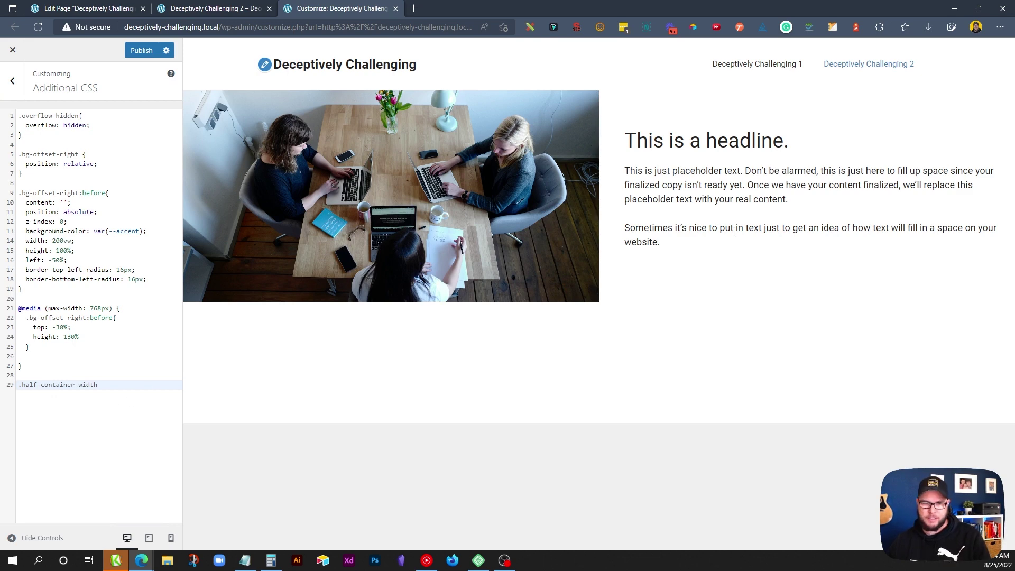
type("{")
key("Return")
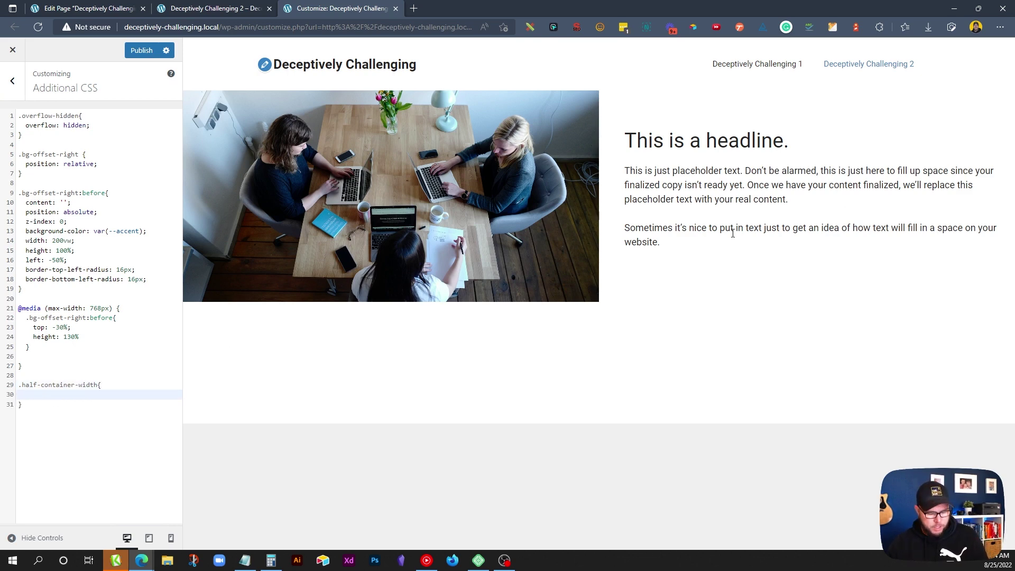
type("wid-ma")
key("BackSpace")
key("BackSpace")
key("BackSpace")
key("BackSpace")
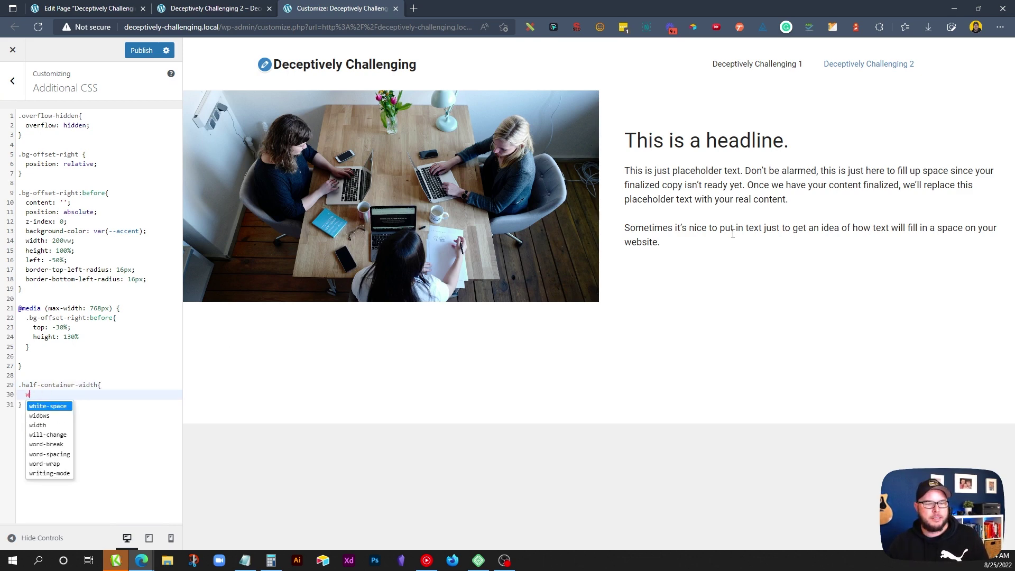
type("ma")
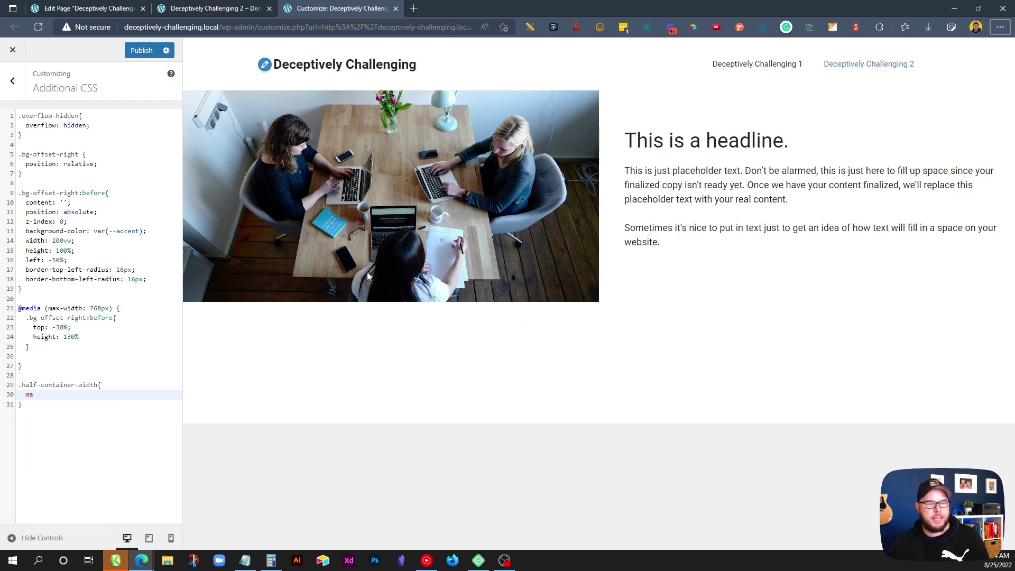
type("x0w")
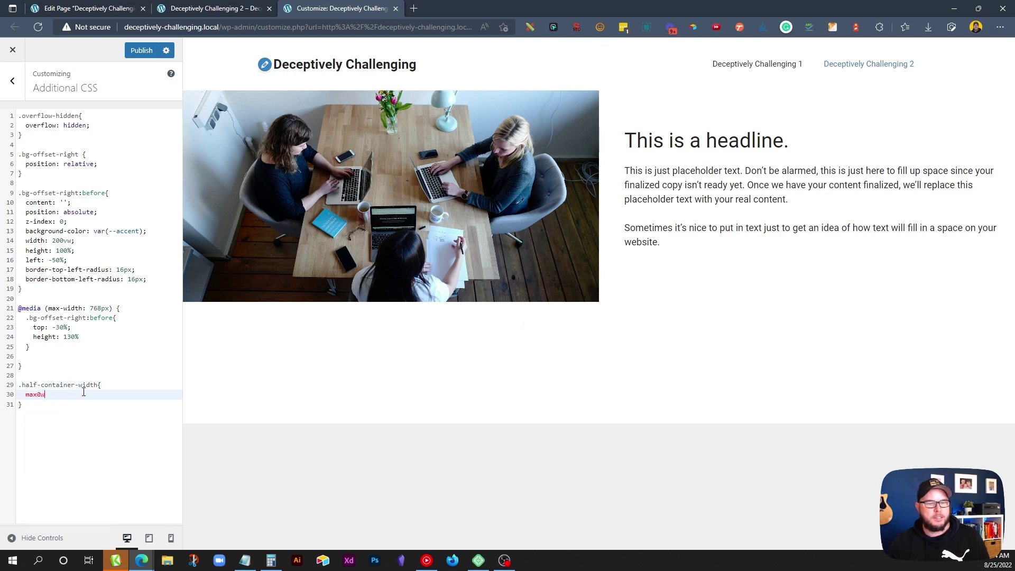
key("BackSpace")
type("-w")
key("BackSpace")
key("BackSpace")
type("idth:")
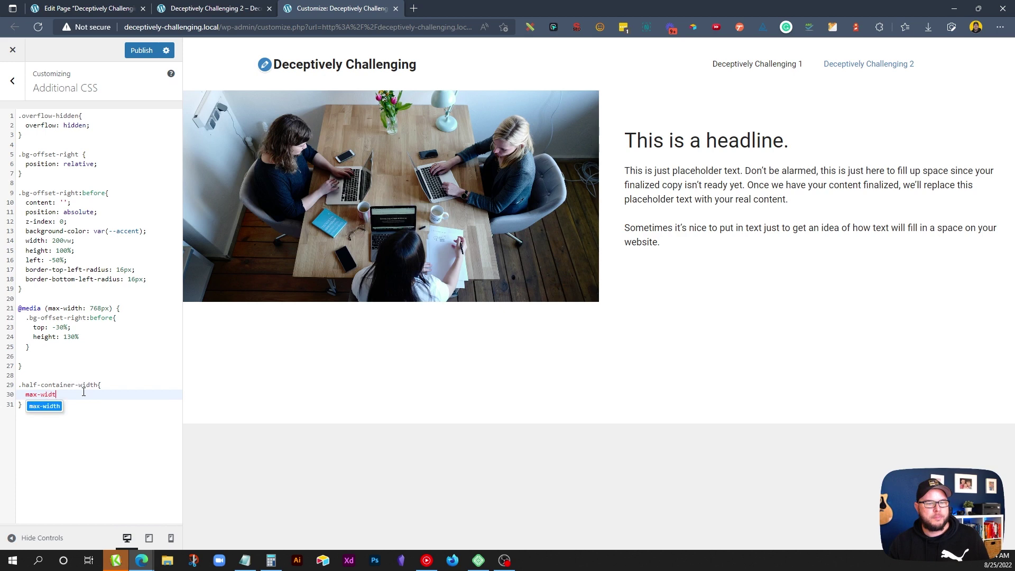
left_click(270, 561)
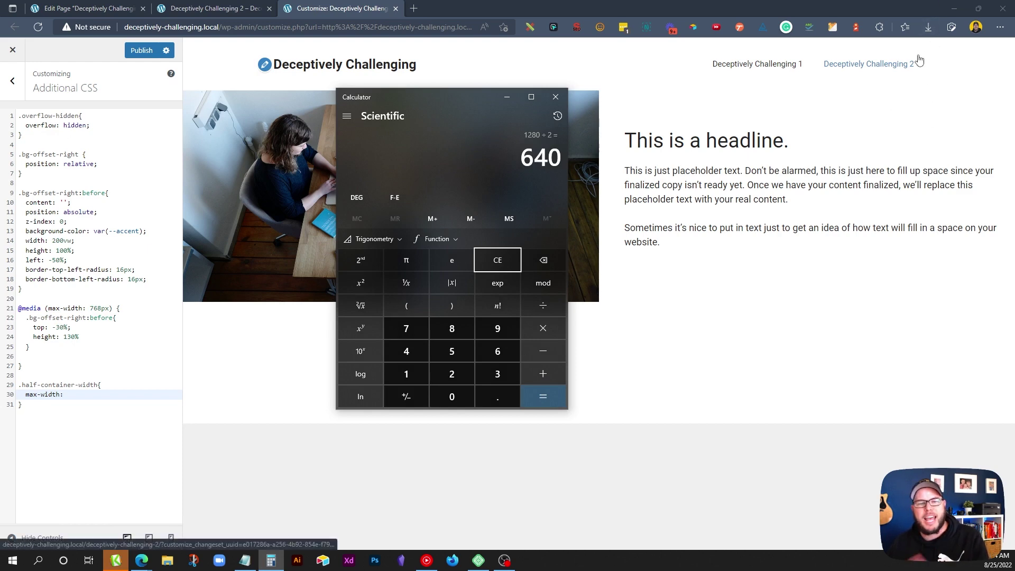
left_click(80, 397)
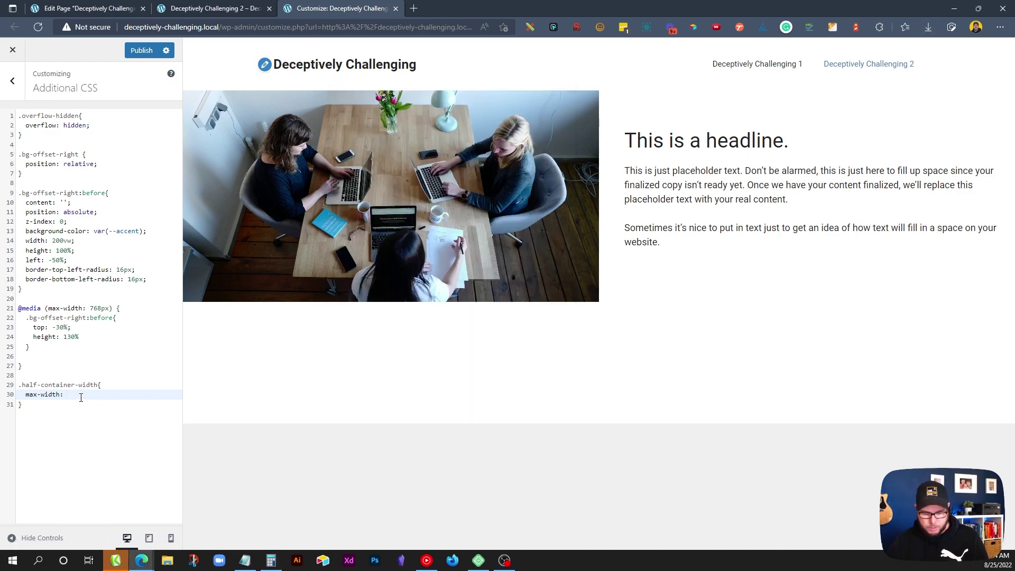
type("640px;")
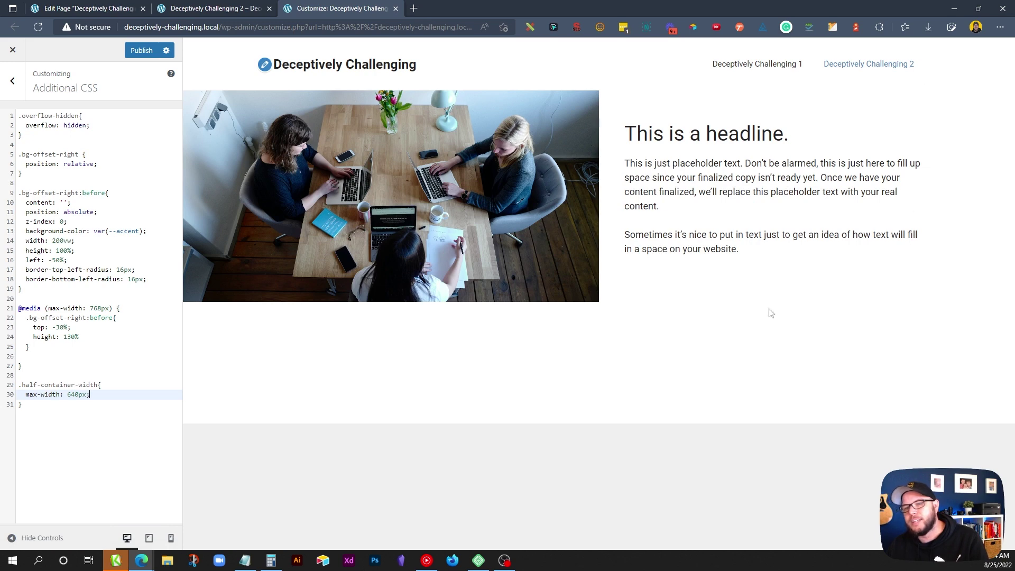
Step: Hide the Customizer controls twice to view the narrowed column at full width
left_click(55, 538)
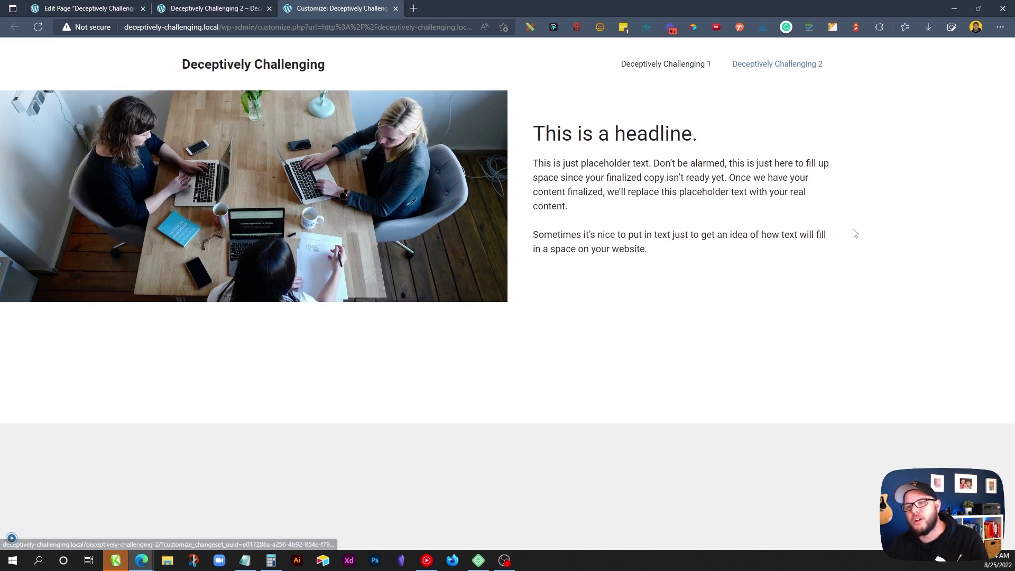
left_click(12, 538)
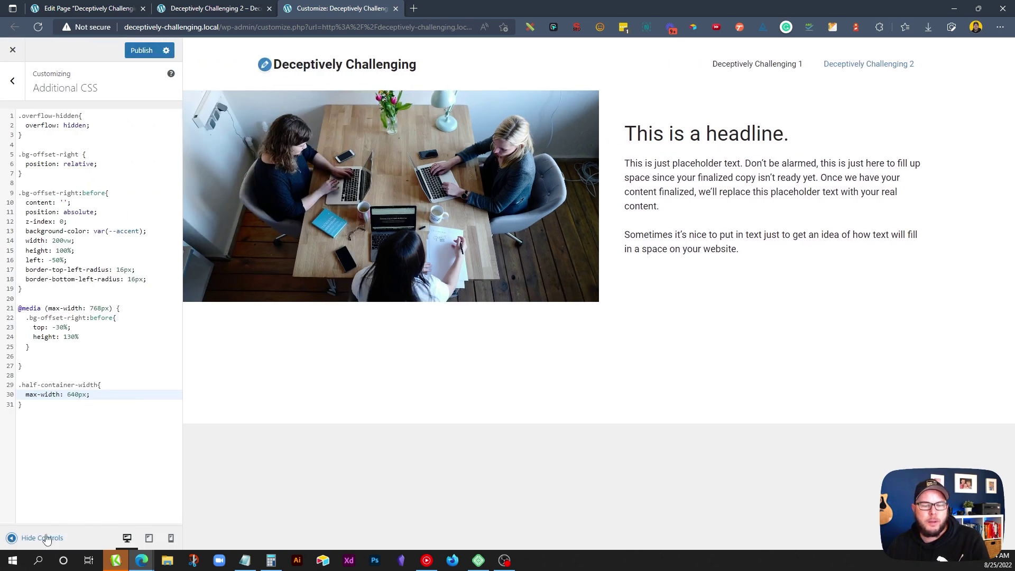
left_click(46, 538)
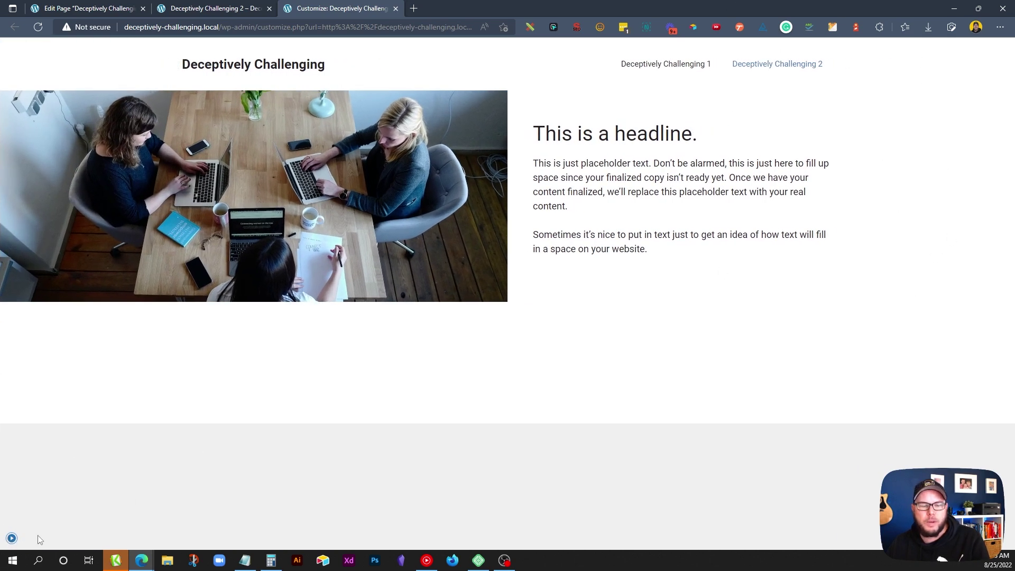
left_click(12, 538)
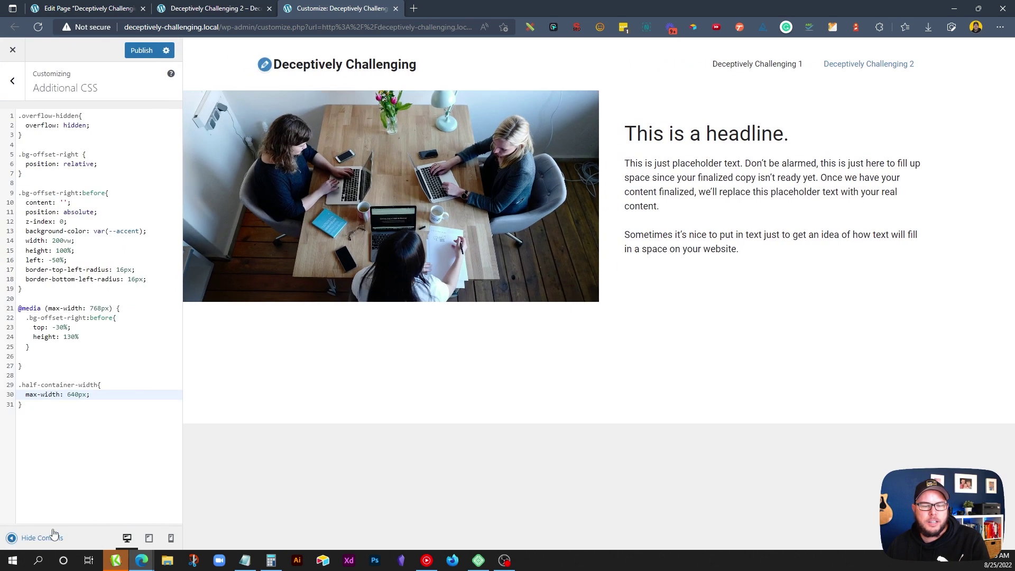
Step: Check the tablet and mobile previews, then publish the .half-container-width CSS
left_click(149, 538)
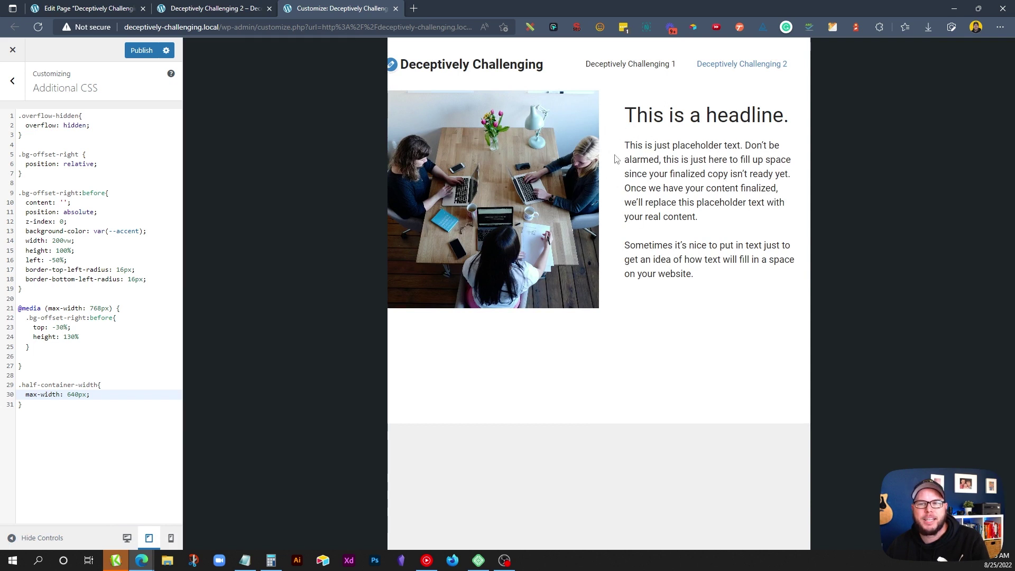
left_click(170, 538)
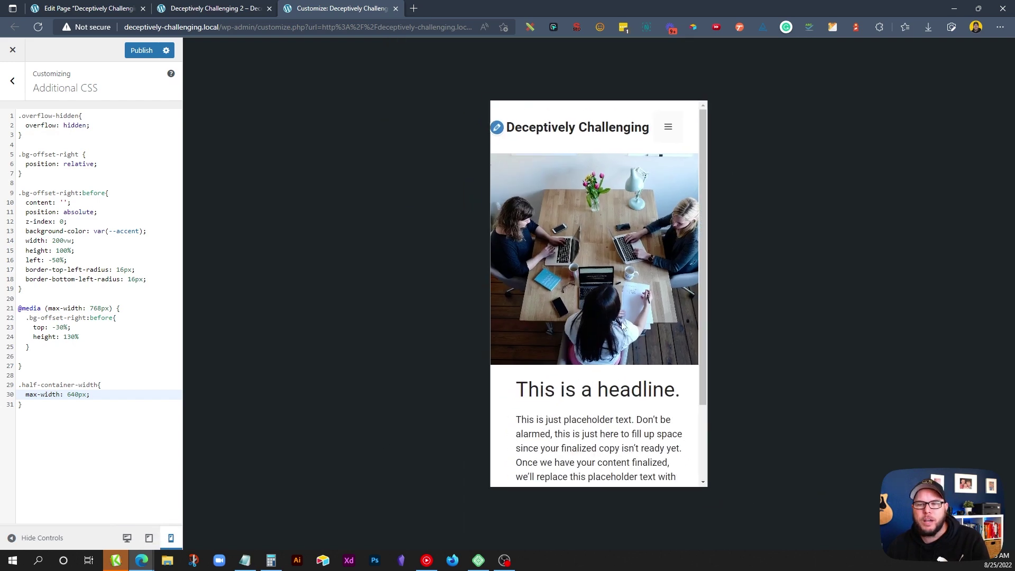
scroll(622, 324, "down", 2)
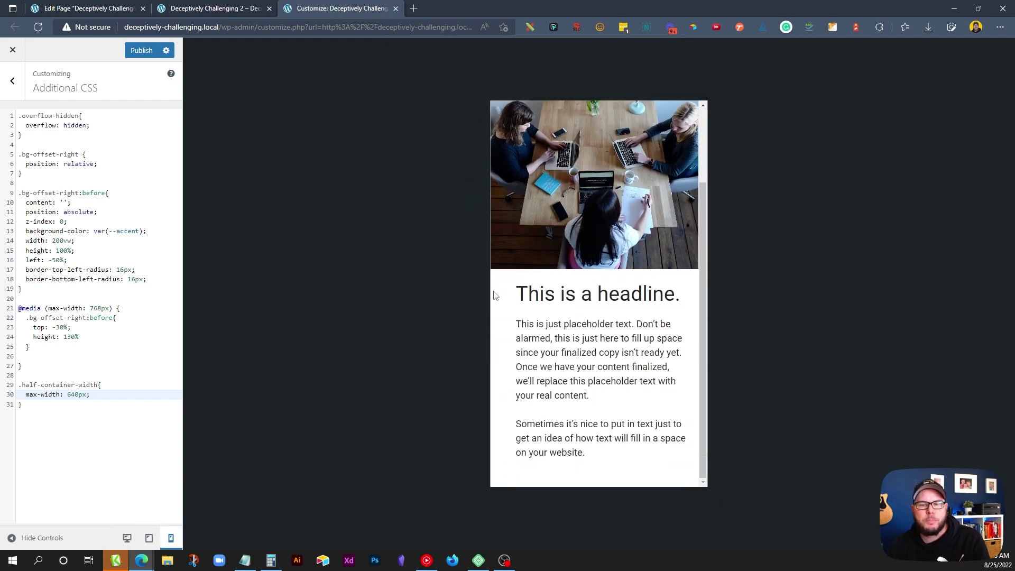
left_click(142, 51)
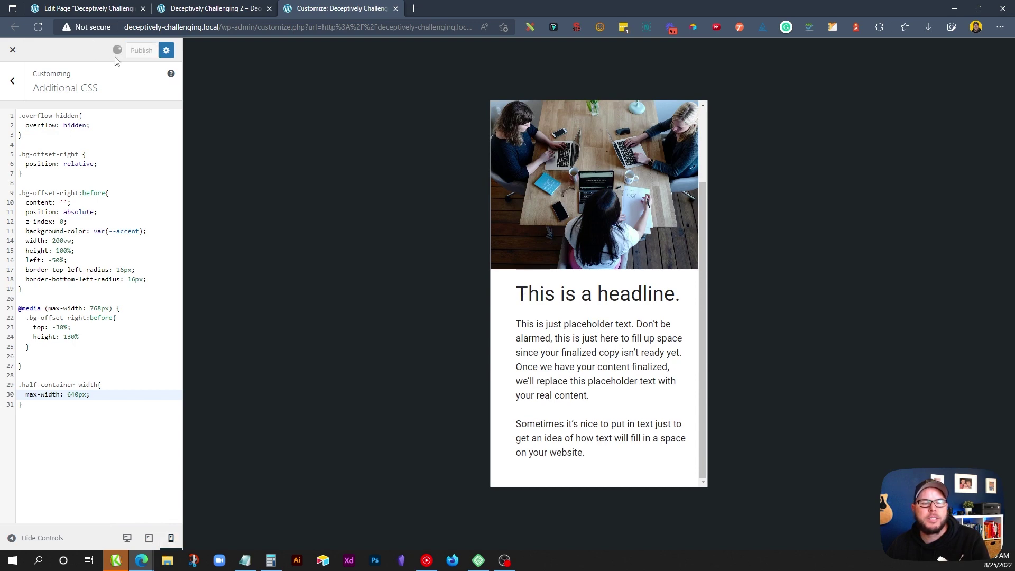
Step: Change the text container's tablet left padding from 48 to 24
left_click(87, 8)
left_click(494, 193)
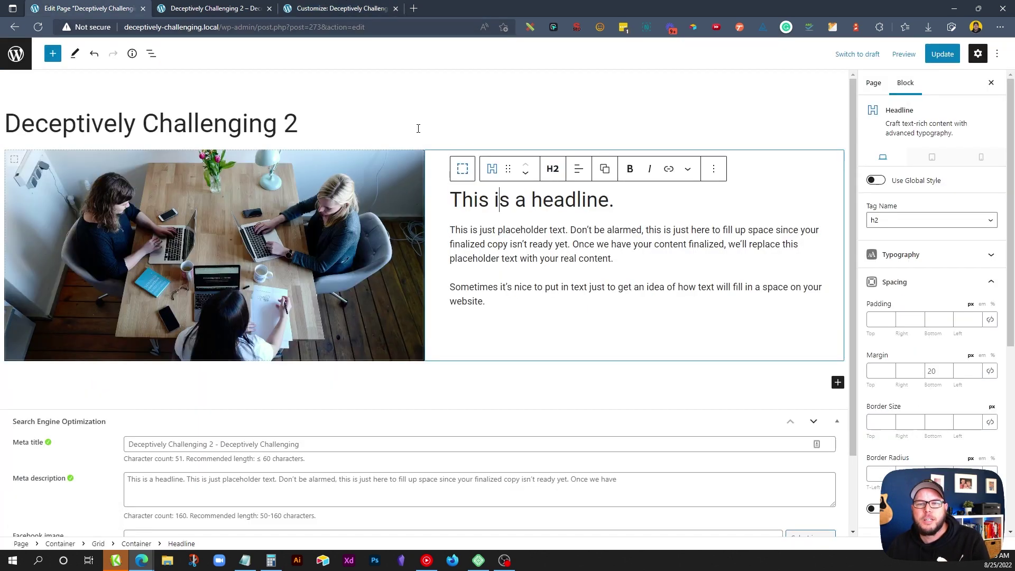
left_click(461, 169)
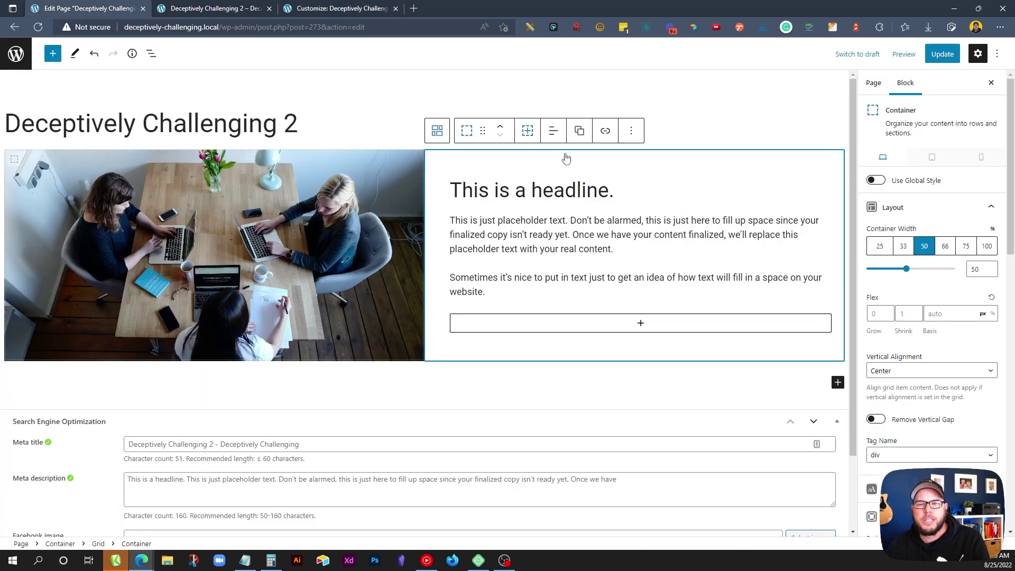
left_click(932, 157)
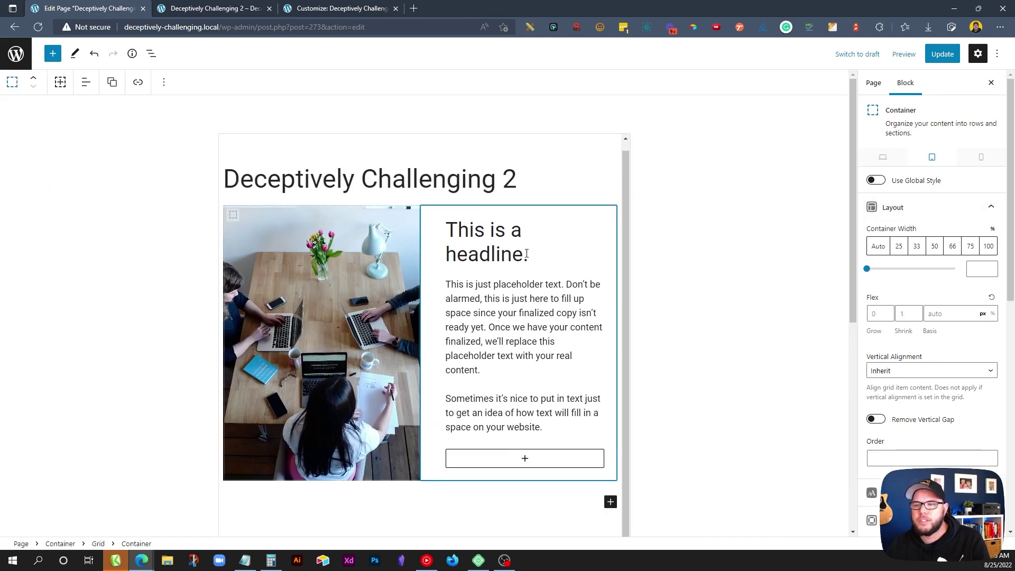
scroll(930, 327, "down", 4)
left_click(969, 350)
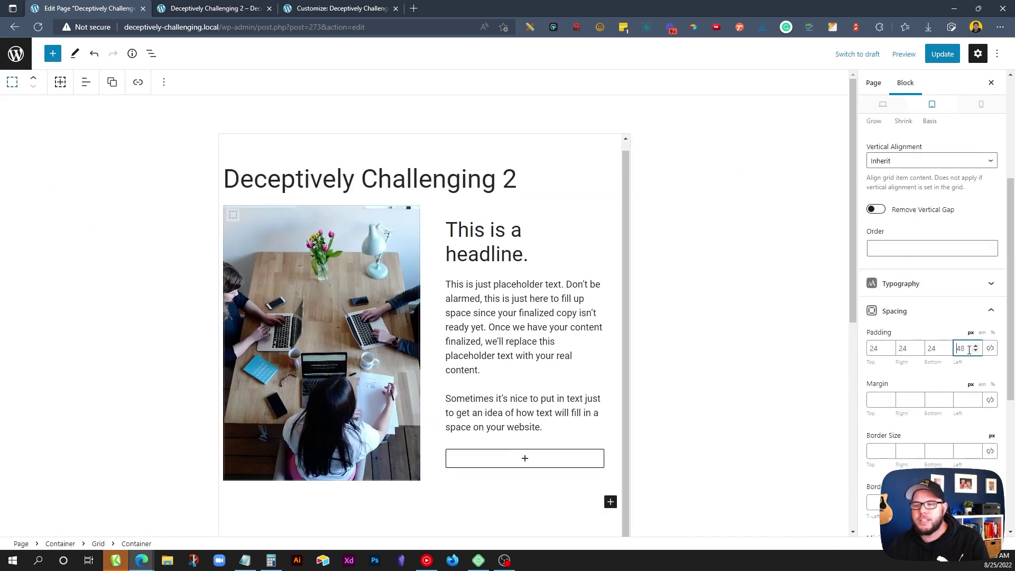
key("BackSpace")
key("BackSpace")
type("24")
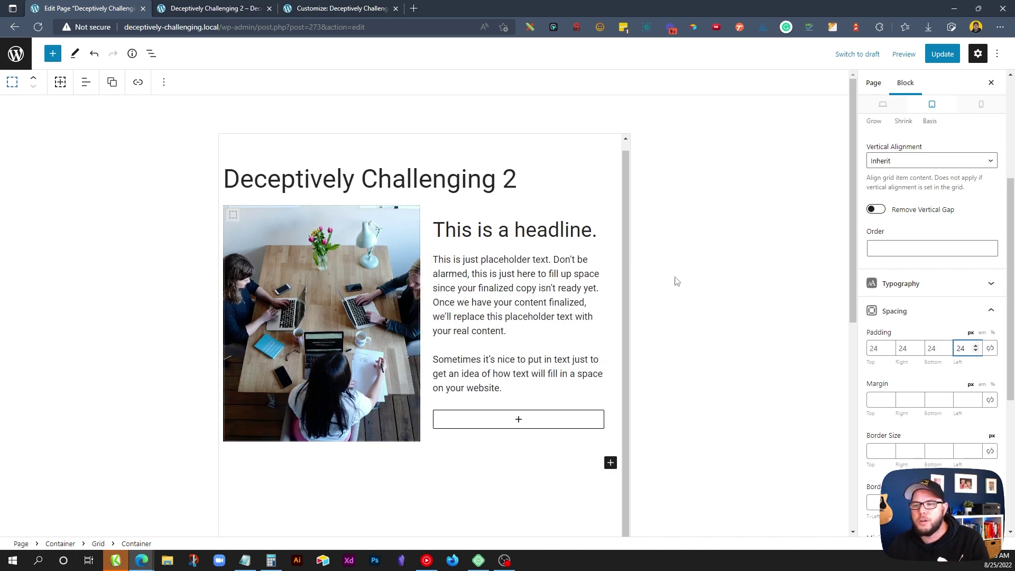
Step: Check the mobile preview, save with Update, and go to the live page
left_click(984, 109)
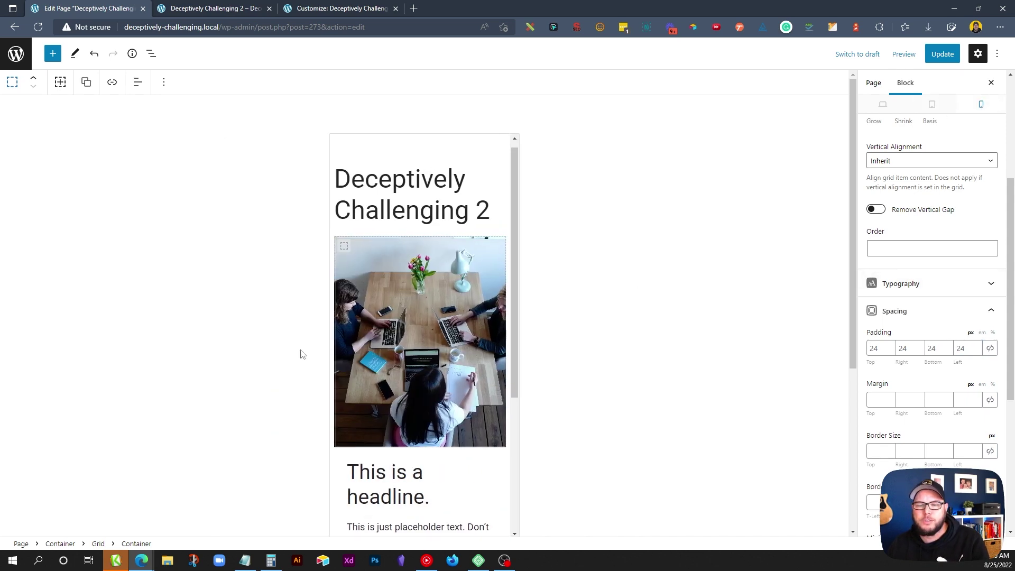
scroll(388, 323, "down", 3)
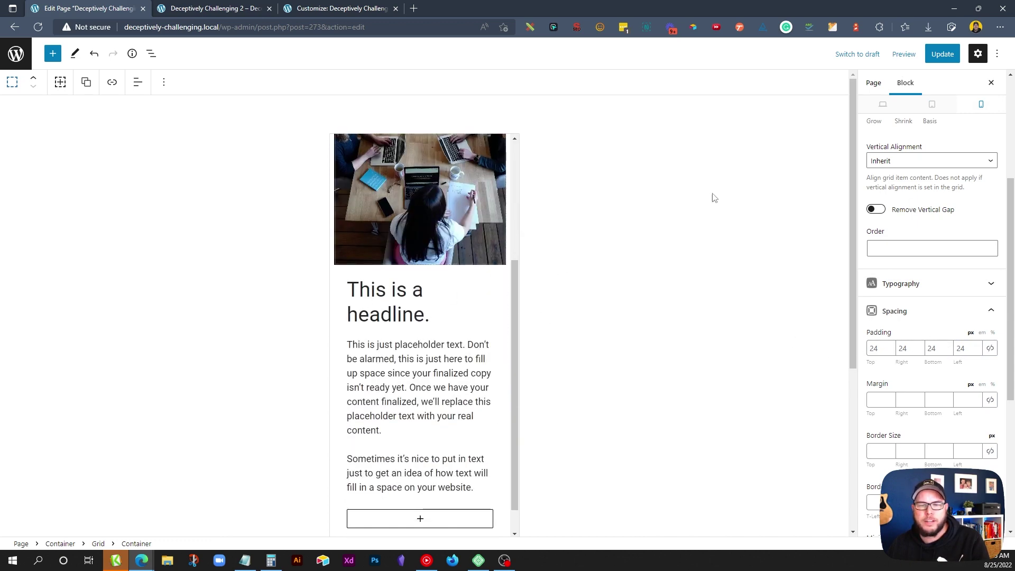
left_click(943, 54)
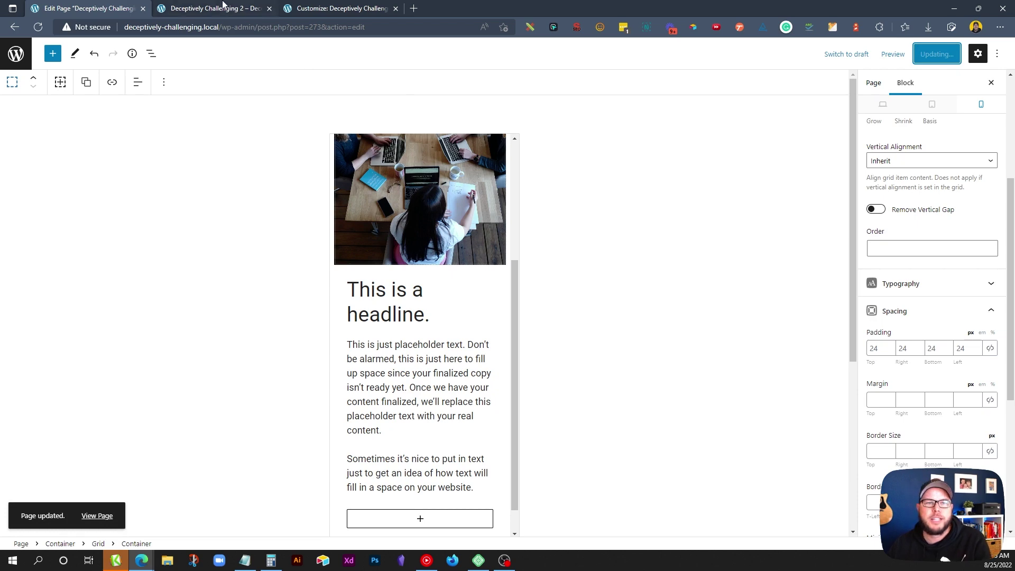
left_click(222, 6)
Step: Reload the live page and measure the 640px text container with Hoverify outlines
left_click(787, 85)
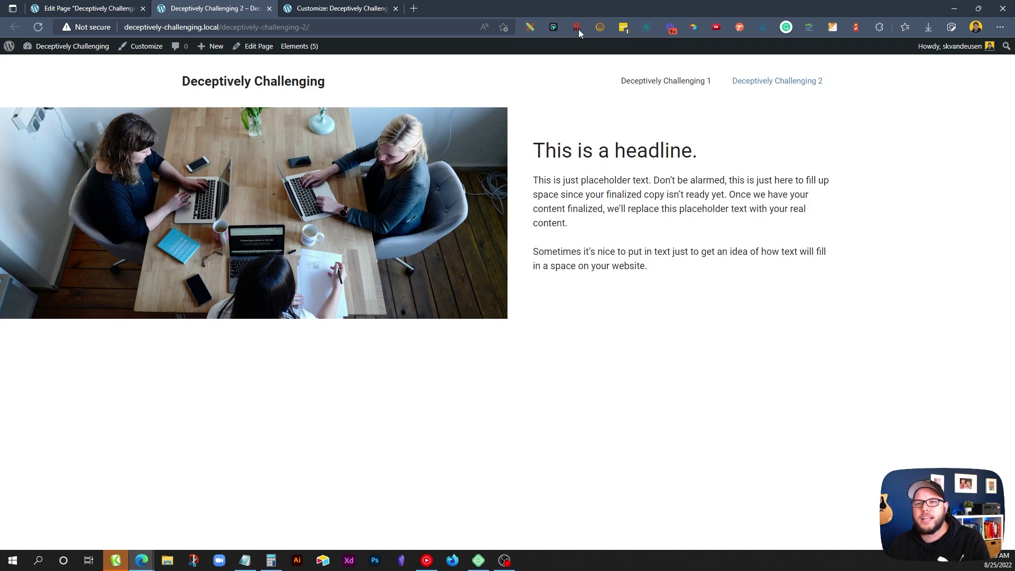
left_click(553, 27)
left_click(448, 79)
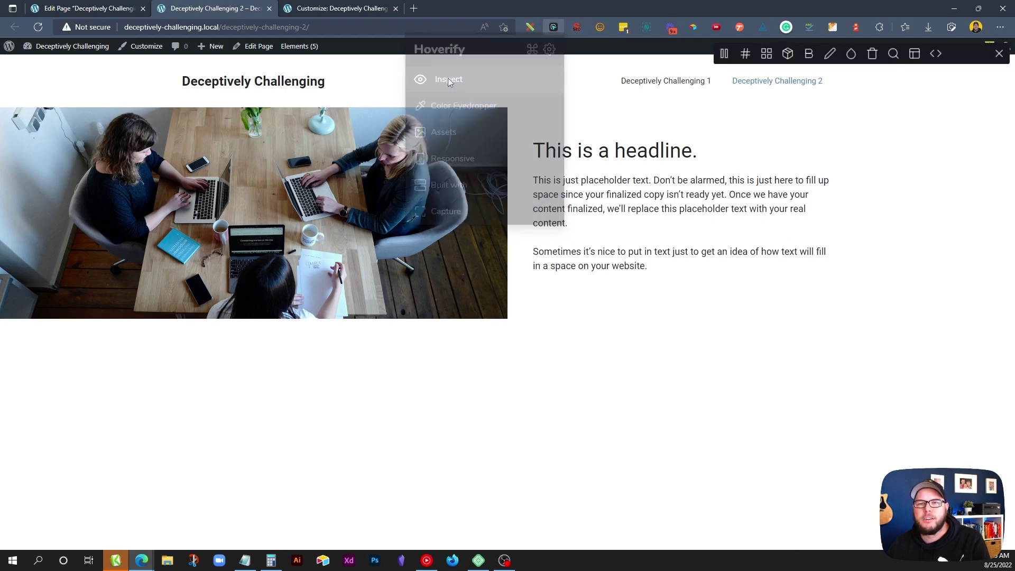
left_click(767, 53)
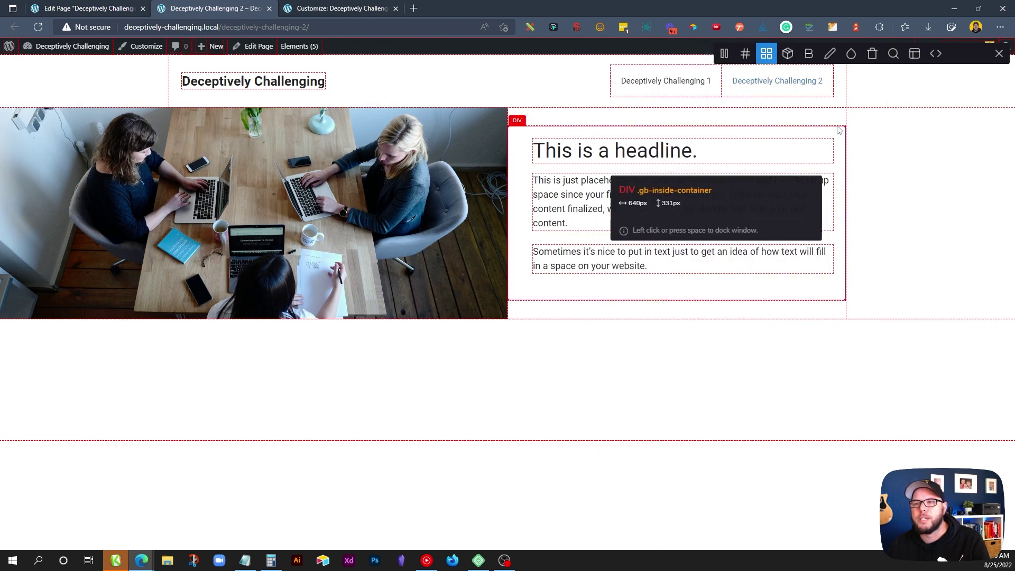
left_click(999, 53)
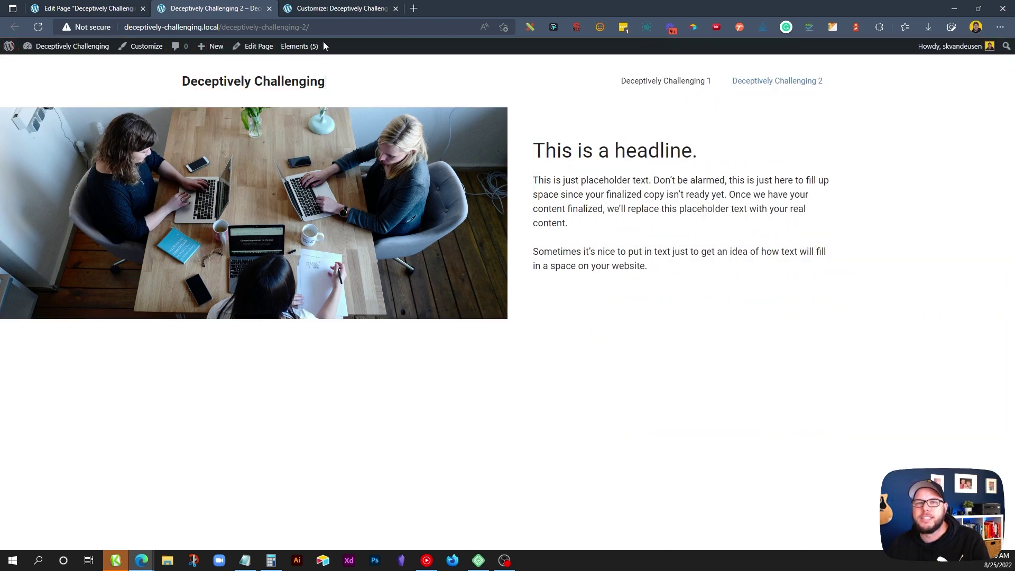
left_click(341, 8)
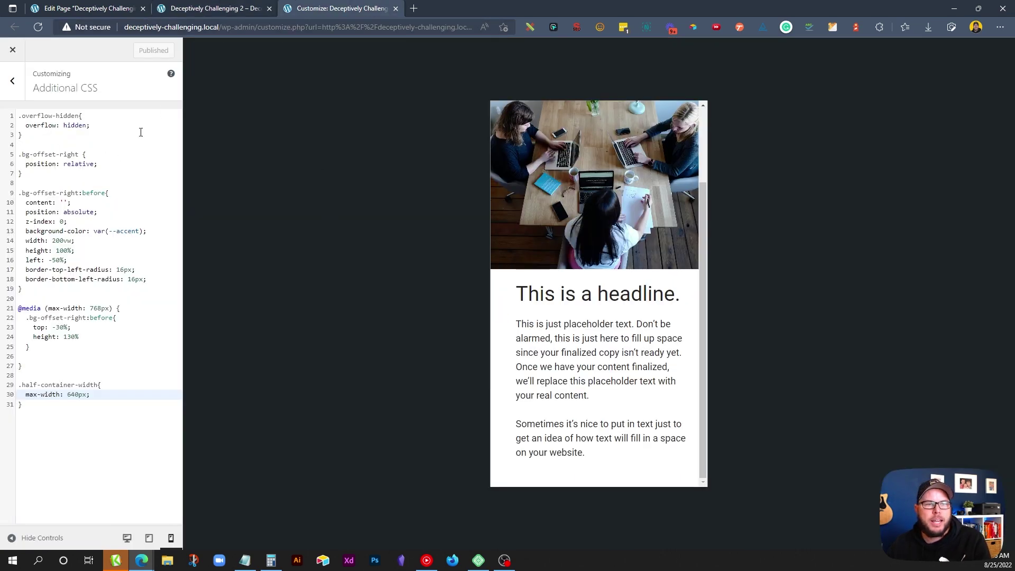
Step: Reload the Customizer preview and view it at desktop, tablet and mobile widths
left_click(127, 538)
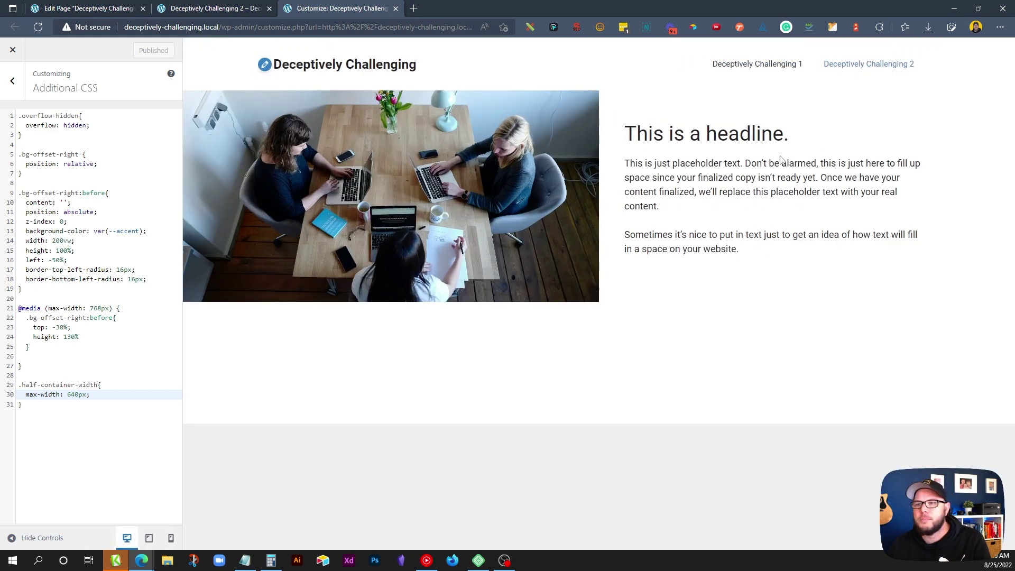
left_click(845, 70)
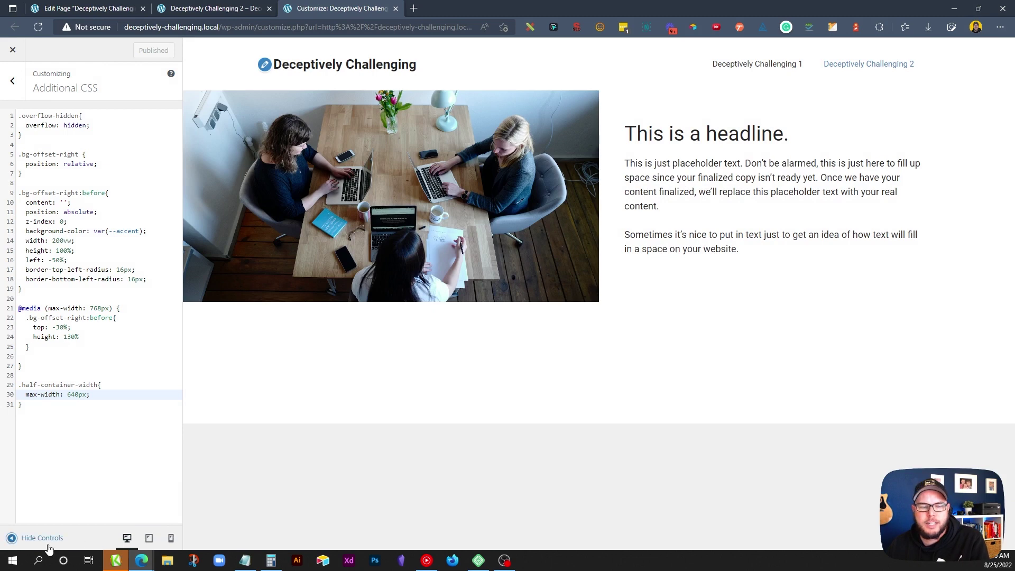
left_click(15, 537)
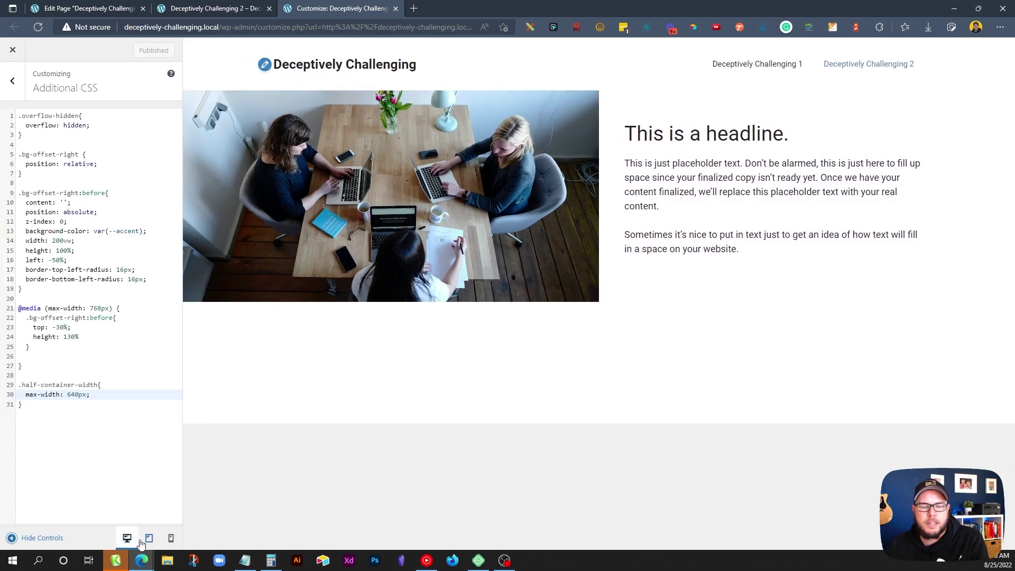
left_click(149, 538)
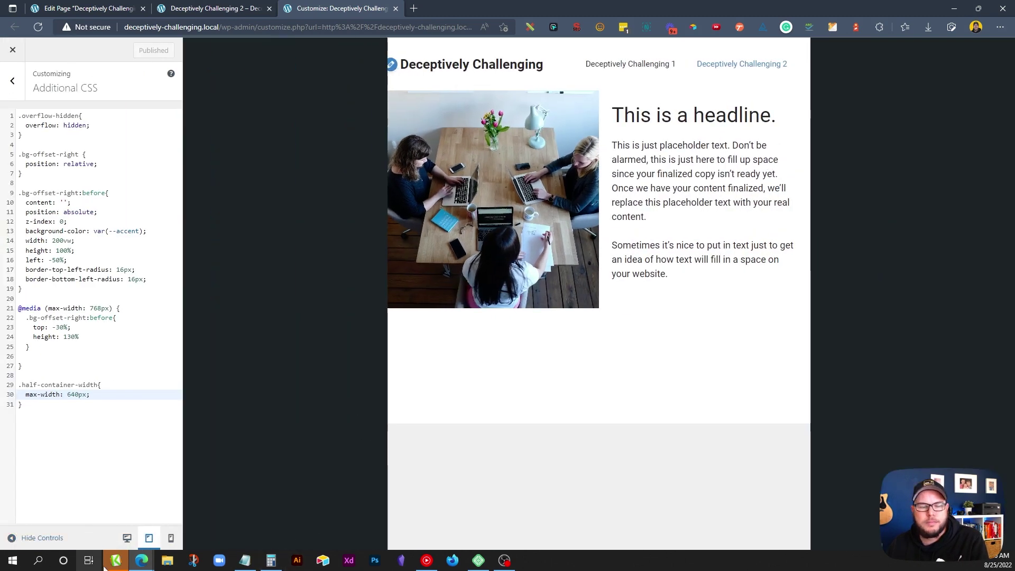
left_click(171, 537)
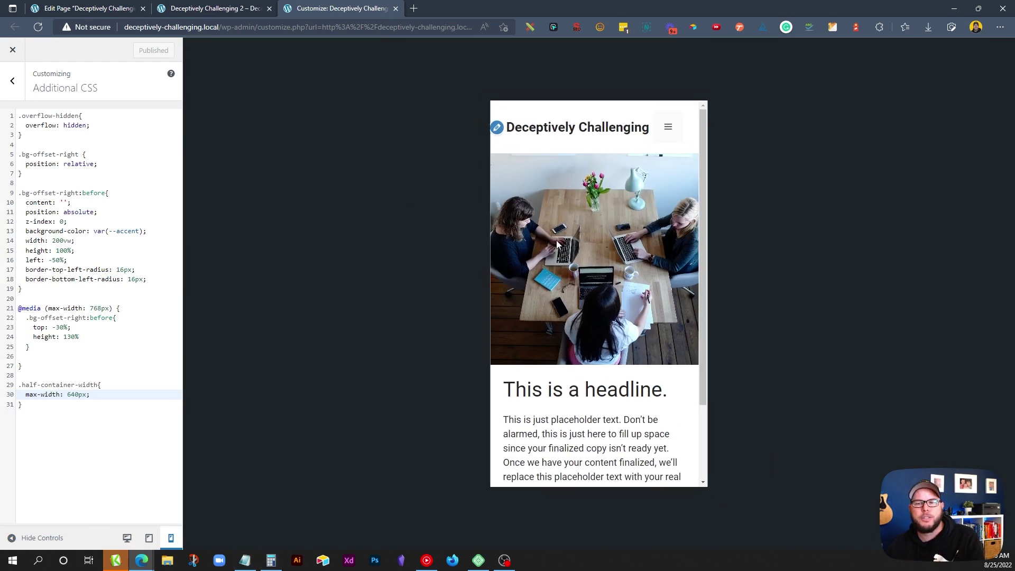
left_click(116, 7)
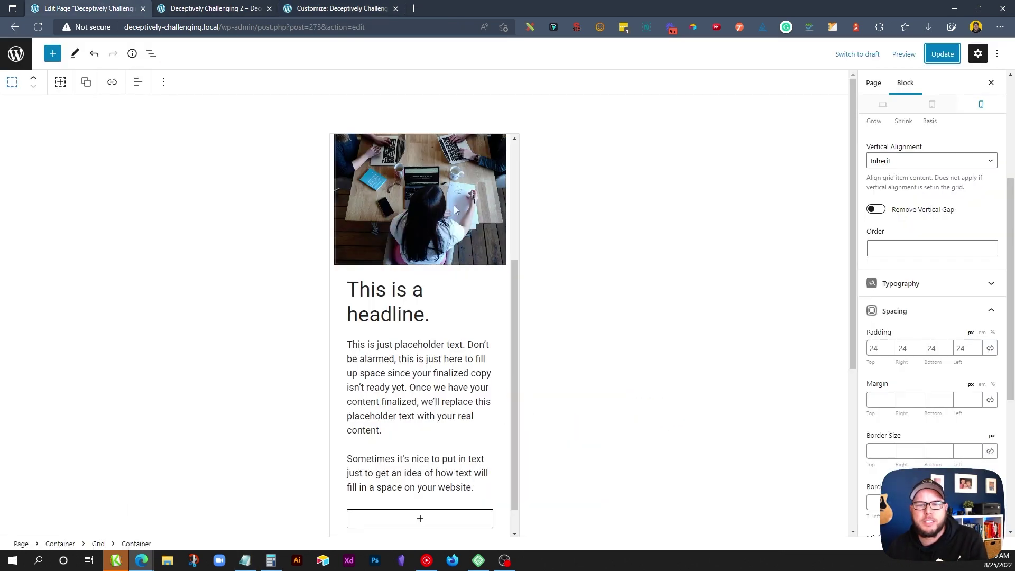
Step: Set the image container's mobile Minimum Height to 250
scroll(404, 234, "up", 3)
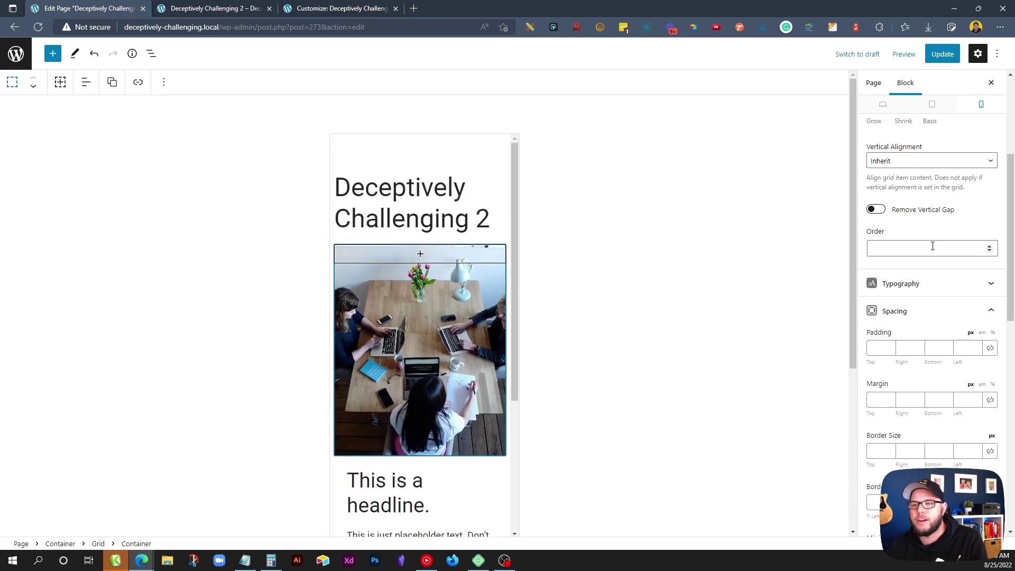
scroll(932, 246, "up", 4)
scroll(906, 291, "down", 6)
scroll(905, 293, "down", 10)
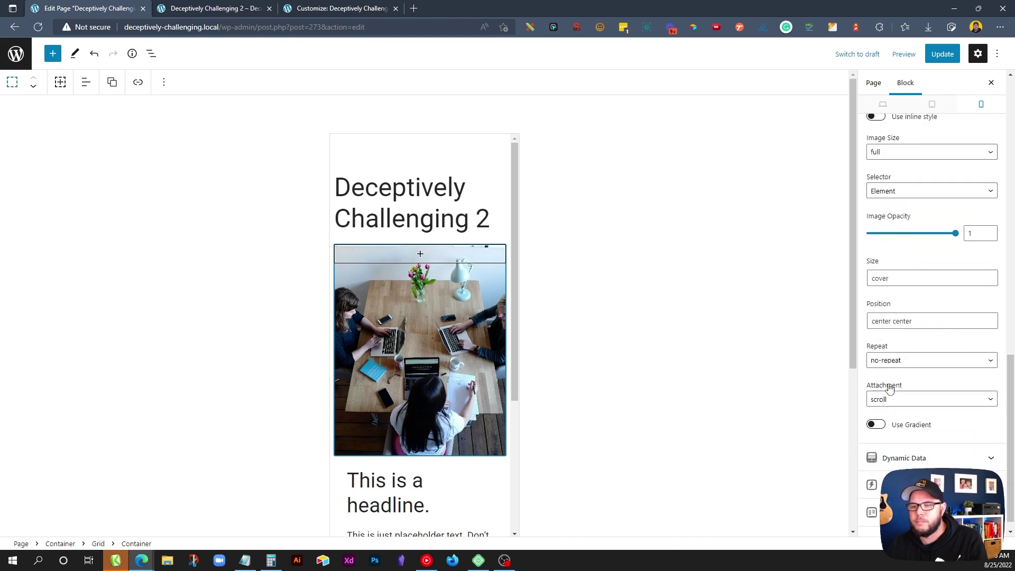
scroll(892, 358, "up", 10)
scroll(893, 361, "up", 5)
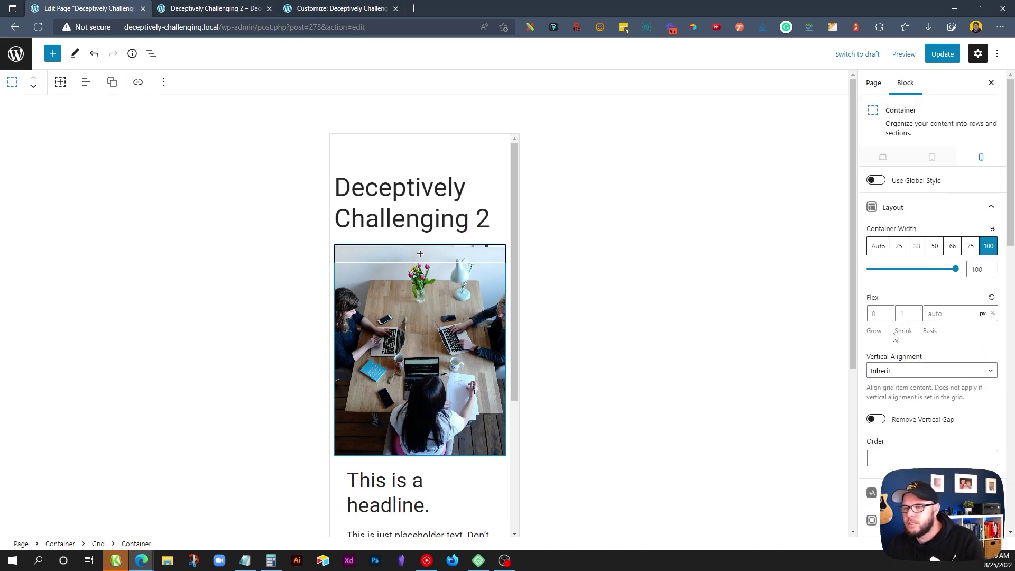
scroll(914, 365, "down", 3)
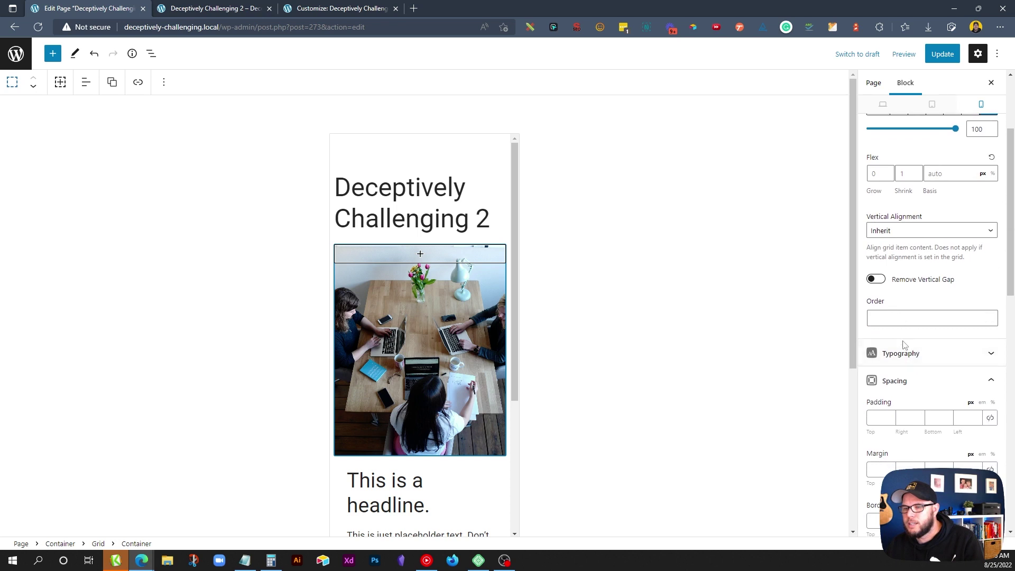
scroll(898, 370, "down", 4)
left_click(897, 413)
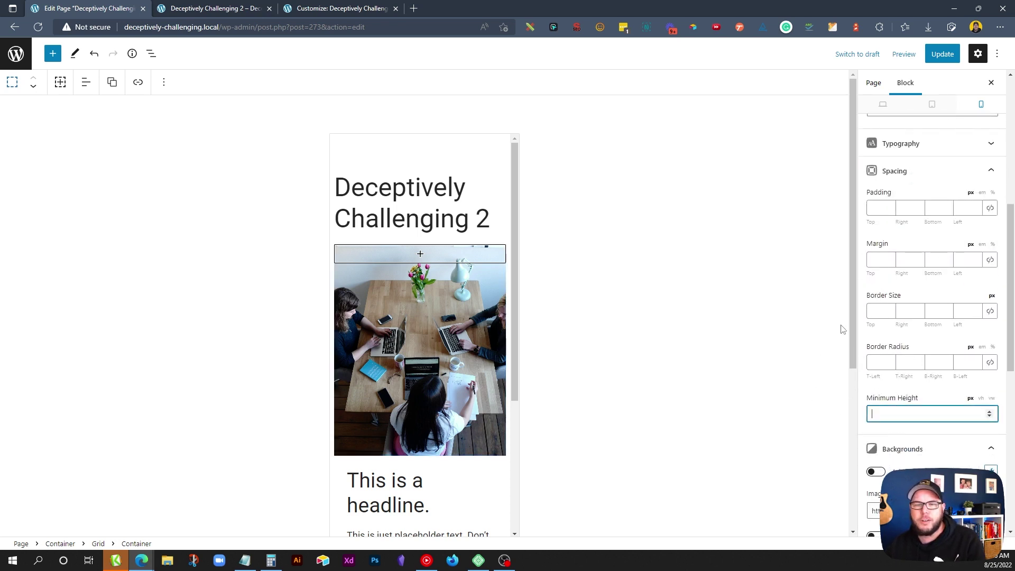
type("250")
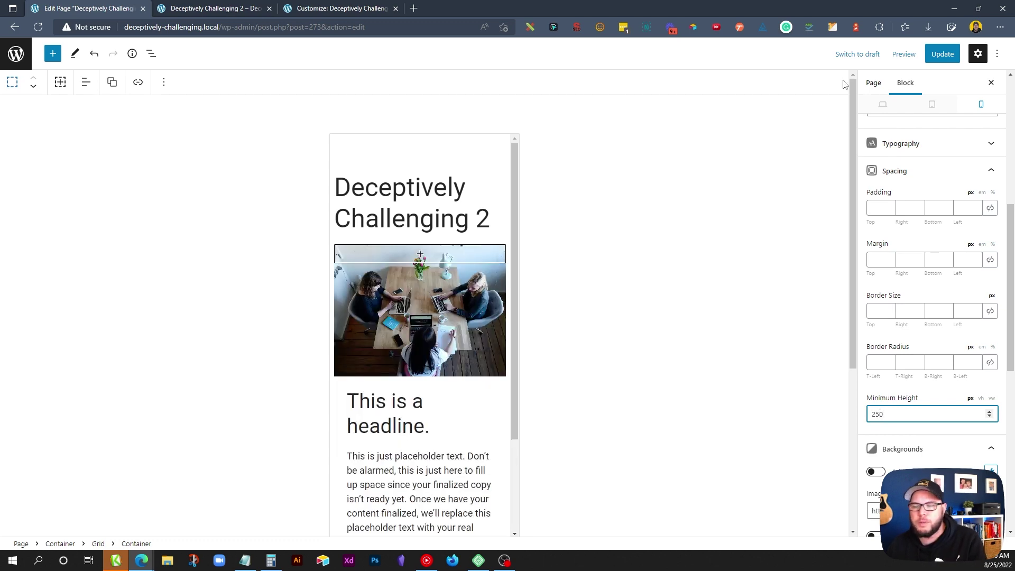
Step: Update the page, return to the Customizer, and open the mobile preview's navigation menu
left_click(943, 53)
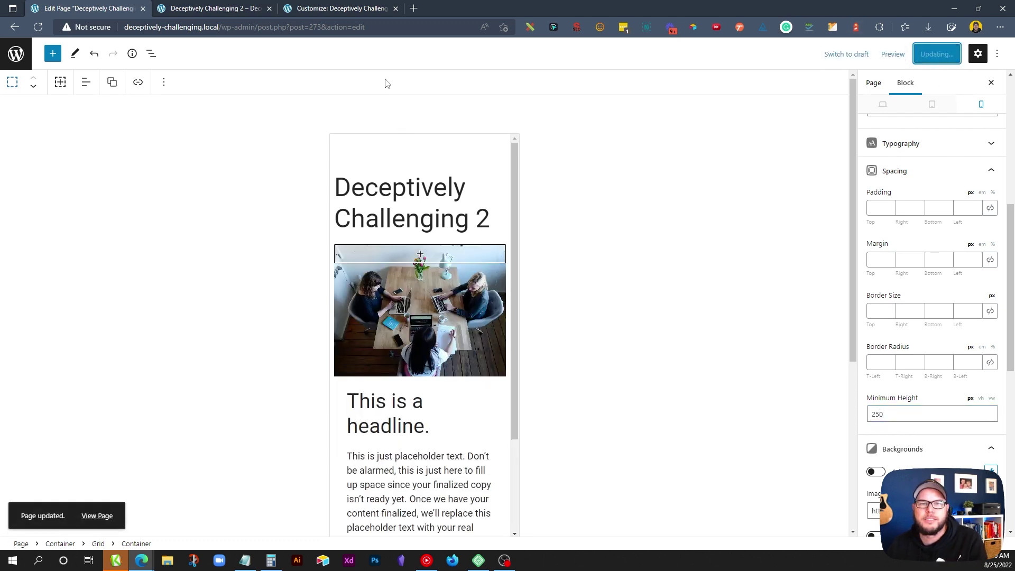
left_click(312, 7)
left_click(662, 122)
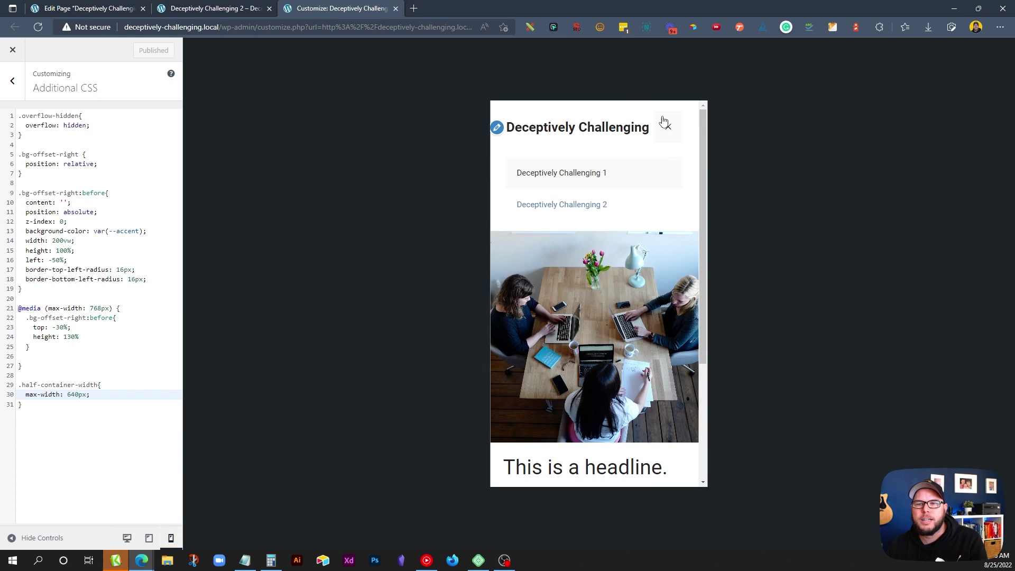
Step: Reload Deceptively Challenging 2 in the mobile preview and scroll to the 250px image above the headline
left_click(586, 205)
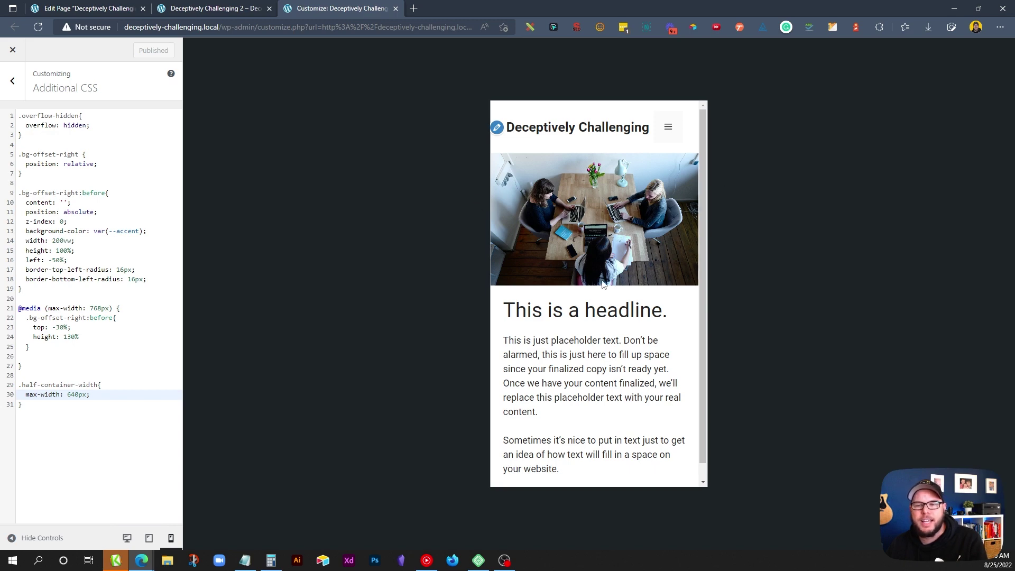
scroll(603, 284, "down", 1)
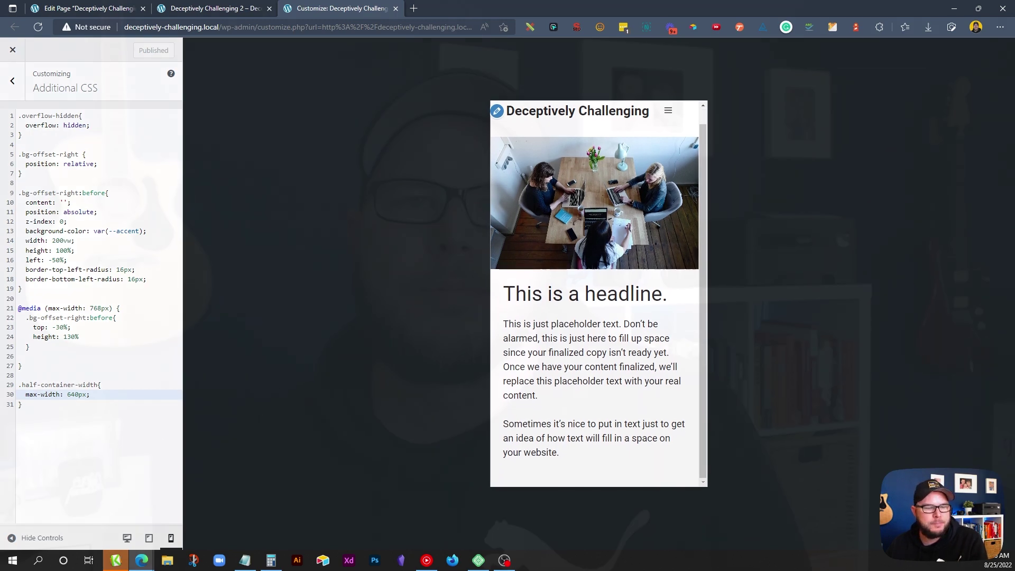